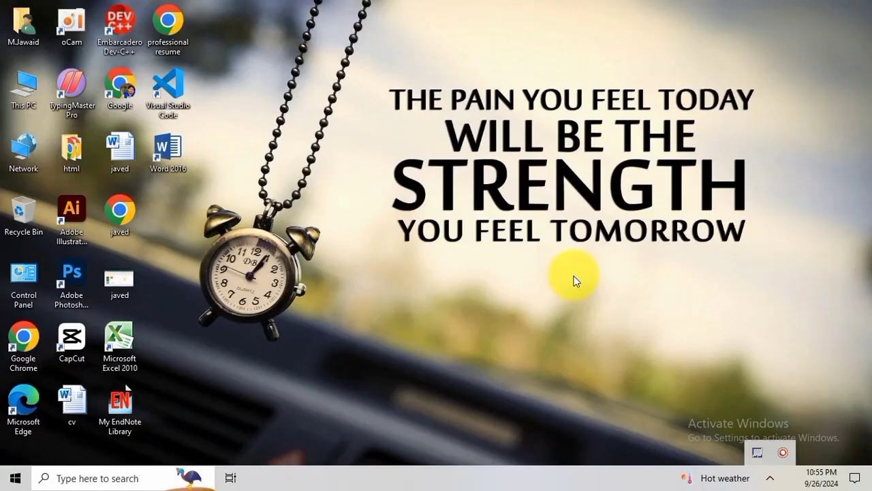
View the reference picture of the Excel formula sheet saved on the desktop and close it.
{"action": "double_click", "coordinate": [132, 278]}
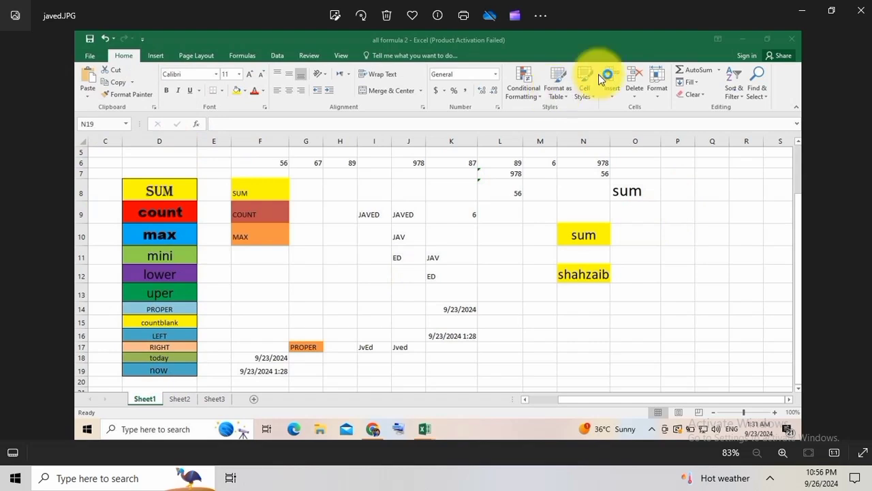
{"action": "left_click", "coordinate": [860, 10]}
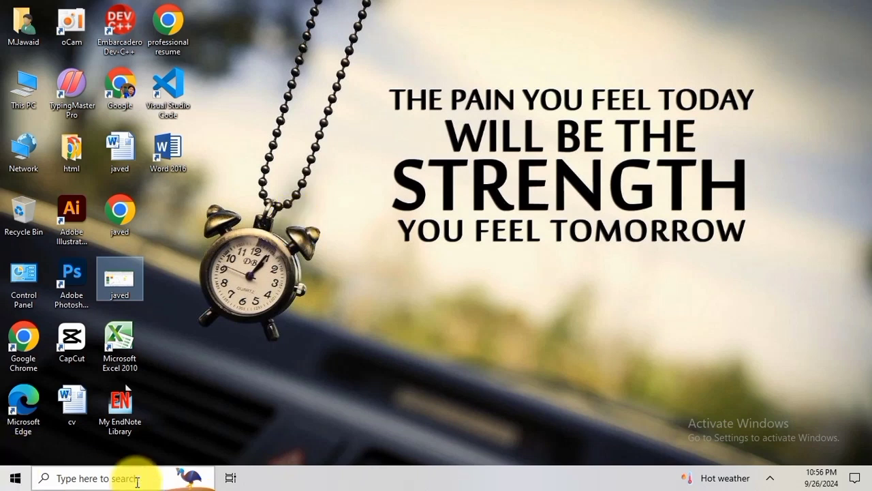
Launch Microsoft Excel 2010 with a blank workbook and dismiss the Office activation wizard.
{"action": "left_click", "coordinate": [136, 361]}
{"action": "double_click", "coordinate": [138, 367]}
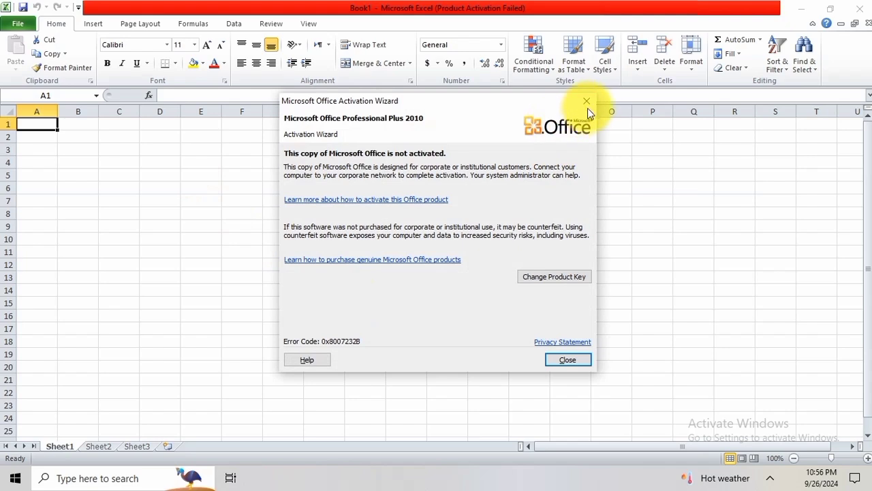
{"action": "left_click", "coordinate": [586, 104]}
Enter the formula names sum and count in cells D6 and D7.
{"action": "left_click", "coordinate": [179, 189]}
{"action": "type", "text": "sz"}
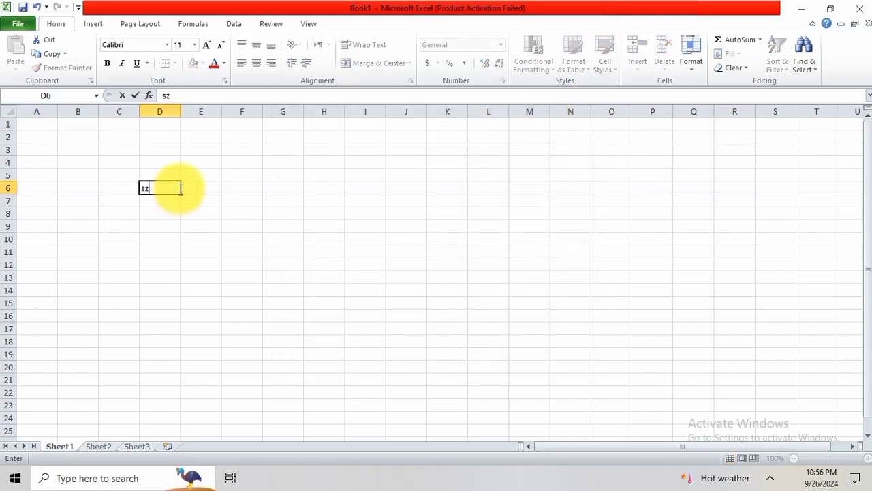
{"action": "type", "text": "m"}
{"action": "key", "text": "Return"}
{"action": "type", "text": "count"}
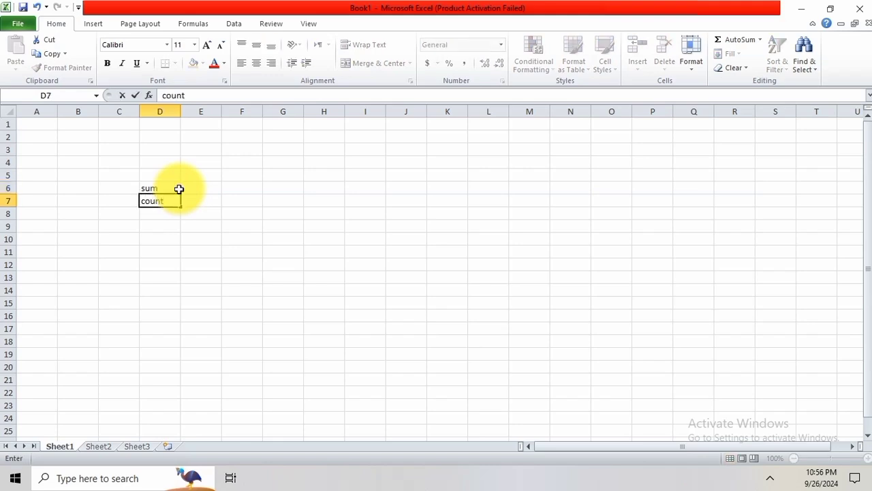
{"action": "key", "text": "Return"}
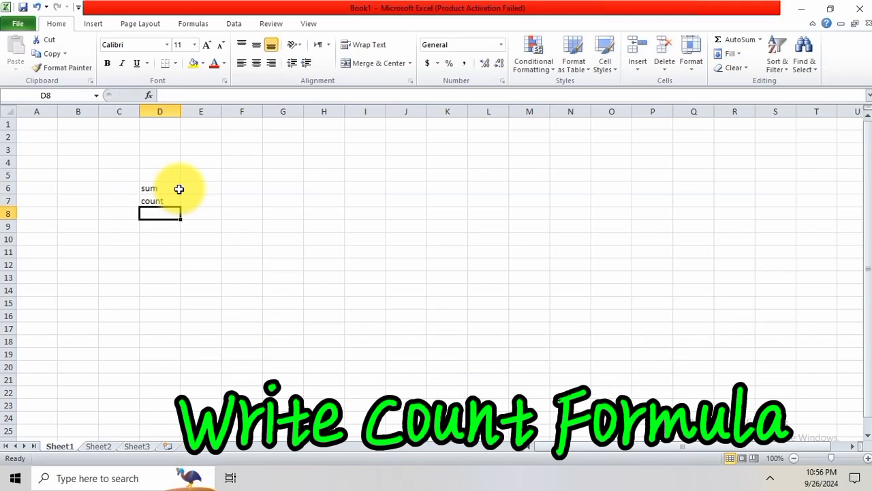
Continue the list with left, right and today in cells D8 to D10.
{"action": "type", "text": "left"}
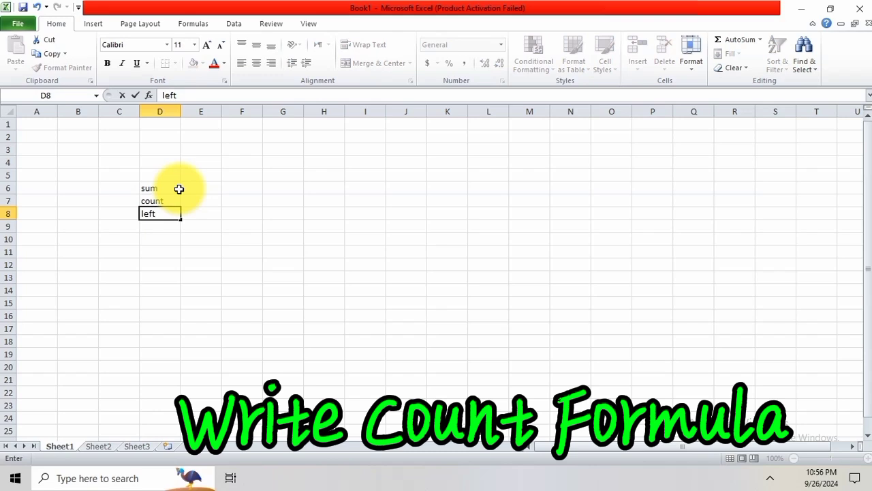
{"action": "key", "text": "Return"}
{"action": "type", "text": "right"}
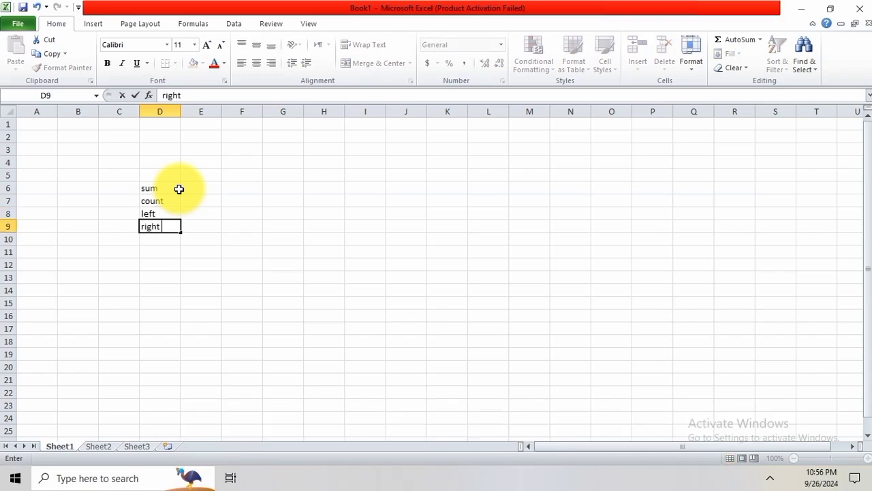
{"action": "key", "text": "Return"}
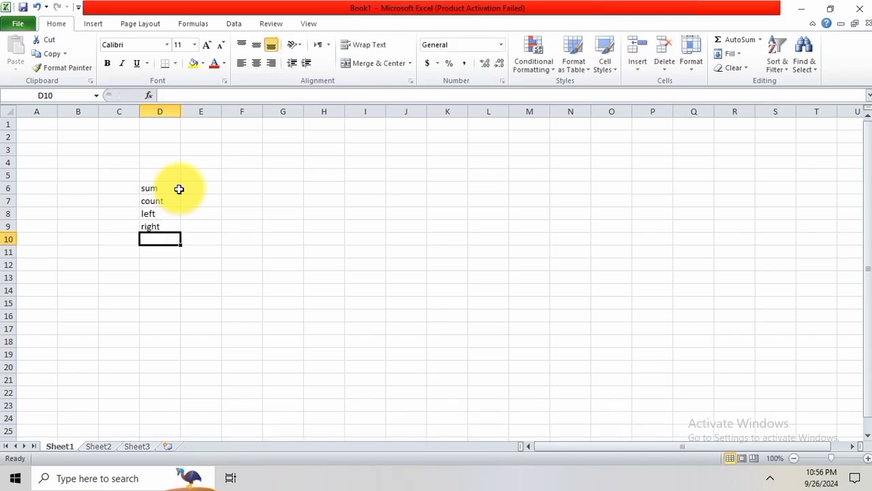
{"action": "type", "text": "d"}
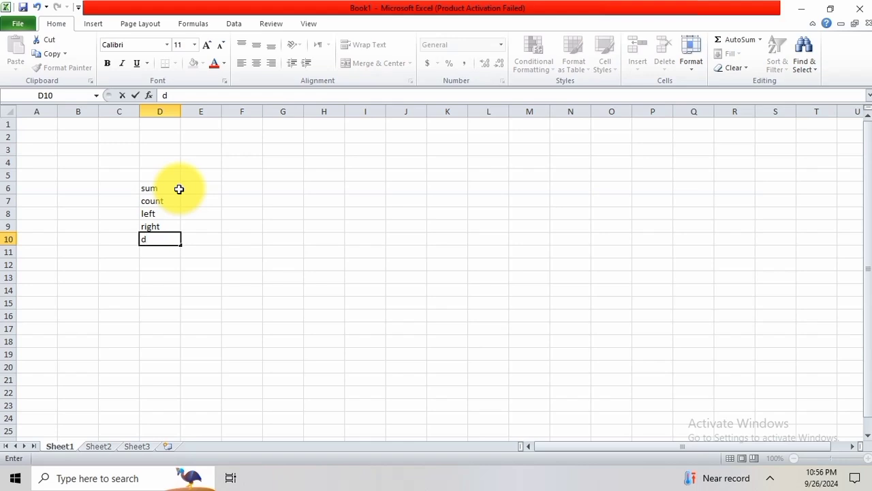
{"action": "type", "text": "oday"}
{"action": "key", "text": "Return"}
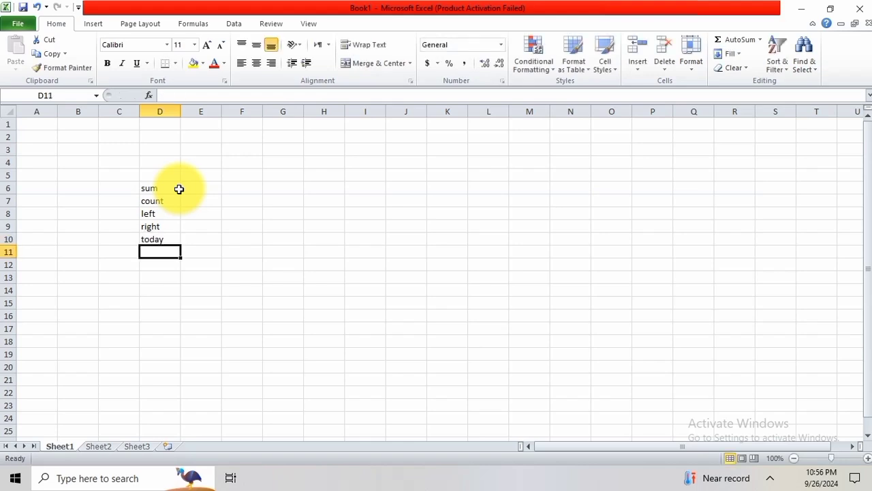
Complete the list with now in cell D11 and countblank in cell D12.
{"action": "type", "text": "now"}
{"action": "key", "text": "Up"}
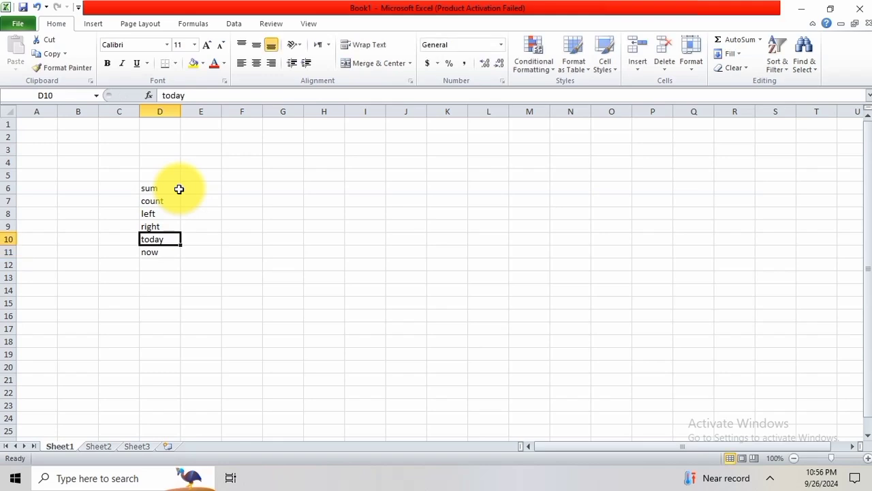
{"action": "key", "text": "Down"}
{"action": "key", "text": "Down"}
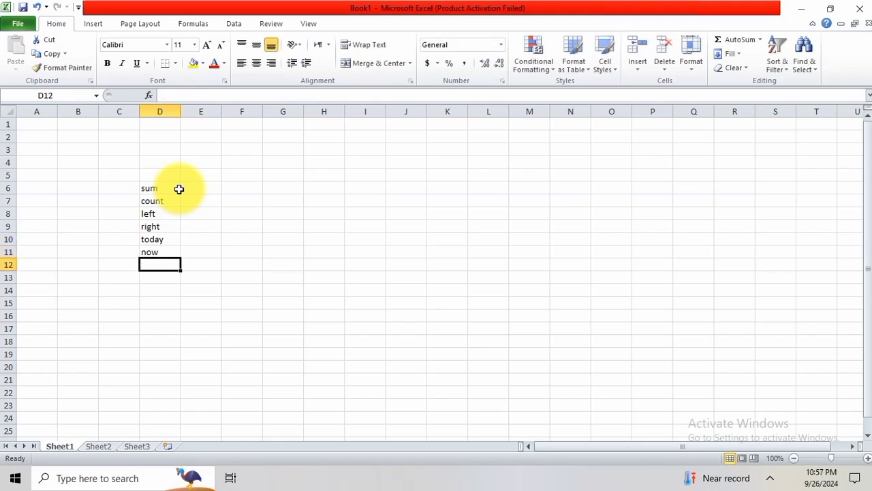
{"action": "type", "text": "cx"}
{"action": "type", "text": "count"}
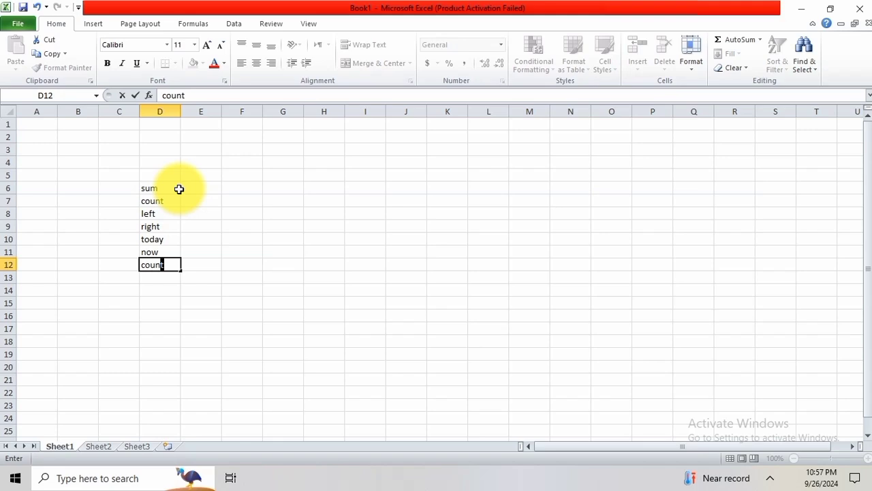
{"action": "type", "text": "blank"}
{"action": "key", "text": "Return"}
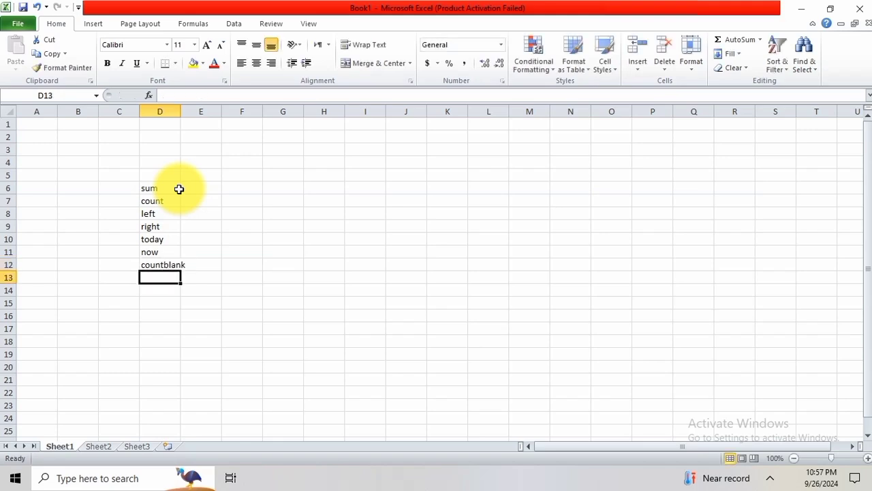
{"action": "right_click", "coordinate": [181, 112]}
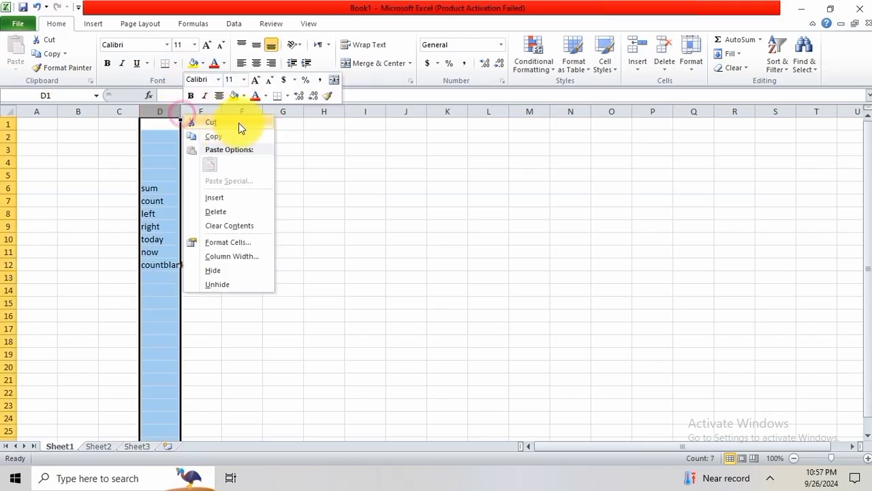
{"action": "left_click", "coordinate": [180, 115]}
{"action": "right_click", "coordinate": [183, 116]}
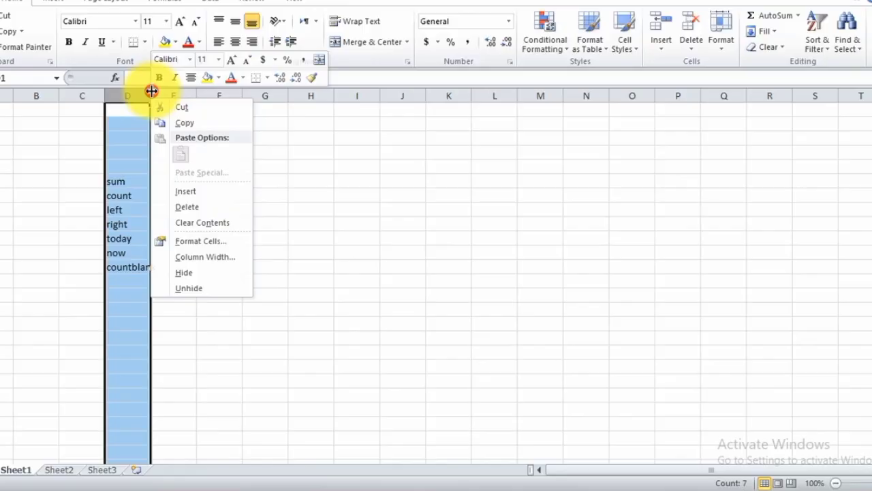
{"action": "left_click", "coordinate": [178, 113]}
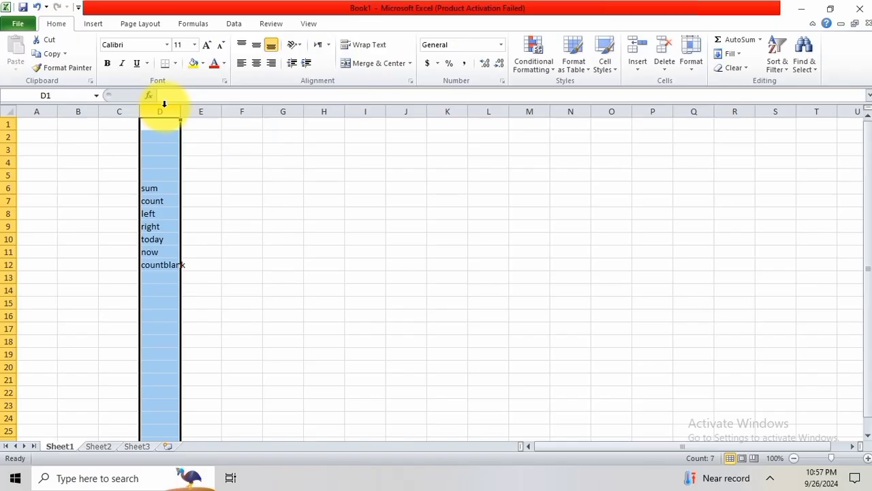
Widen column D well beyond its longest label and set the font size of D6:D12 to 20.
{"action": "left_click_drag", "start_coordinate": [180, 112], "coordinate": [259, 116]}
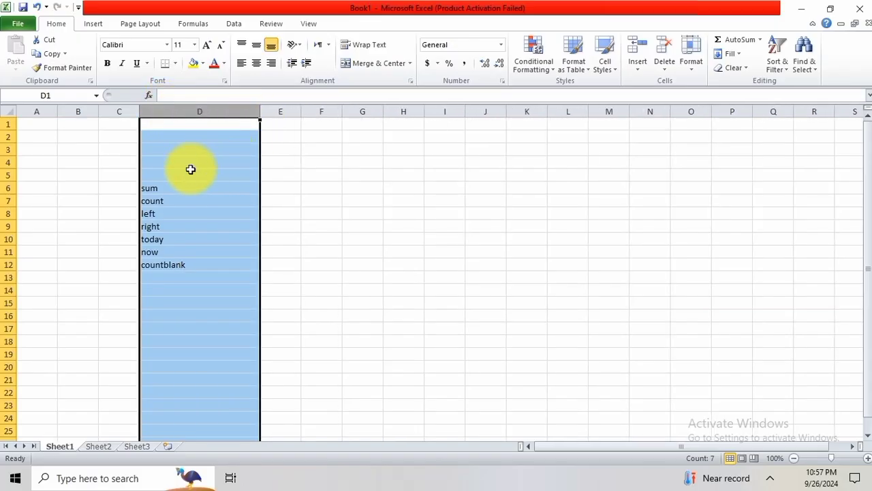
{"action": "left_click_drag", "start_coordinate": [181, 184], "coordinate": [163, 263]}
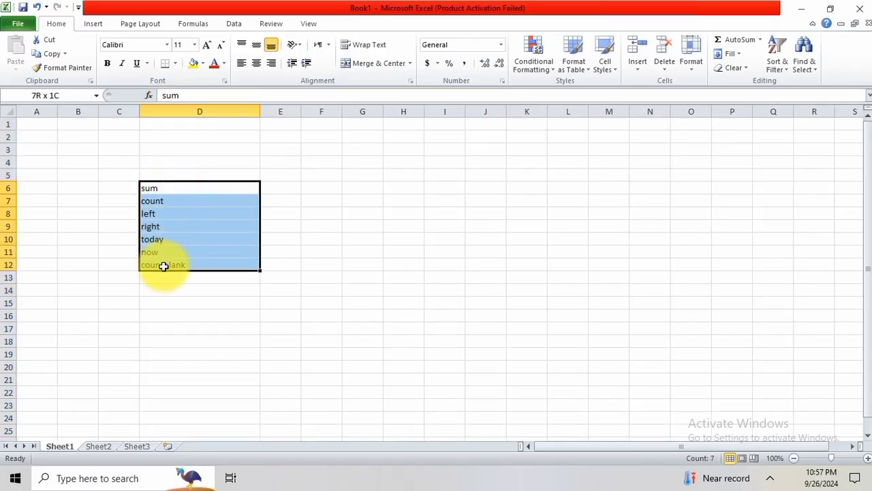
{"action": "left_click", "coordinate": [196, 44]}
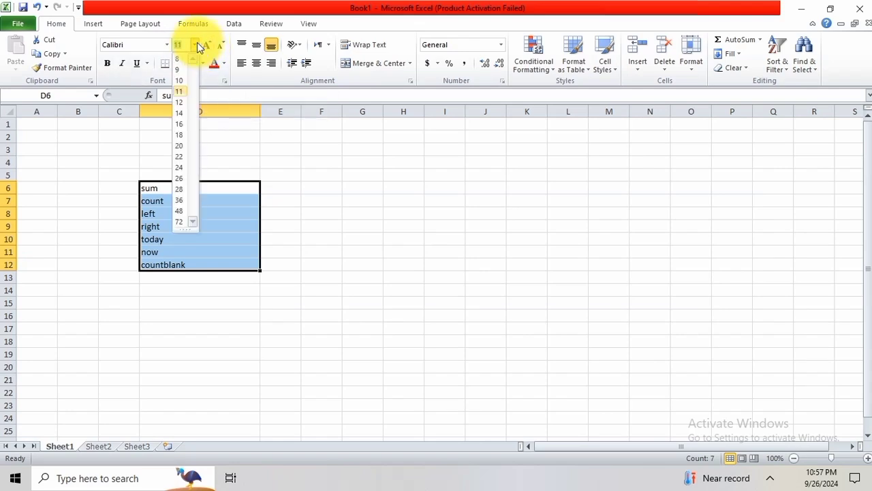
{"action": "left_click", "coordinate": [182, 142]}
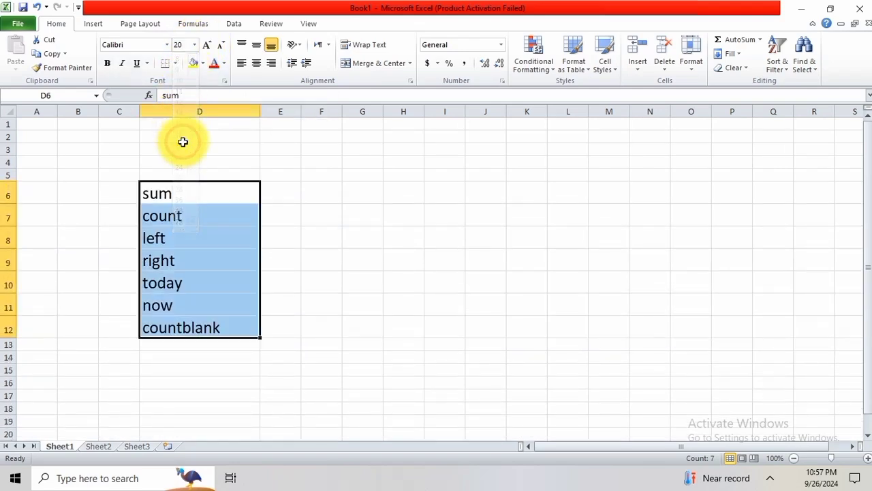
Fill the sum cell D6 with the red theme color and the count cell D7 with the aqua theme color.
{"action": "left_click", "coordinate": [214, 193]}
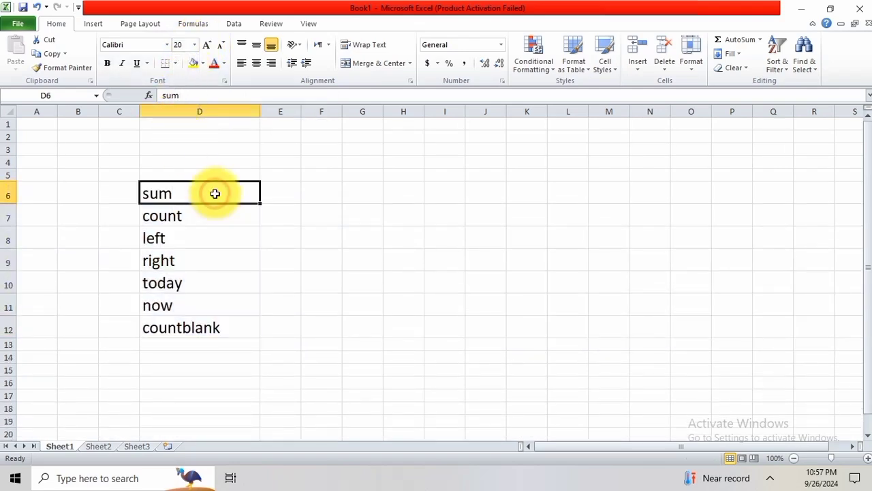
{"action": "left_click", "coordinate": [203, 63]}
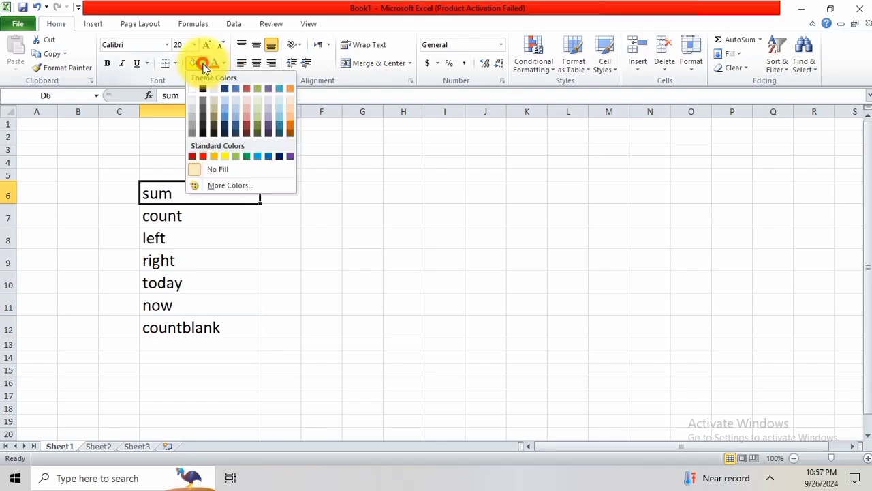
{"action": "left_click", "coordinate": [245, 90]}
{"action": "left_click", "coordinate": [221, 215]}
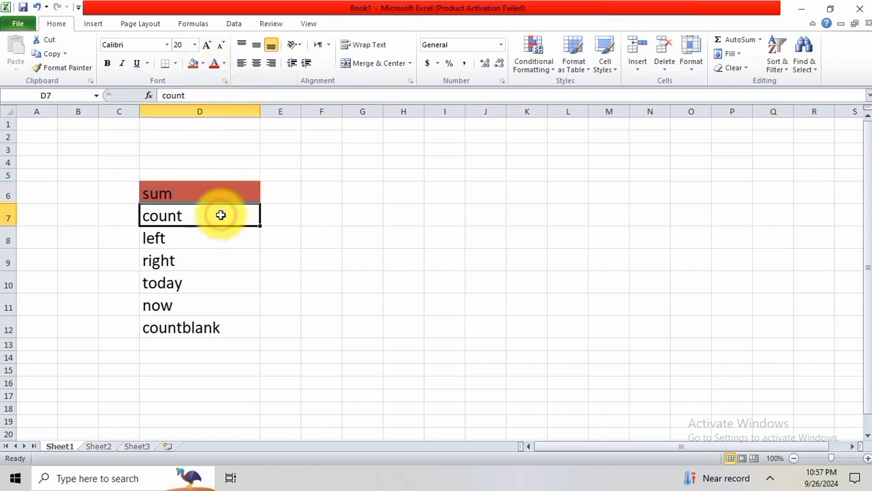
{"action": "left_click", "coordinate": [203, 63]}
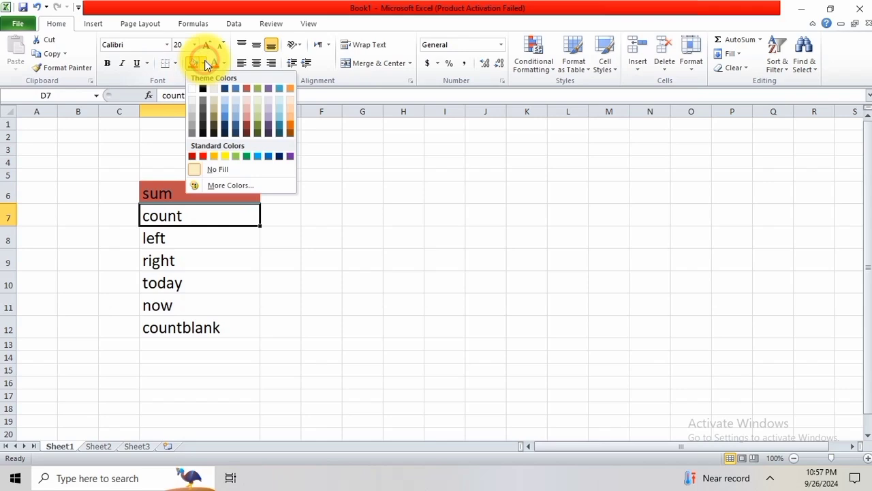
{"action": "left_click", "coordinate": [279, 90]}
Fill the left cell D8 with the standard blue color.
{"action": "left_click", "coordinate": [235, 243]}
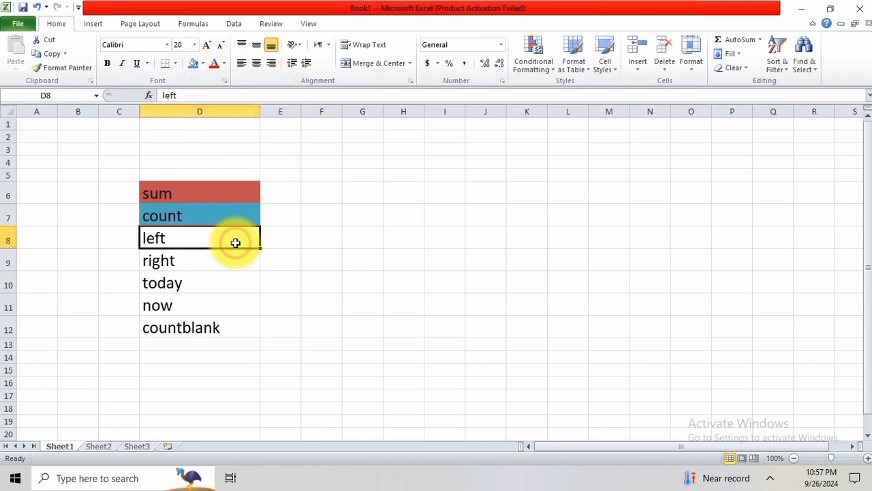
{"action": "left_click", "coordinate": [203, 63]}
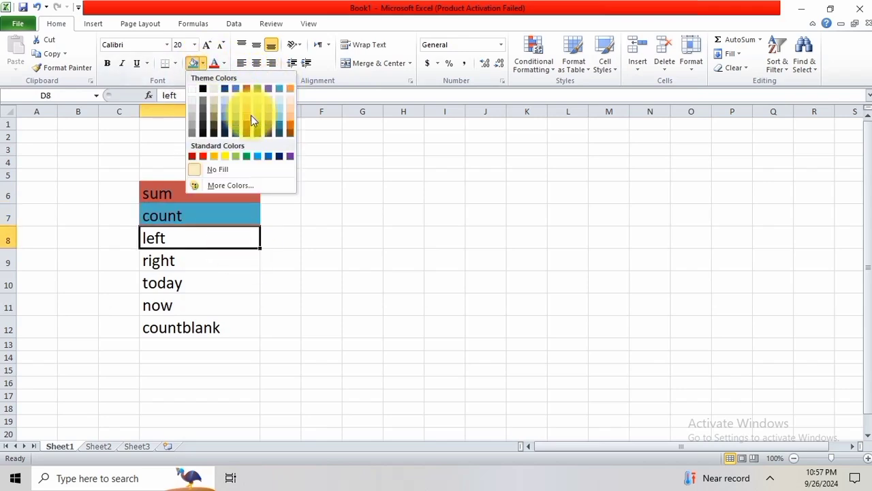
{"action": "left_click", "coordinate": [269, 156]}
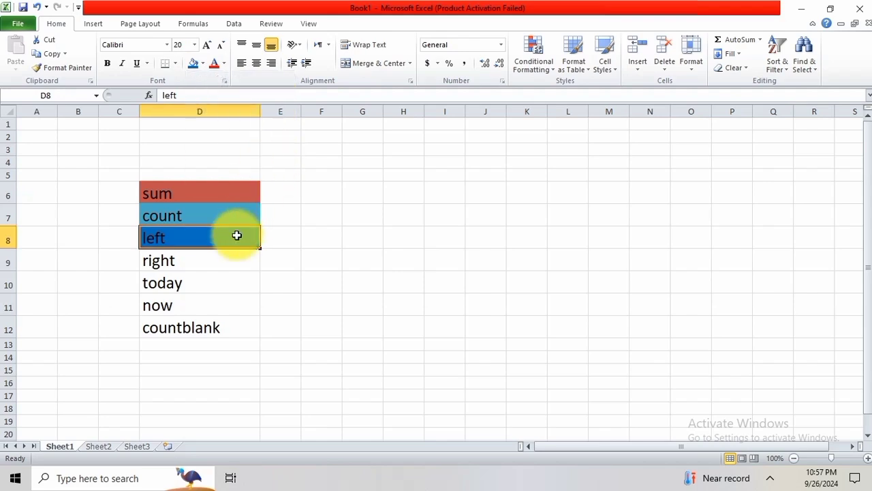
Give the right cell D9 a yellow font color and an olive green theme fill.
{"action": "left_click", "coordinate": [220, 254]}
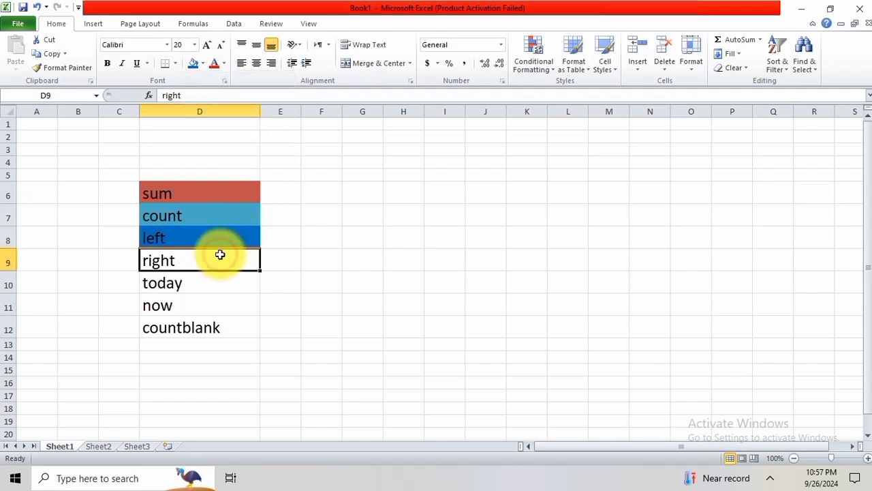
{"action": "left_click", "coordinate": [226, 64]}
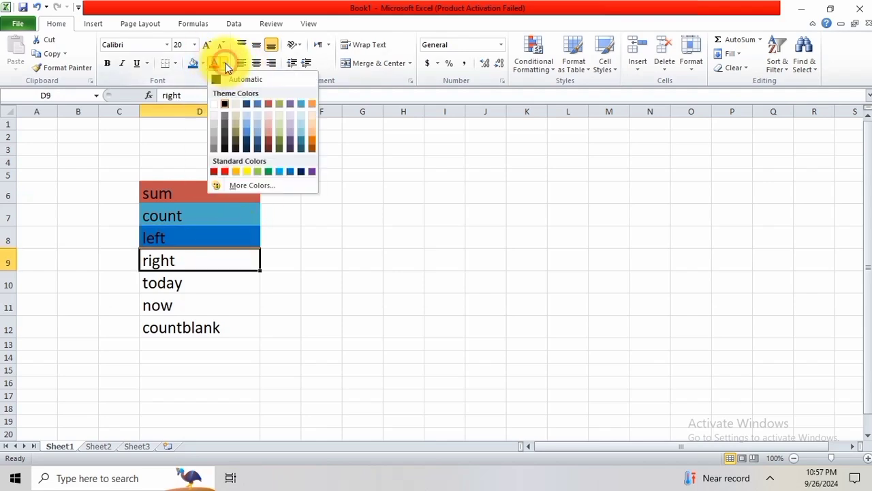
{"action": "left_click", "coordinate": [244, 170]}
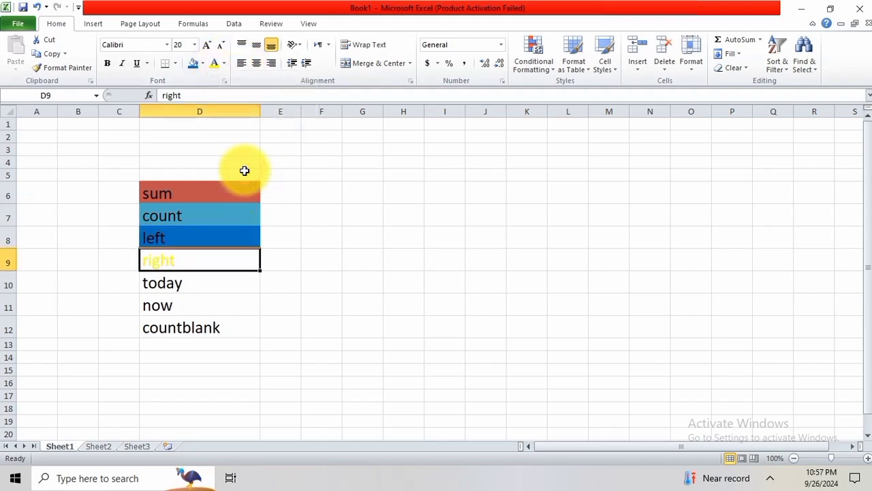
{"action": "left_click", "coordinate": [203, 63]}
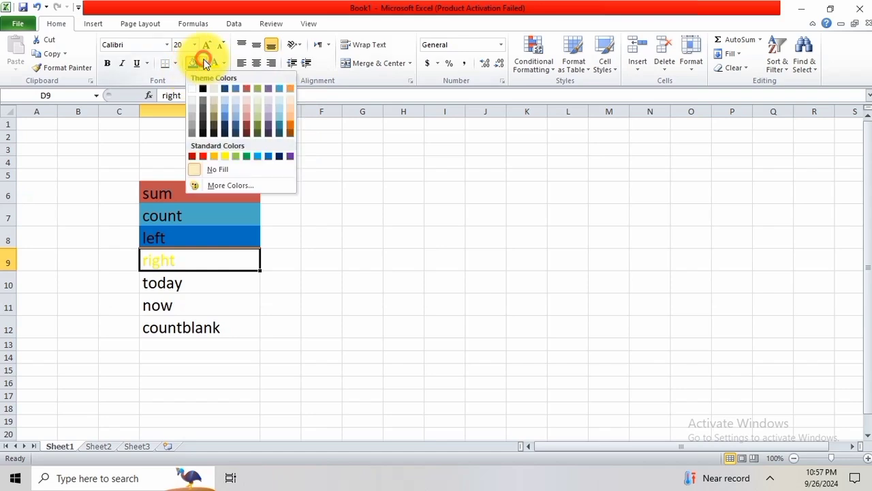
{"action": "left_click", "coordinate": [257, 89]}
Fill the today cell D10 with standard yellow and the now cell D11 with standard red.
{"action": "left_click", "coordinate": [209, 280]}
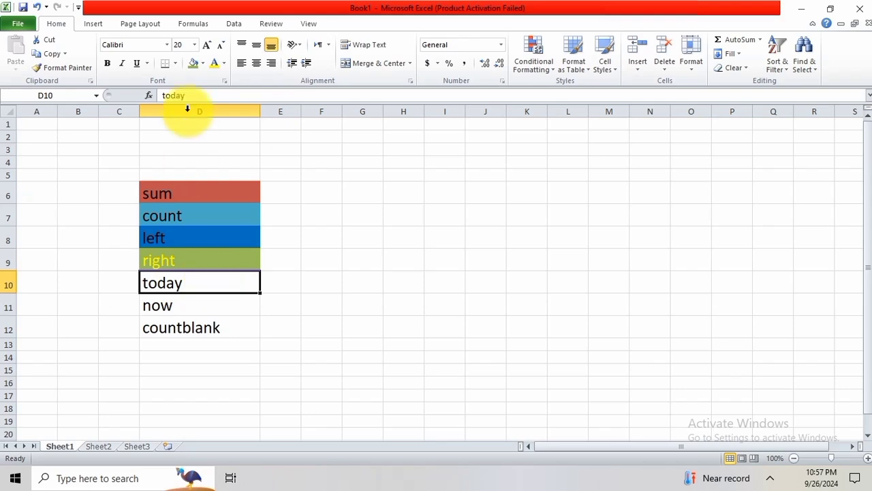
{"action": "left_click", "coordinate": [203, 63]}
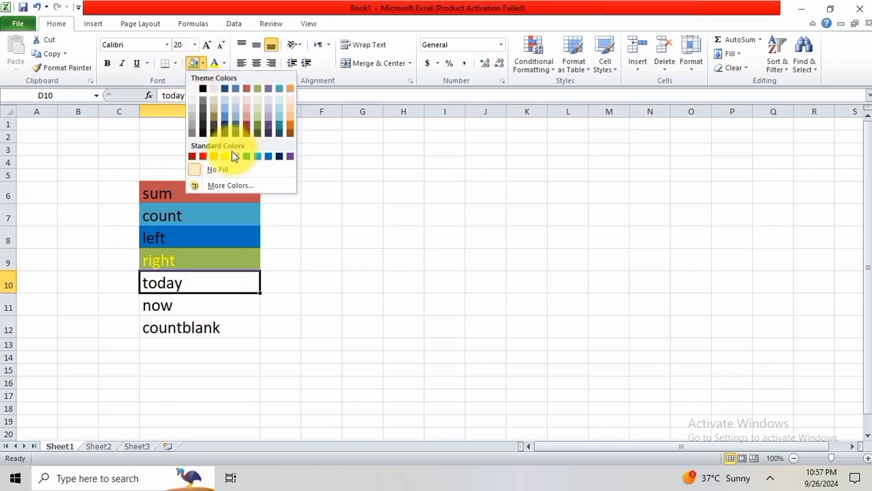
{"action": "left_click", "coordinate": [224, 156]}
{"action": "left_click", "coordinate": [199, 304]}
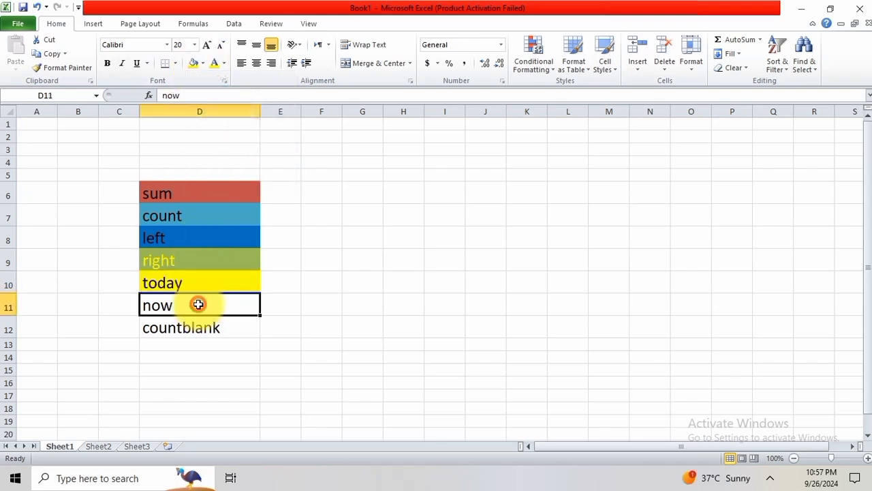
{"action": "left_click", "coordinate": [204, 63]}
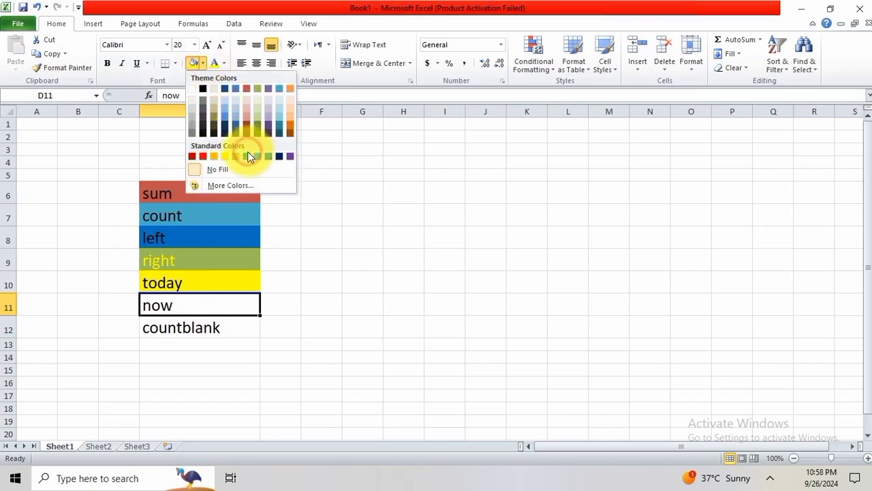
{"action": "left_click", "coordinate": [203, 156]}
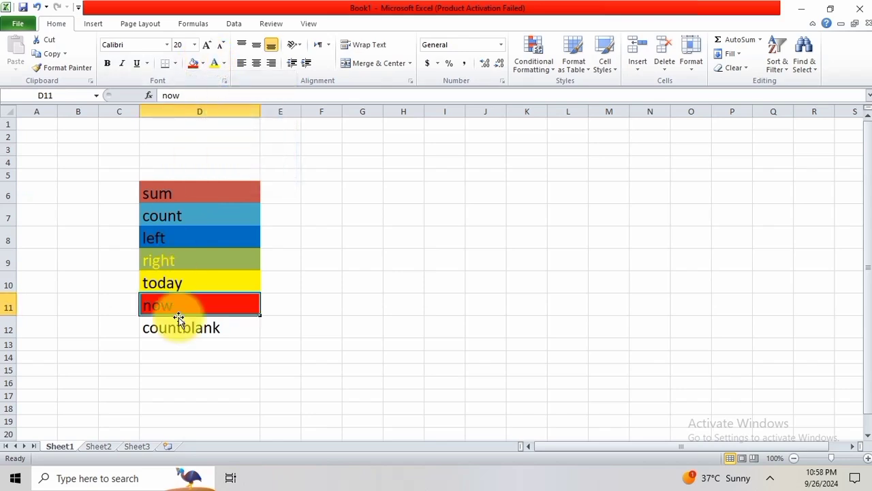
Fill the countblank cell D12 with the standard orange color.
{"action": "left_click", "coordinate": [189, 329]}
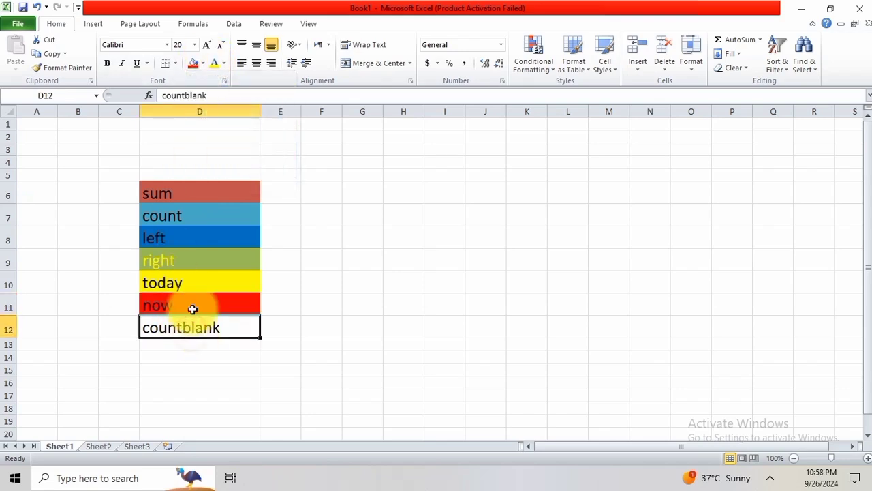
{"action": "left_click", "coordinate": [203, 63]}
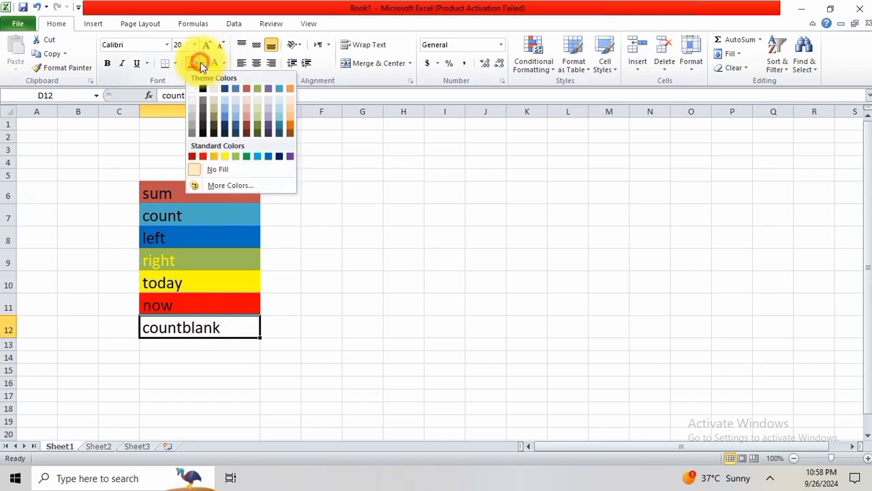
{"action": "left_click", "coordinate": [213, 156]}
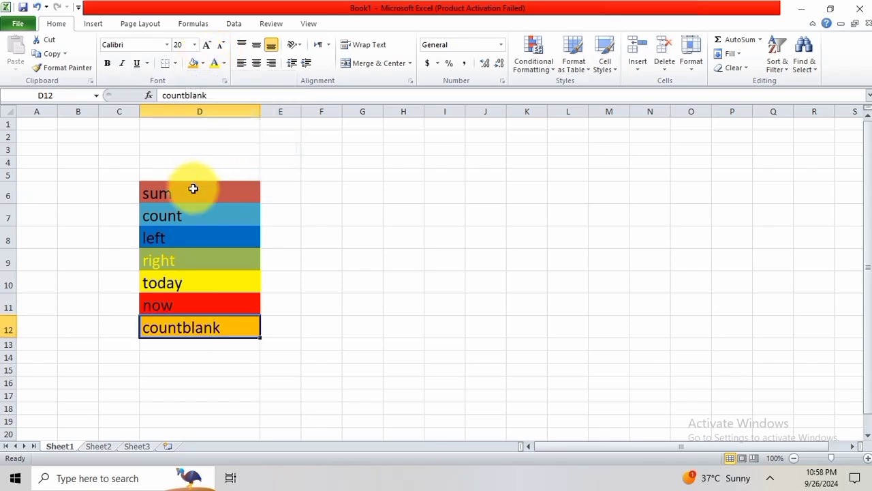
Center the labels in D6:D12 both horizontally and vertically.
{"action": "left_click_drag", "start_coordinate": [193, 189], "coordinate": [181, 331]}
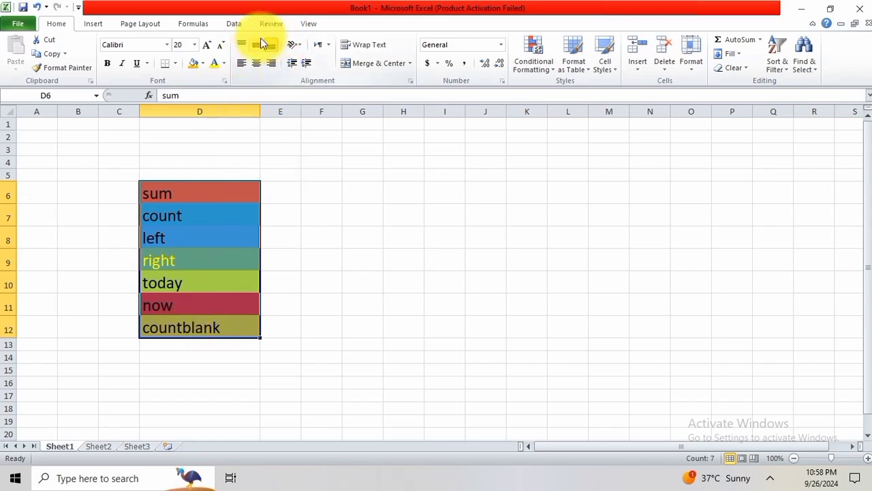
{"action": "left_click", "coordinate": [255, 62]}
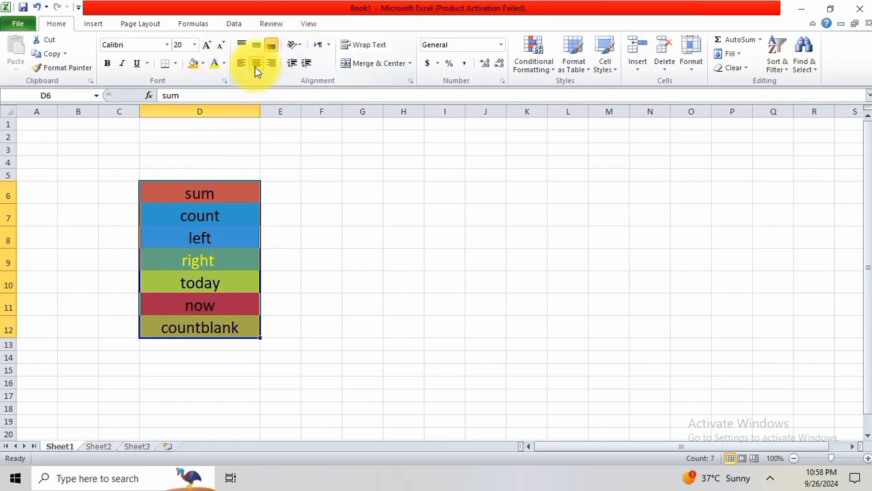
{"action": "left_click", "coordinate": [255, 46]}
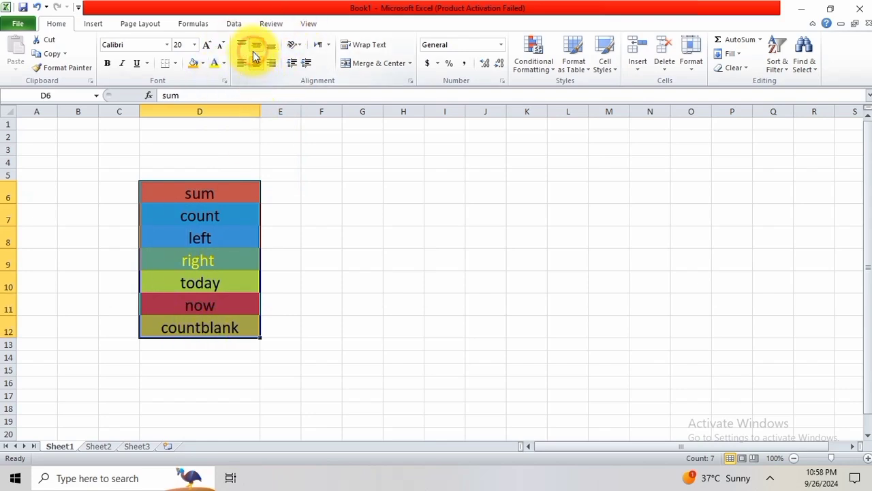
Change the font of D6:D12 to Brush Script MT and increase its size to 26.
{"action": "left_click", "coordinate": [166, 45]}
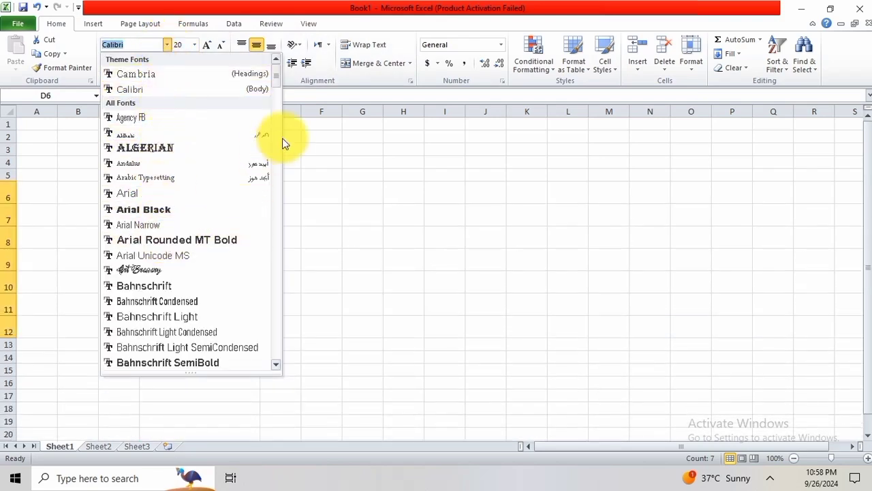
{"action": "left_click_drag", "start_coordinate": [277, 78], "coordinate": [272, 107]}
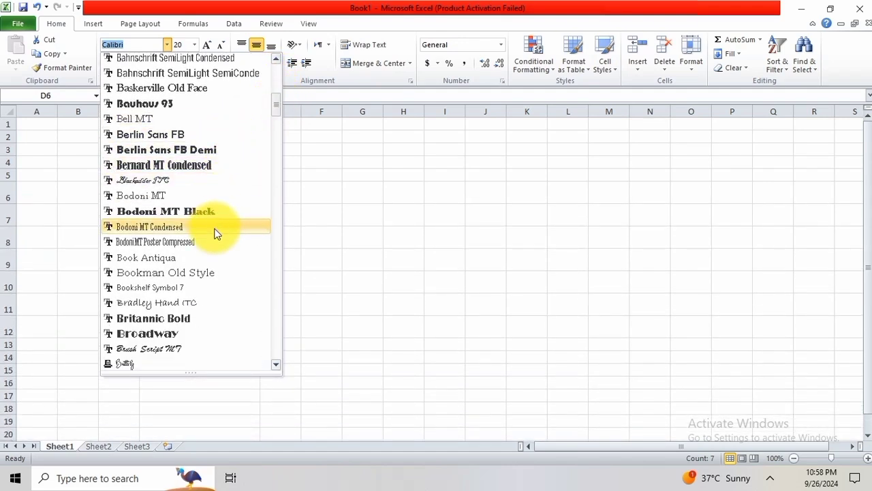
{"action": "left_click", "coordinate": [194, 348]}
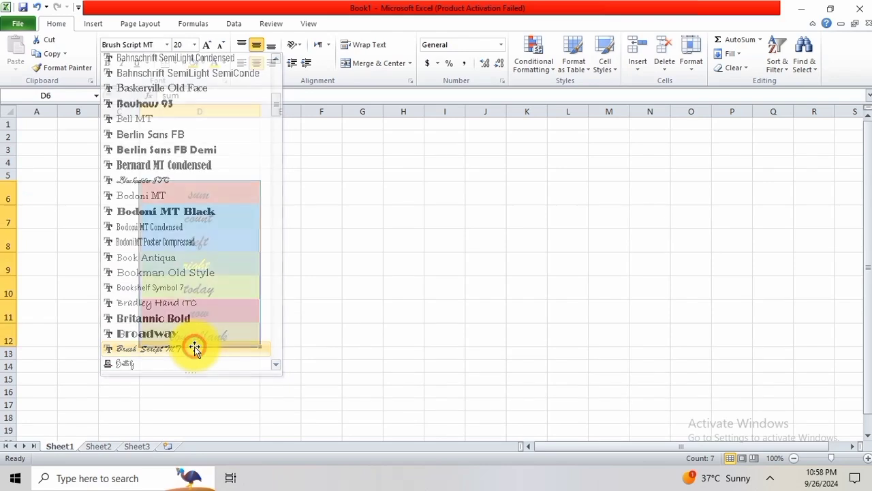
{"action": "double_click", "coordinate": [210, 45]}
{"action": "left_click", "coordinate": [210, 44]}
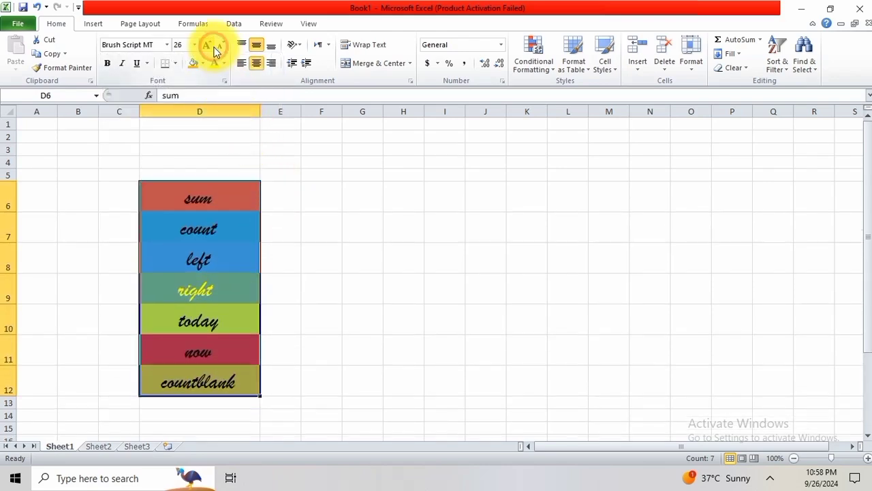
Enter the numbers 56, 78, 78, 90 and 40 across cells F5 to J5.
{"action": "left_click", "coordinate": [340, 196]}
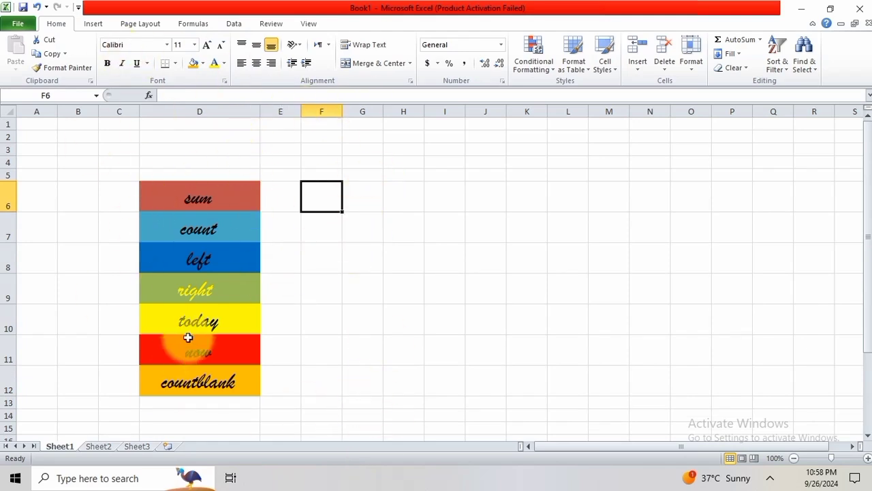
{"action": "left_click", "coordinate": [310, 176]}
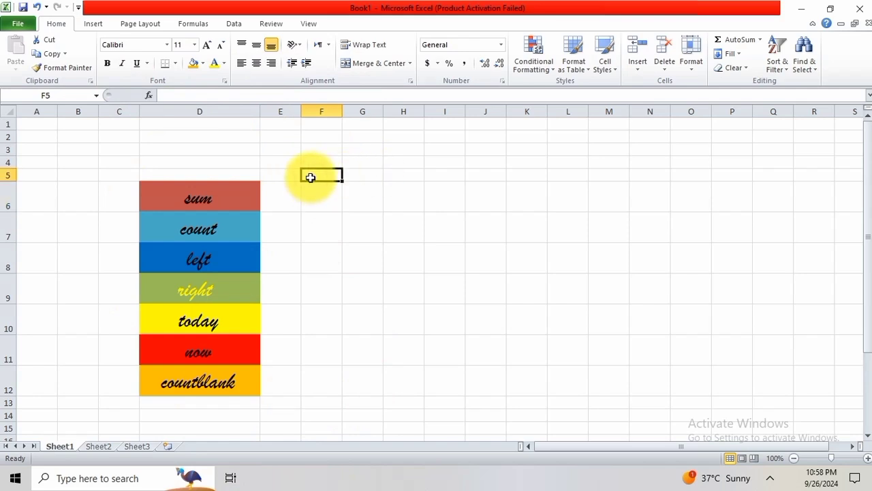
{"action": "type", "text": "56"}
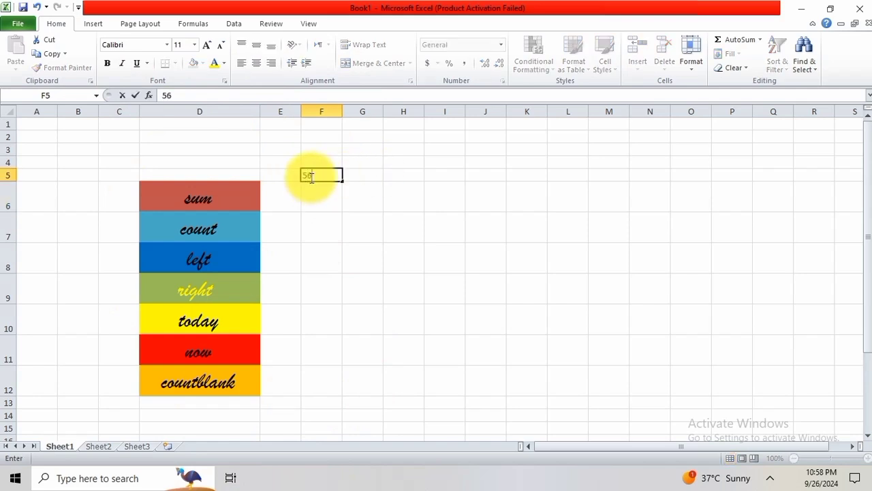
{"action": "key", "text": "Tab"}
{"action": "type", "text": "78"}
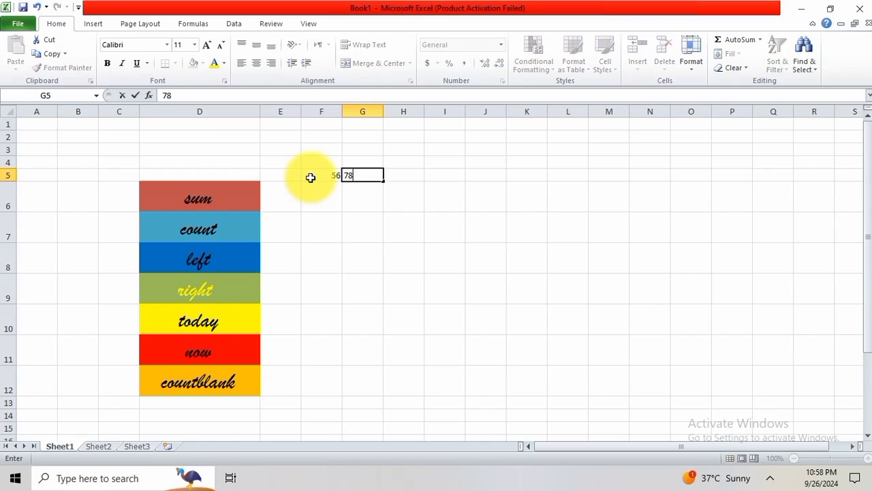
{"action": "key", "text": "Tab"}
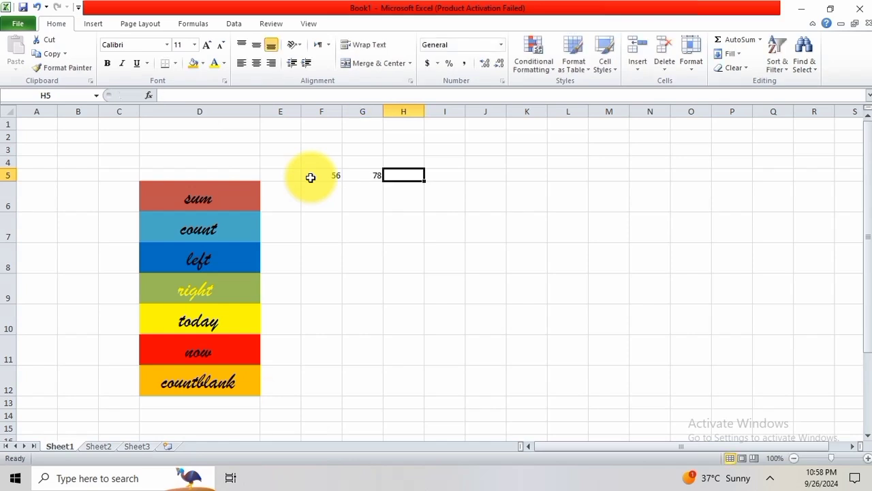
{"action": "type", "text": "8"}
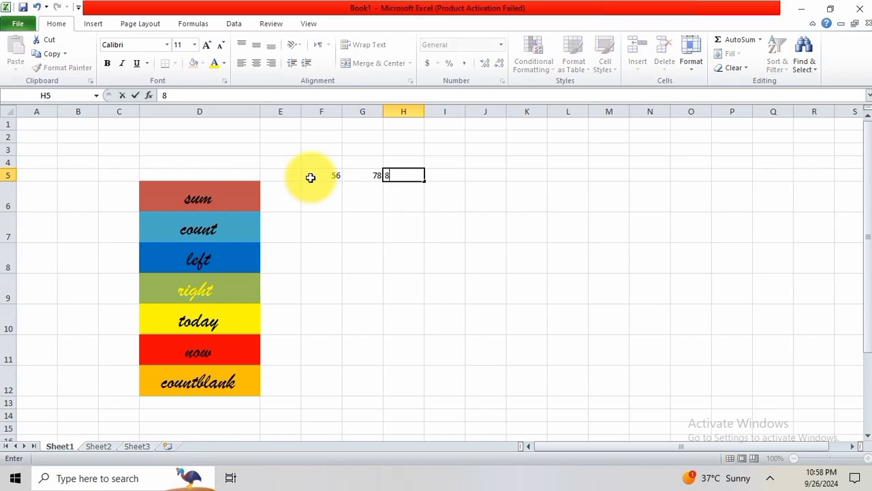
{"action": "type", "text": "8"}
{"action": "key", "text": "Tab"}
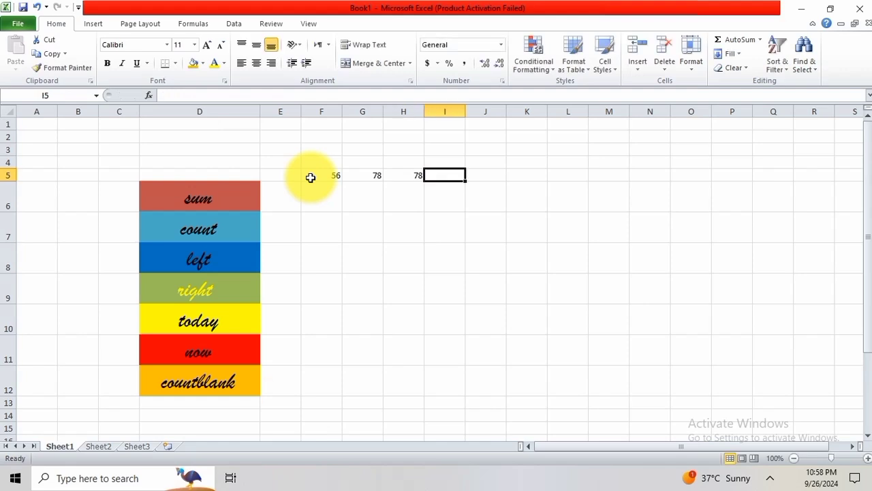
{"action": "type", "text": "90"}
{"action": "key", "text": "Tab"}
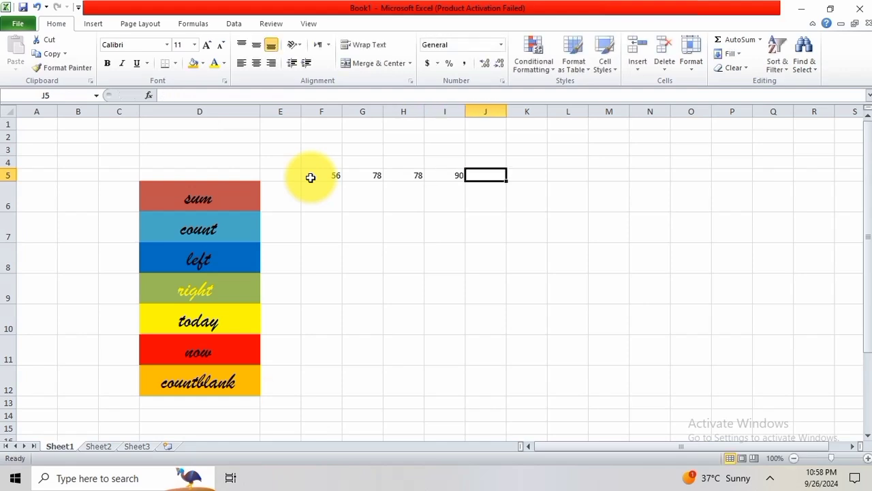
{"action": "type", "text": "40"}
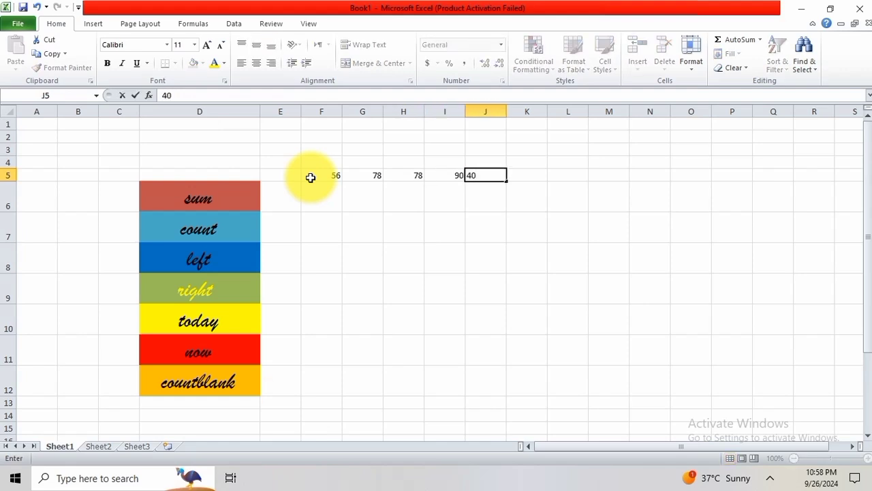
{"action": "key", "text": "Tab"}
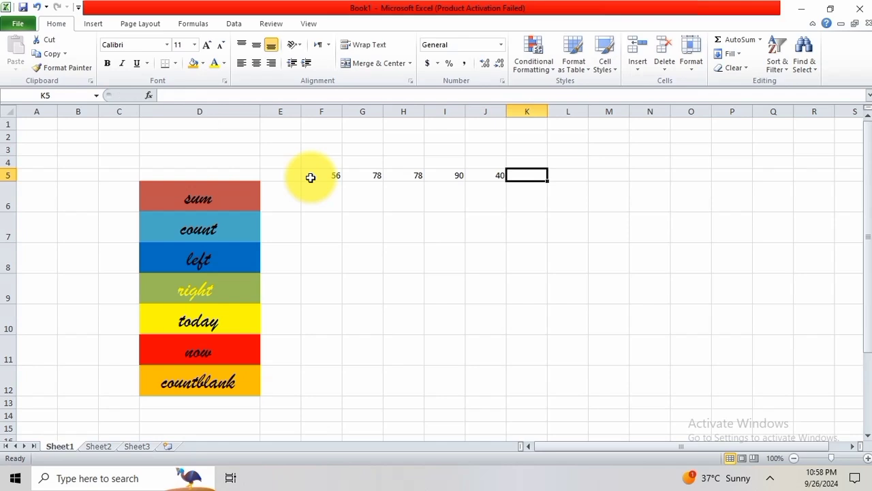
Add the five numbers in cell K5 with the cell-by-cell formula =F5+G5+H5+I5+J5.
{"action": "type", "text": "="}
{"action": "key", "text": "Left"}
{"action": "key", "text": "Left"}
{"action": "key", "text": "Left"}
{"action": "key", "text": "Left"}
{"action": "key", "text": "Left"}
{"action": "key", "text": "Left"}
{"action": "left_click", "coordinate": [310, 177]}
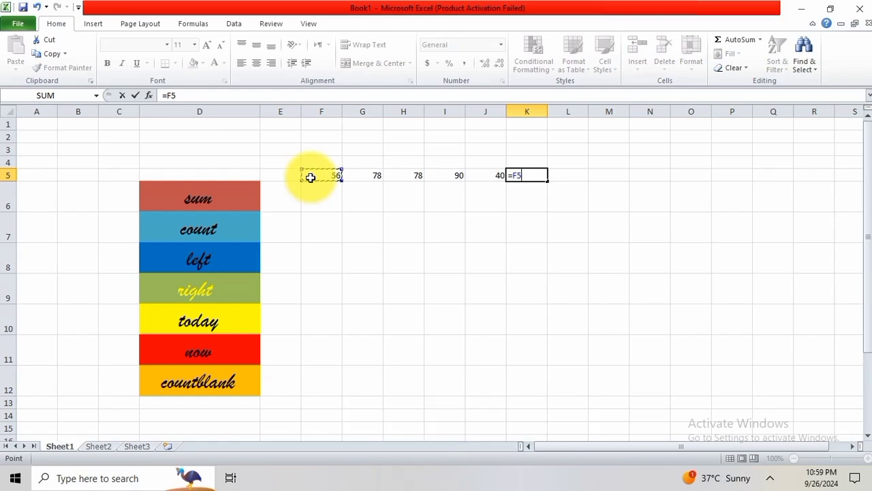
{"action": "type", "text": "+"}
{"action": "key", "text": "Left"}
{"action": "key", "text": "Left"}
{"action": "key", "text": "Left"}
{"action": "key", "text": "Left"}
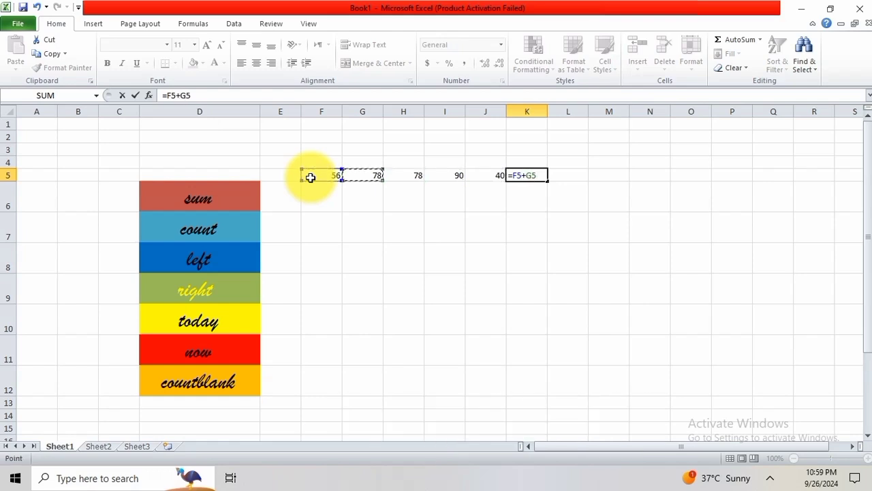
{"action": "type", "text": "+"}
{"action": "key", "text": "Left"}
{"action": "key", "text": "Left"}
{"action": "key", "text": "Left"}
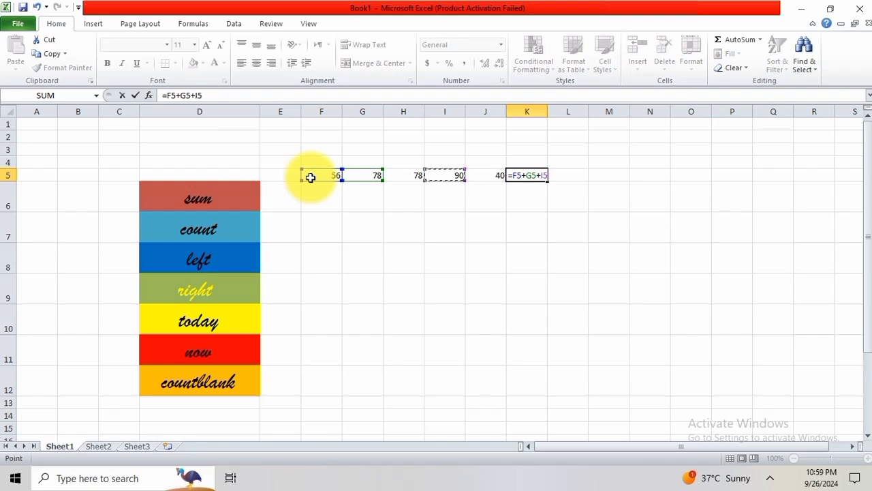
{"action": "key", "text": "Up"}
{"action": "key", "text": "Up"}
{"action": "key", "text": "Down"}
{"action": "key", "text": "Down"}
{"action": "key", "text": "Left"}
{"action": "key", "text": "Left"}
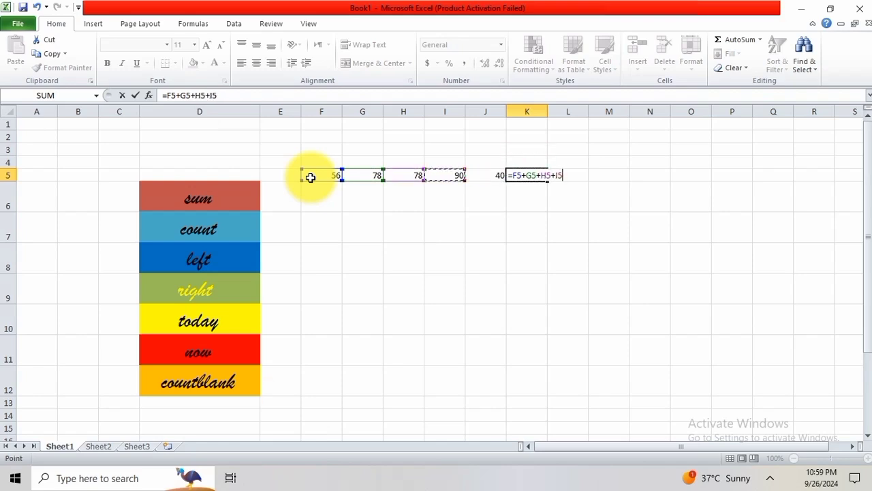
{"action": "type", "text": "+"}
{"action": "key", "text": "Left"}
{"action": "key", "text": "Left"}
{"action": "key", "text": "Right"}
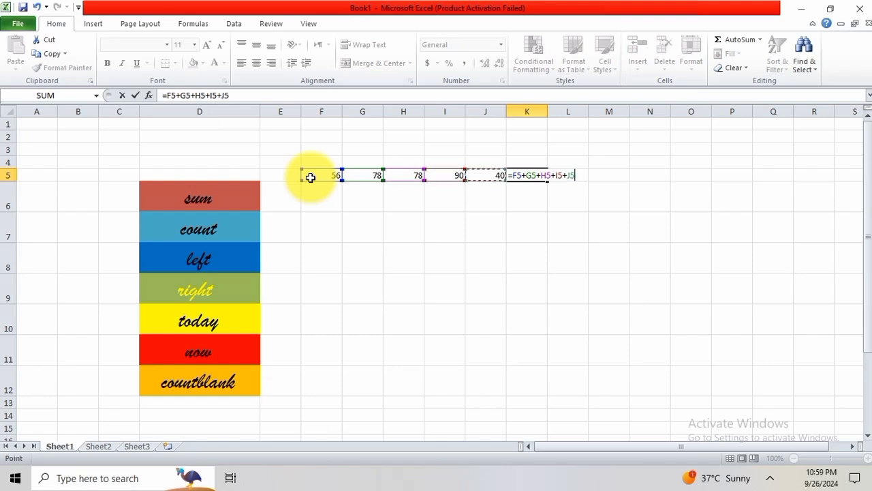
{"action": "key", "text": "Return"}
{"action": "key", "text": "Up"}
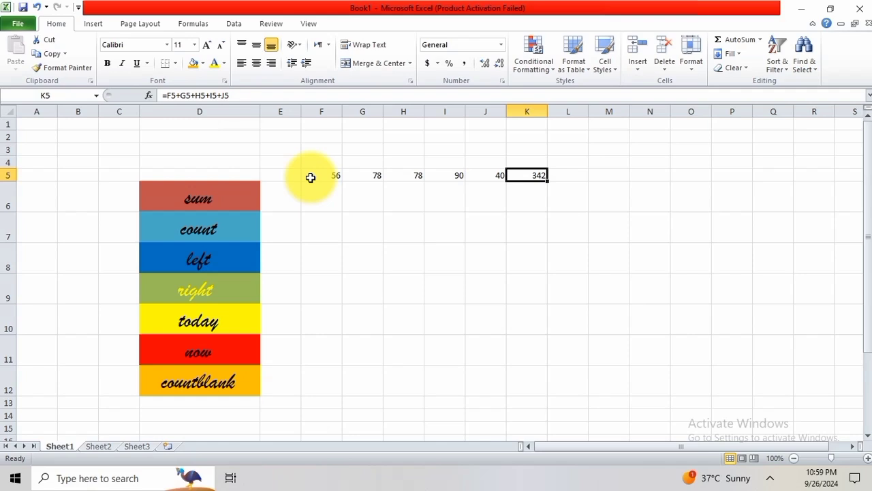
Add the five numbers in cell K6 with the range formula =SUM(F5:J5).
{"action": "key", "text": "Down"}
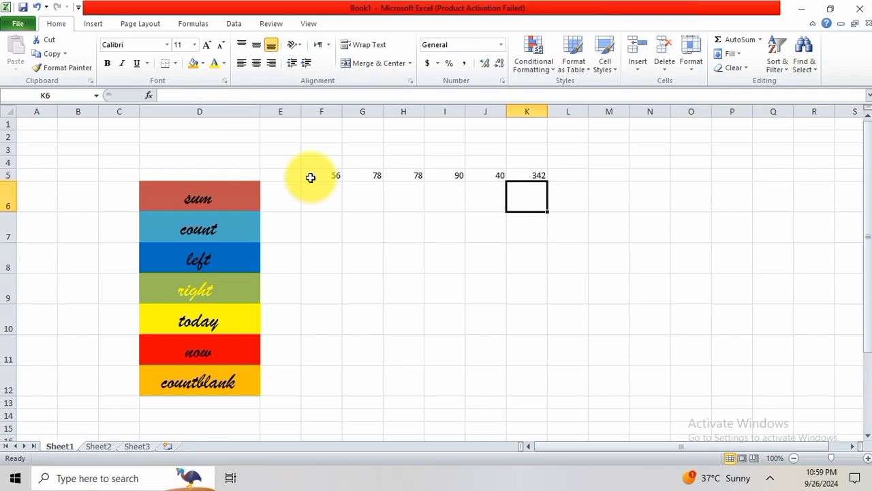
{"action": "type", "text": "=su"}
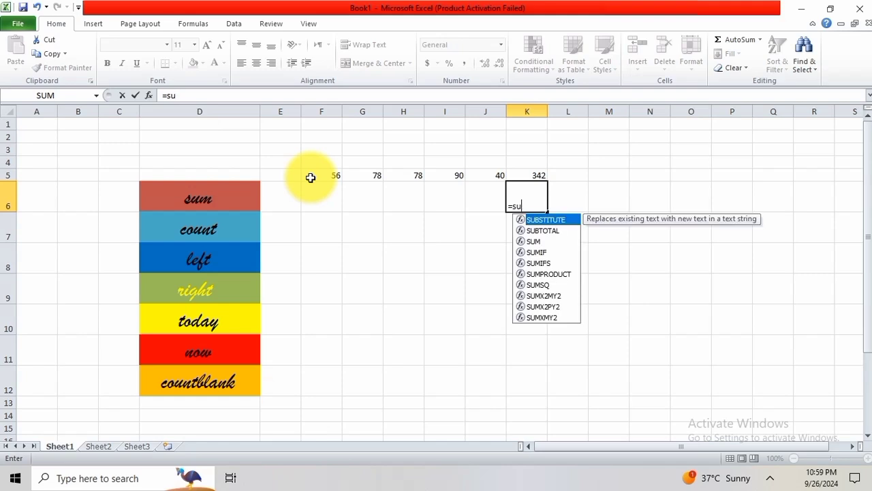
{"action": "type", "text": "m"}
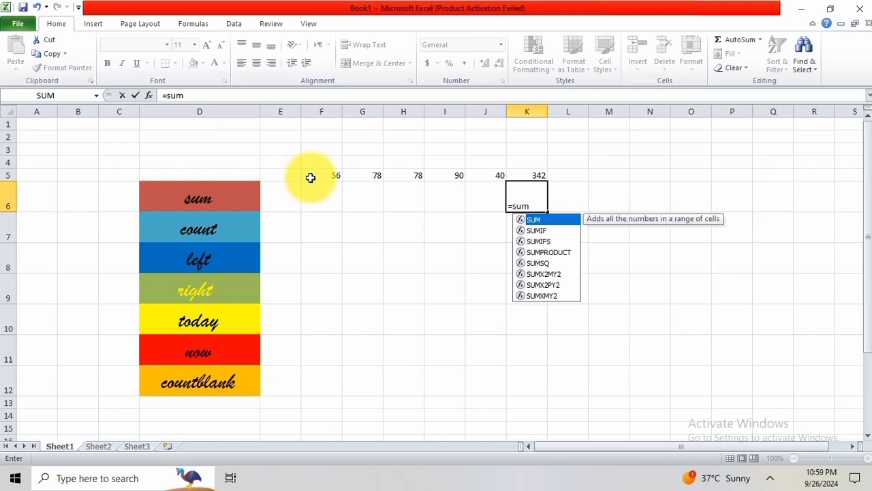
{"action": "type", "text": "("}
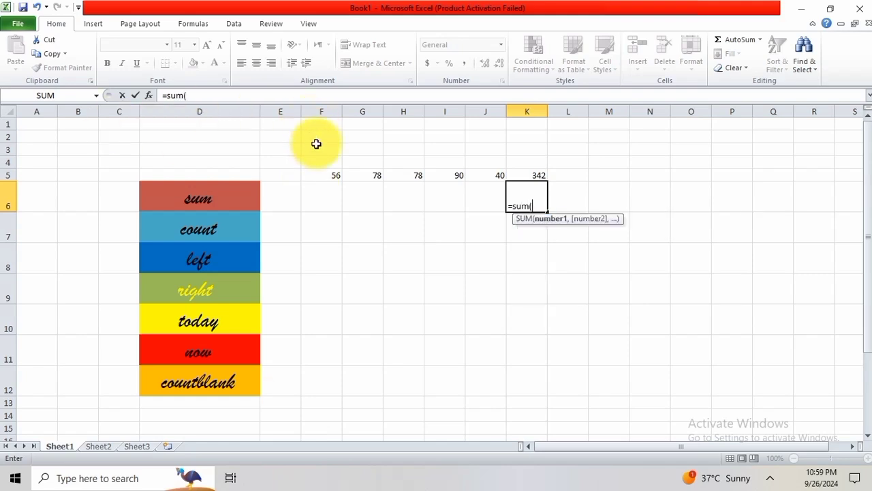
{"action": "left_click_drag", "start_coordinate": [321, 174], "coordinate": [502, 173]}
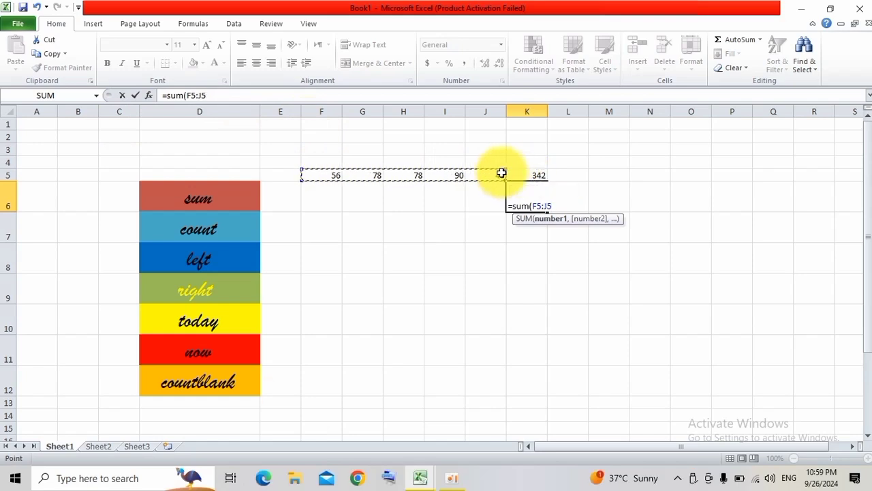
{"action": "type", "text": ")"}
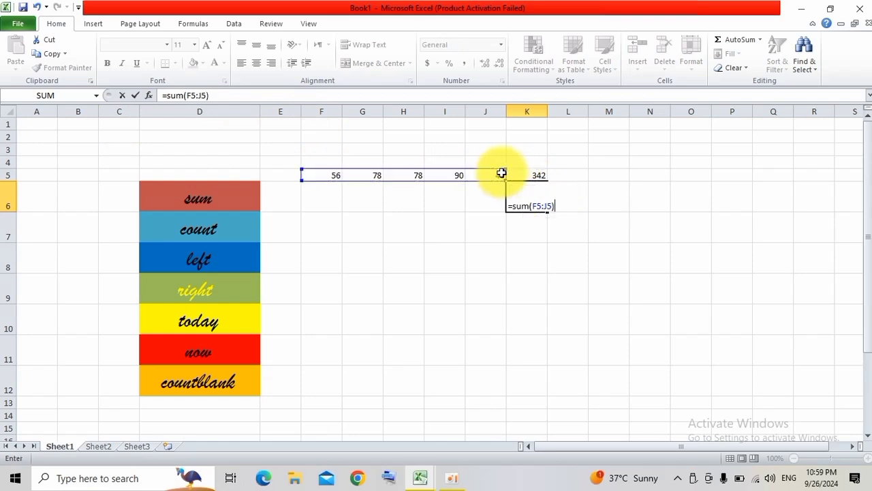
{"action": "key", "text": "Return"}
{"action": "key", "text": "Up"}
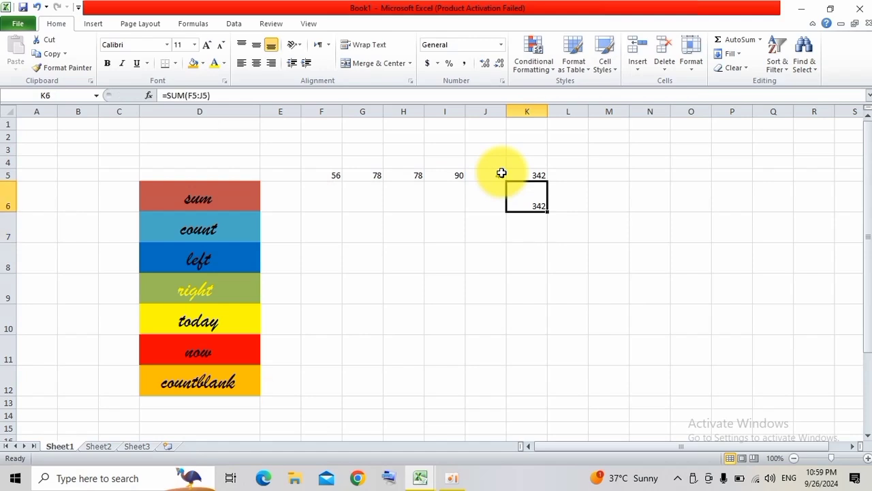
Compare the formulas in K5 and K6, examining the cell-by-cell addition in K5 in detail.
{"action": "key", "text": "Up"}
{"action": "key", "text": "Down"}
{"action": "key", "text": "Down"}
{"action": "key", "text": "Up"}
{"action": "key", "text": "Up"}
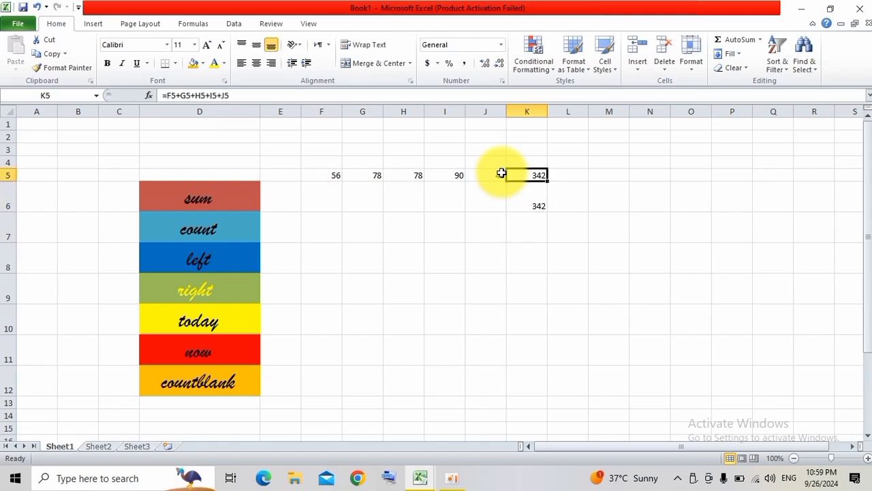
{"action": "key", "text": "F2"}
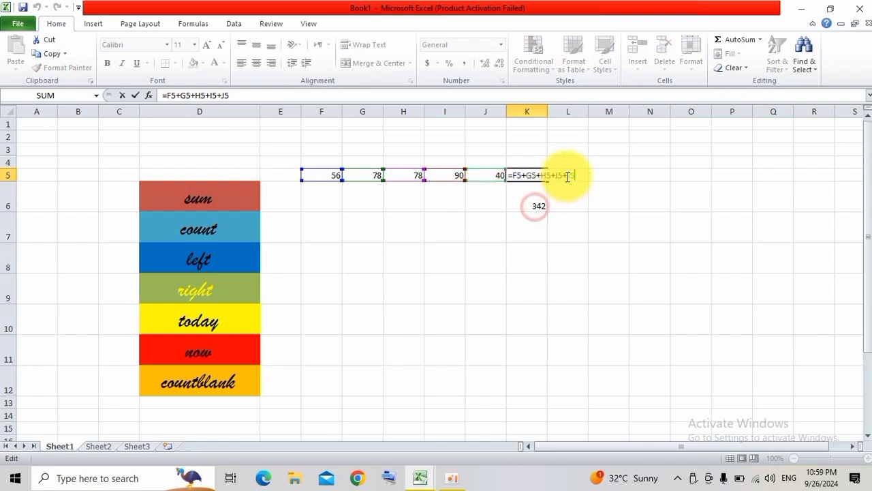
{"action": "left_click", "coordinate": [535, 207]}
{"action": "left_click", "coordinate": [528, 175]}
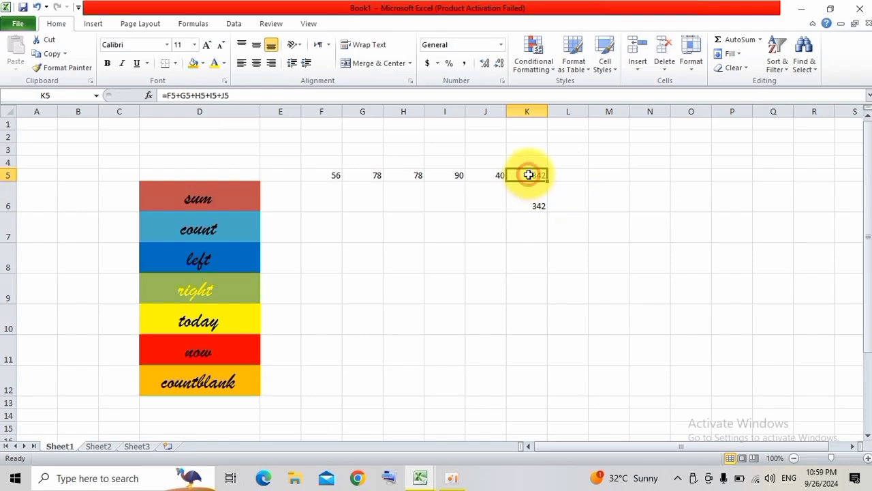
{"action": "double_click", "coordinate": [528, 175]}
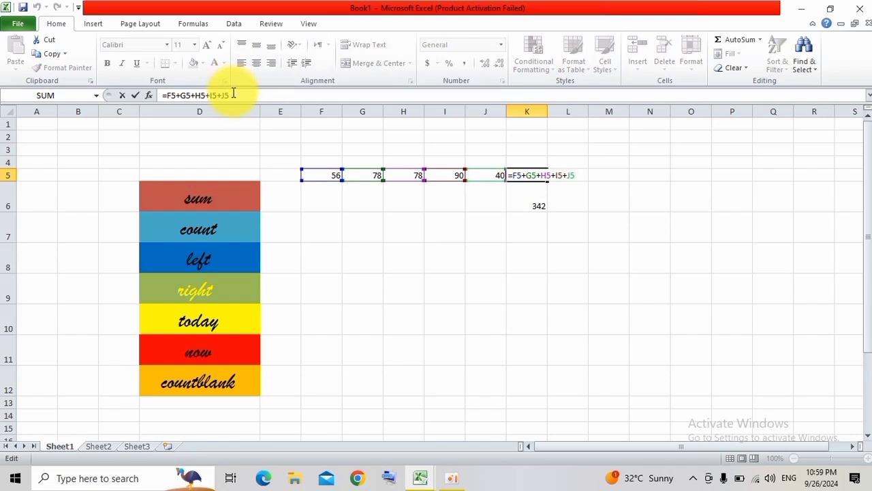
{"action": "left_click_drag", "start_coordinate": [233, 93], "coordinate": [220, 92]}
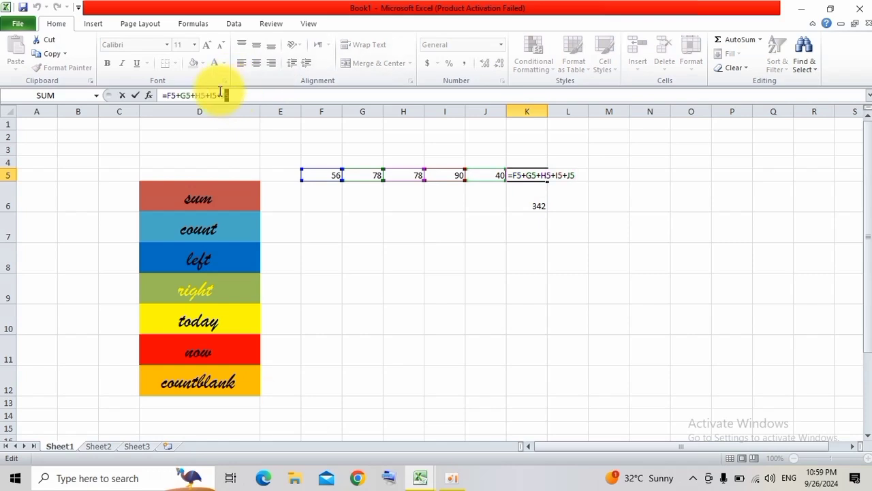
{"action": "left_click_drag", "start_coordinate": [221, 92], "coordinate": [56, 92]}
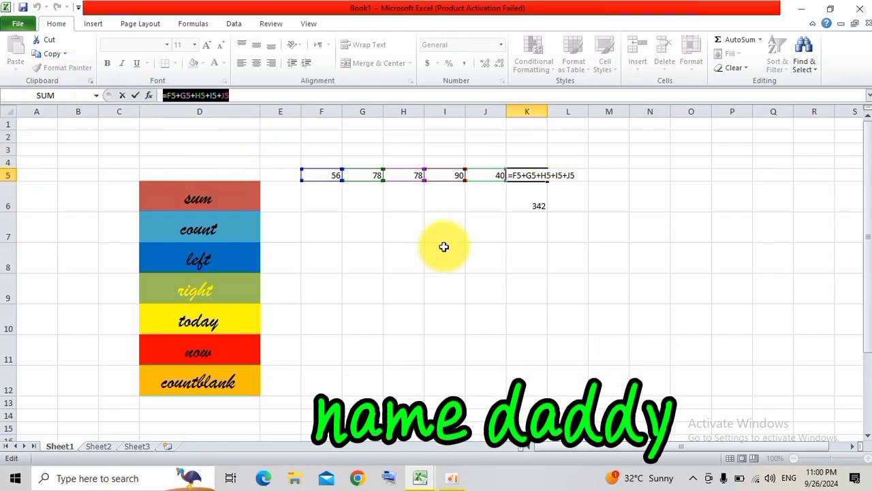
{"action": "key", "text": "Return"}
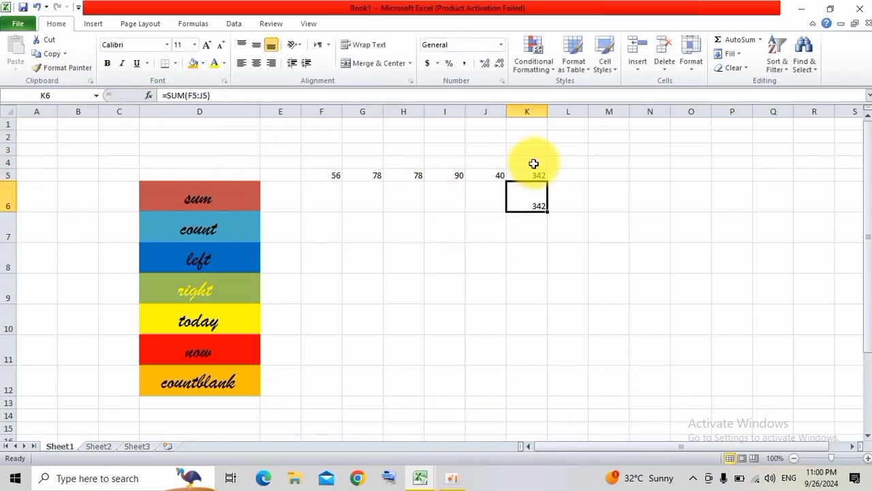
Count the numbers in row 5 by entering =COUNT(F5:J5) in cell I7.
{"action": "left_click", "coordinate": [214, 246]}
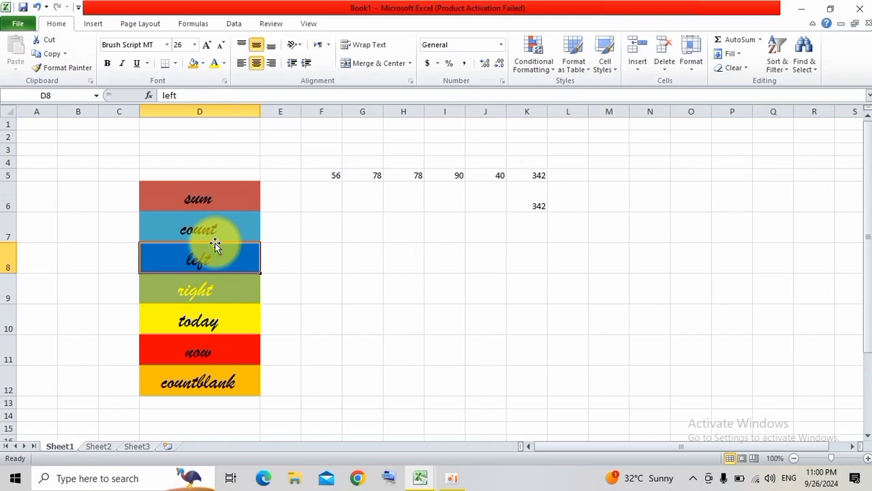
{"action": "left_click", "coordinate": [210, 232]}
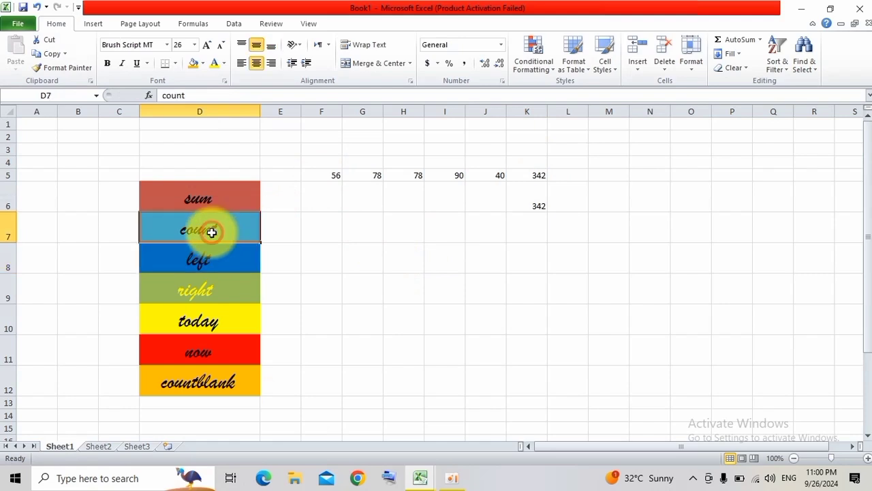
{"action": "left_click", "coordinate": [409, 240]}
{"action": "left_click", "coordinate": [439, 235]}
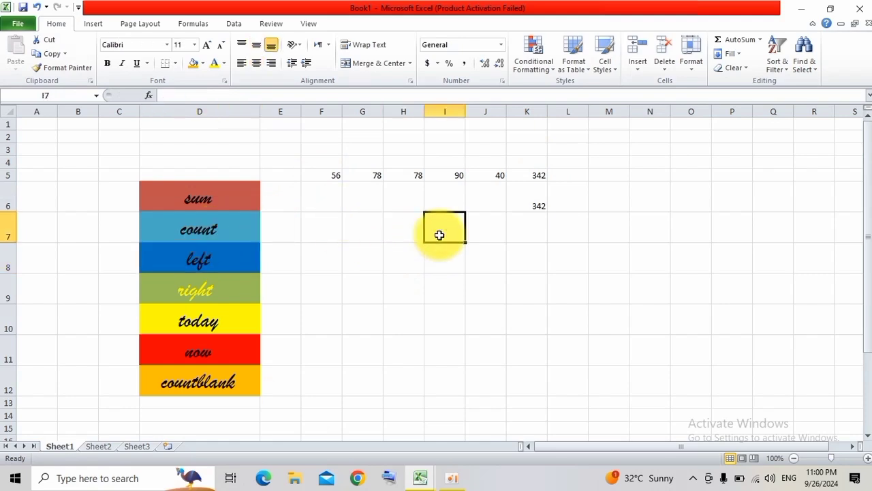
{"action": "type", "text": "="}
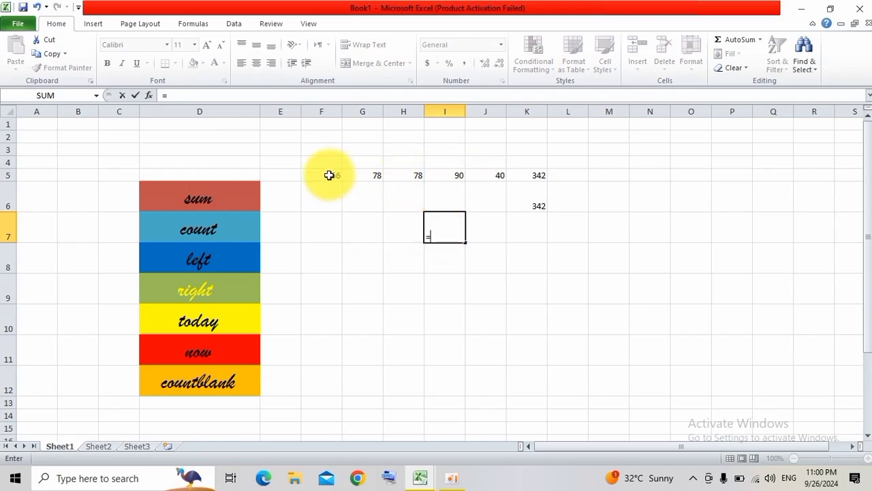
{"action": "type", "text": "count"}
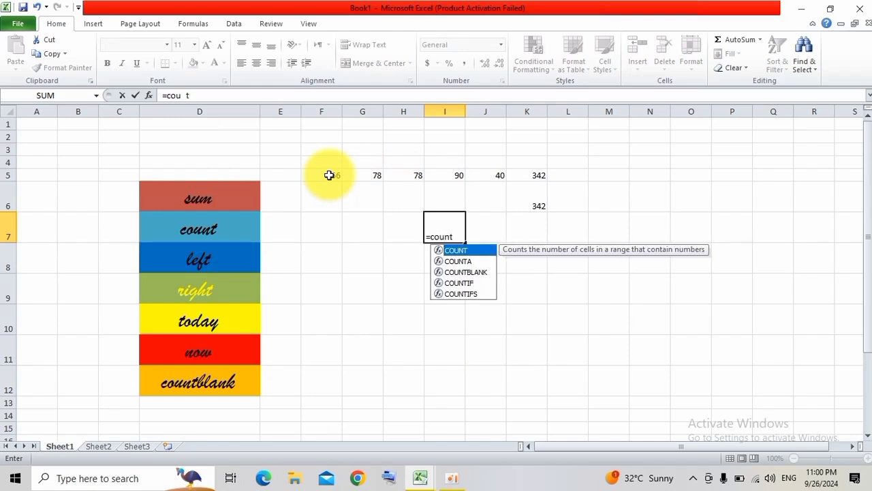
{"action": "type", "text": "("}
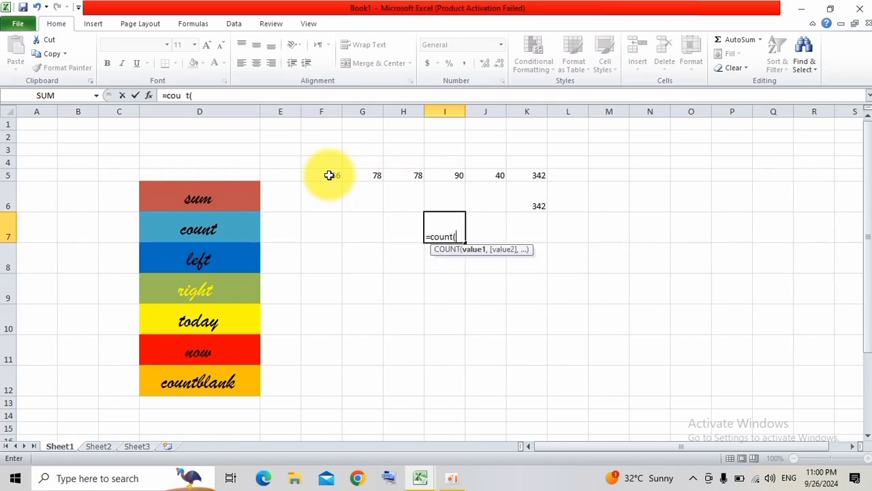
{"action": "left_click_drag", "start_coordinate": [331, 175], "coordinate": [484, 171]}
{"action": "type", "text": ")"}
{"action": "key", "text": "Return"}
{"action": "key", "text": "Up"}
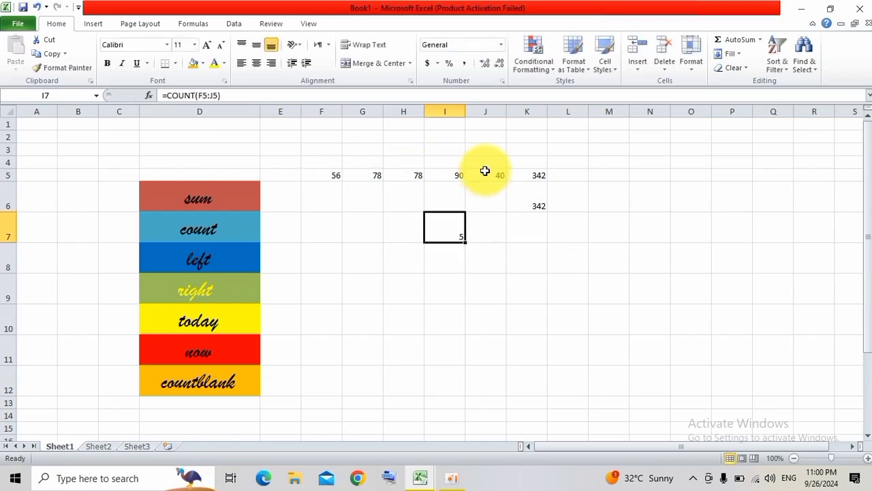
Clear the number in cell F5 to test the count formula.
{"action": "key", "text": "Up"}
{"action": "key", "text": "Up"}
{"action": "key", "text": "Up"}
{"action": "key", "text": "Down"}
{"action": "key", "text": "Left"}
{"action": "key", "text": "Left"}
{"action": "key", "text": "Left"}
{"action": "key", "text": "BackSpace"}
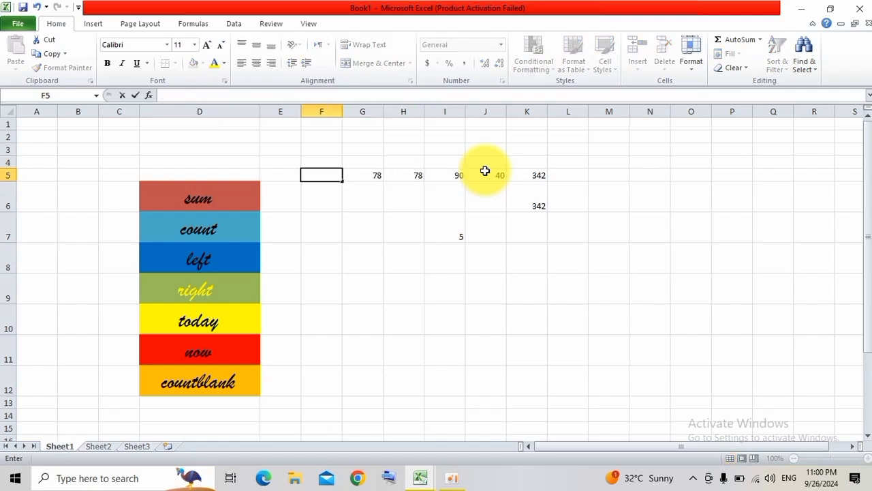
{"action": "key", "text": "Tab"}
Clear the number in cell J5.
{"action": "key", "text": "Right"}
{"action": "key", "text": "Right"}
{"action": "key", "text": "Right"}
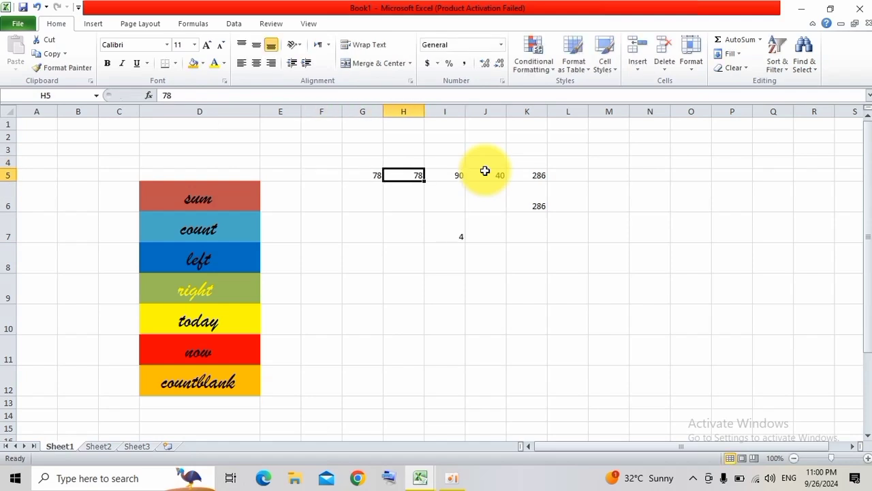
{"action": "key", "text": "BackSpace"}
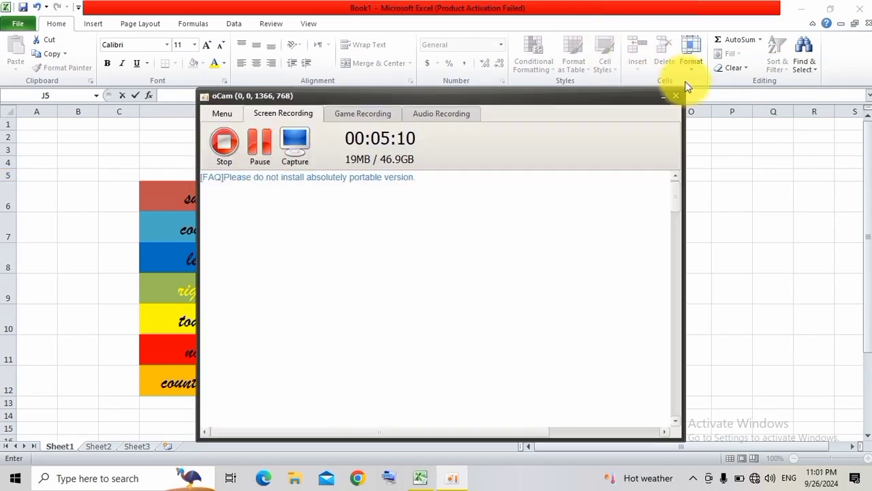
{"action": "left_click", "coordinate": [662, 96]}
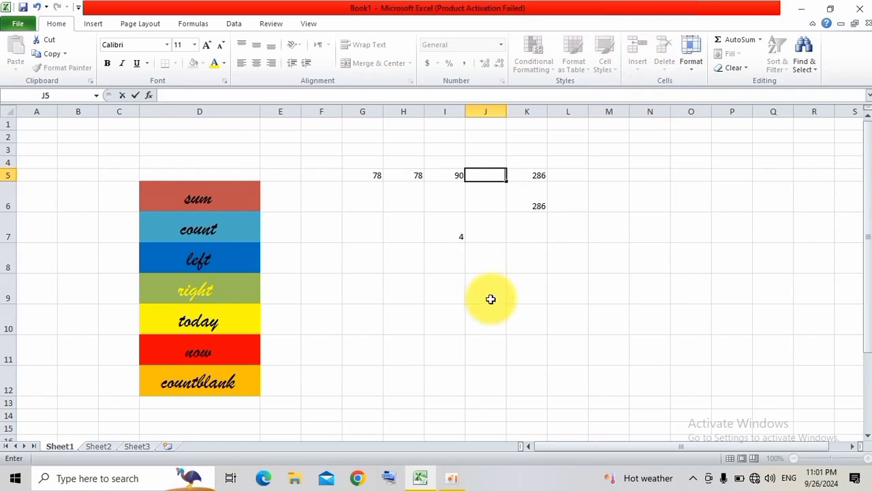
{"action": "left_click", "coordinate": [495, 236]}
Enter 67 in cell F5.
{"action": "left_click", "coordinate": [321, 173]}
{"action": "type", "text": "67"}
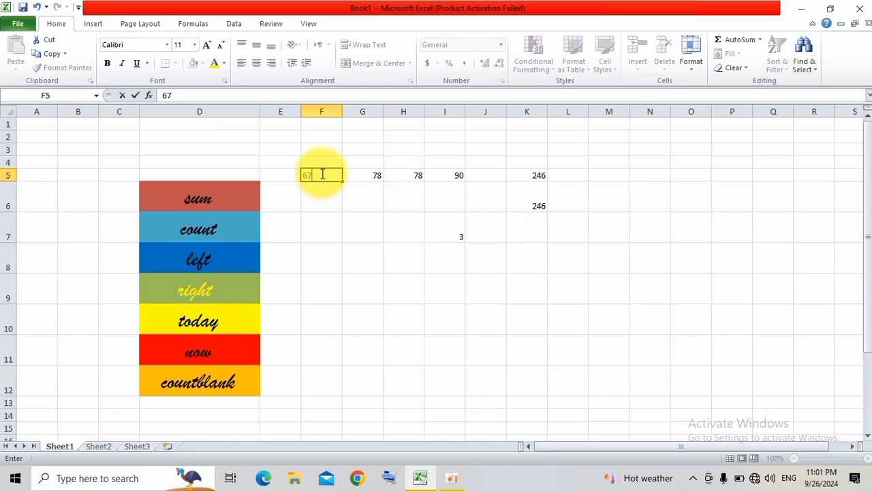
{"action": "key", "text": "Tab"}
{"action": "key", "text": "Tab"}
{"action": "key", "text": "Tab"}
{"action": "key", "text": "Tab"}
{"action": "key", "text": "Left"}
{"action": "key", "text": "Left"}
{"action": "key", "text": "Down"}
{"action": "key", "text": "Down"}
{"action": "key", "text": "Down"}
{"action": "key", "text": "Down"}
{"action": "key", "text": "Up"}
{"action": "key", "text": "Up"}
{"action": "key", "text": "Up"}
Enter a sample first name in cell J8 and widen column J.
{"action": "key", "text": "Right"}
{"action": "key", "text": "Down"}
{"action": "key", "text": "Down"}
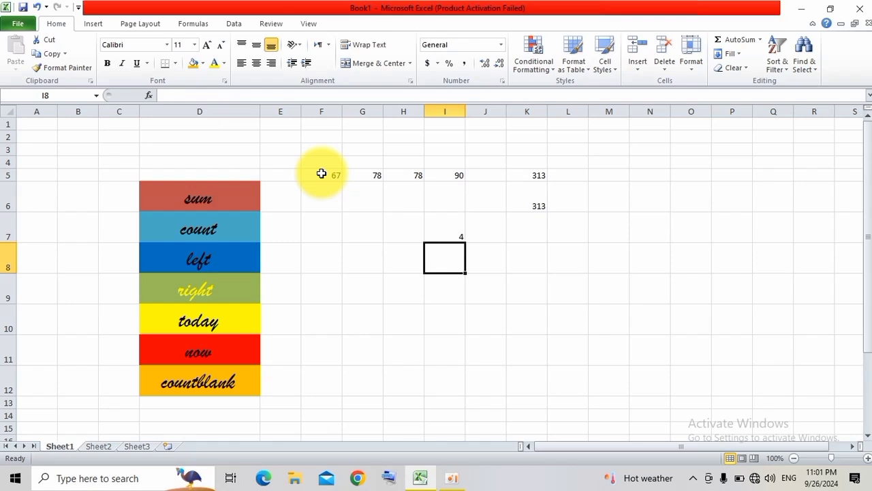
{"action": "key", "text": "Right"}
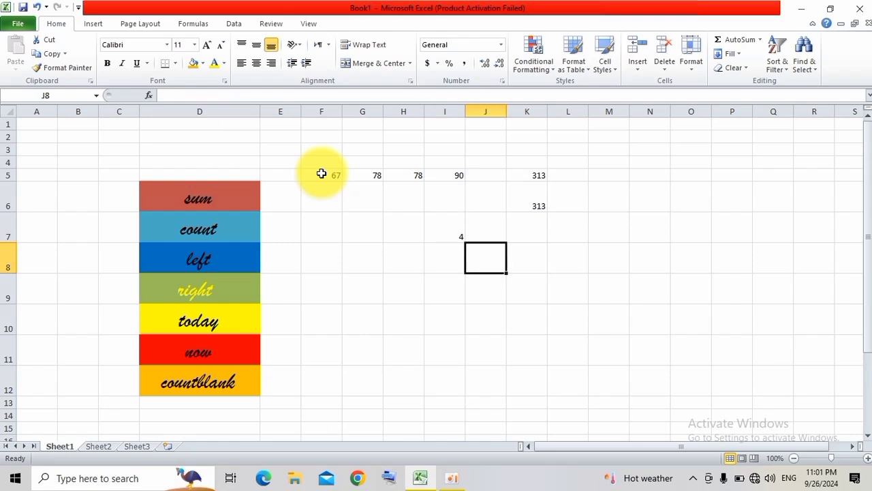
{"action": "type", "text": "javed"}
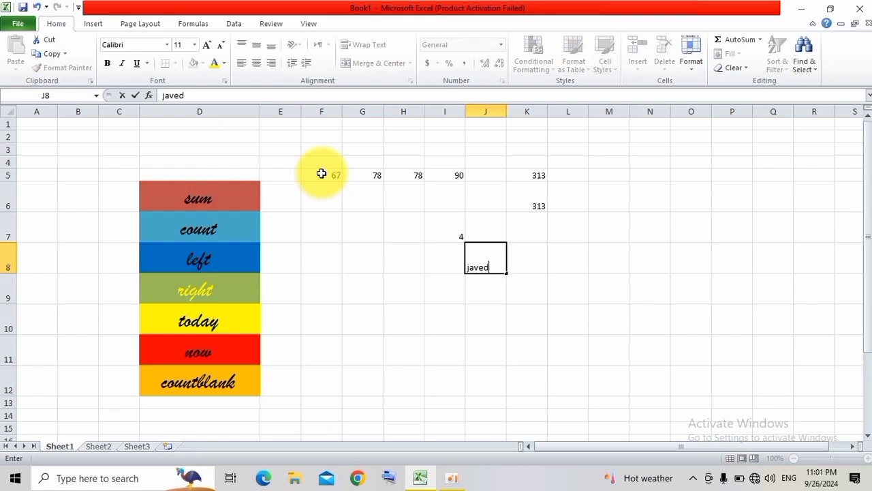
{"action": "key", "text": "Right"}
{"action": "key", "text": "Down"}
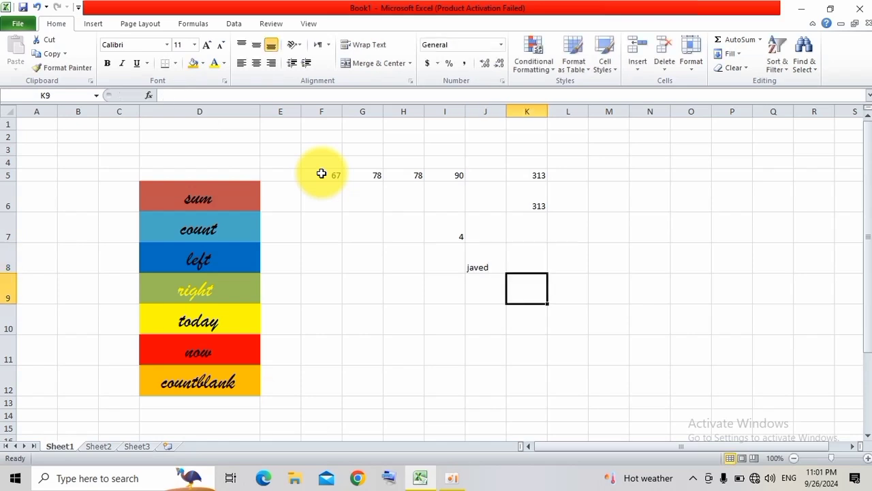
{"action": "key", "text": "Left"}
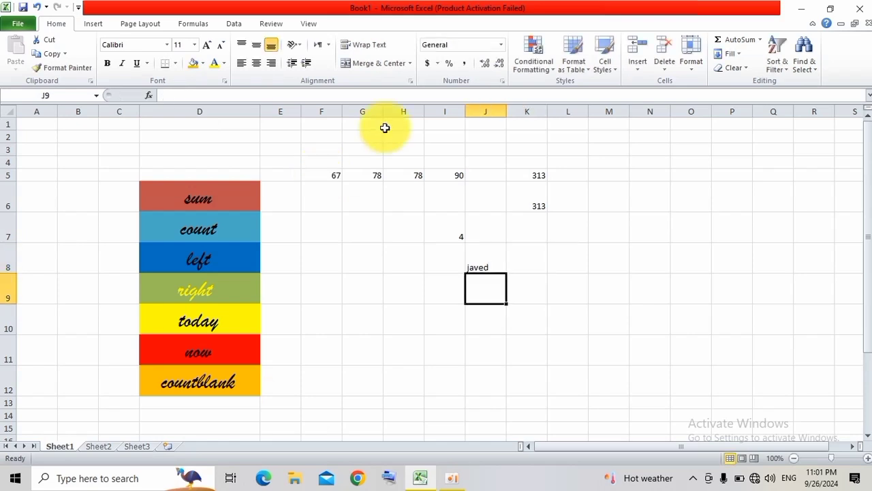
{"action": "left_click_drag", "start_coordinate": [502, 112], "coordinate": [564, 111]}
Enter a LEFT formula in cell J9 that extracts the first 2 characters of the text in J8.
{"action": "type", "text": "="}
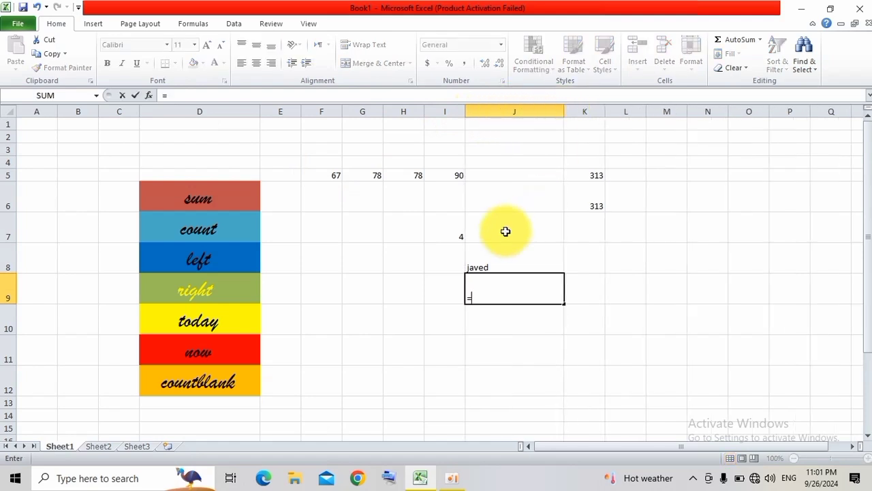
{"action": "type", "text": "c"}
{"action": "key", "text": "BackSpace"}
{"action": "type", "text": "l"}
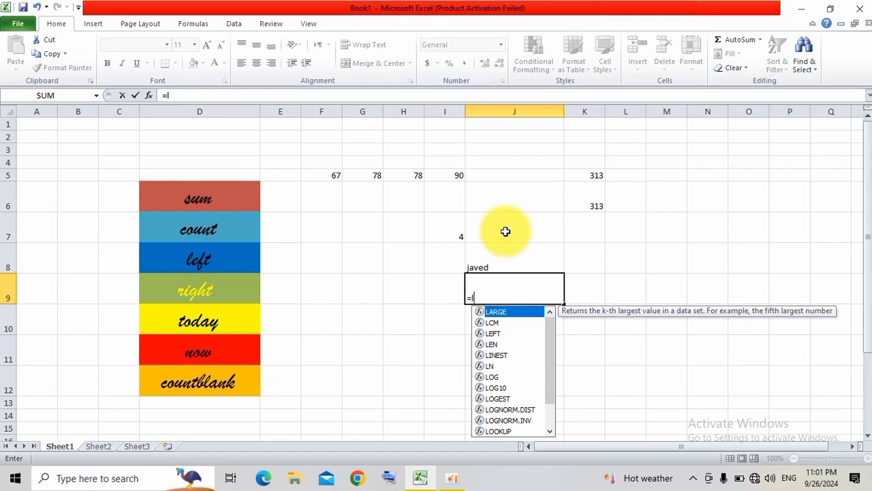
{"action": "key", "text": "Down"}
{"action": "key", "text": "Down"}
{"action": "key", "text": "Tab"}
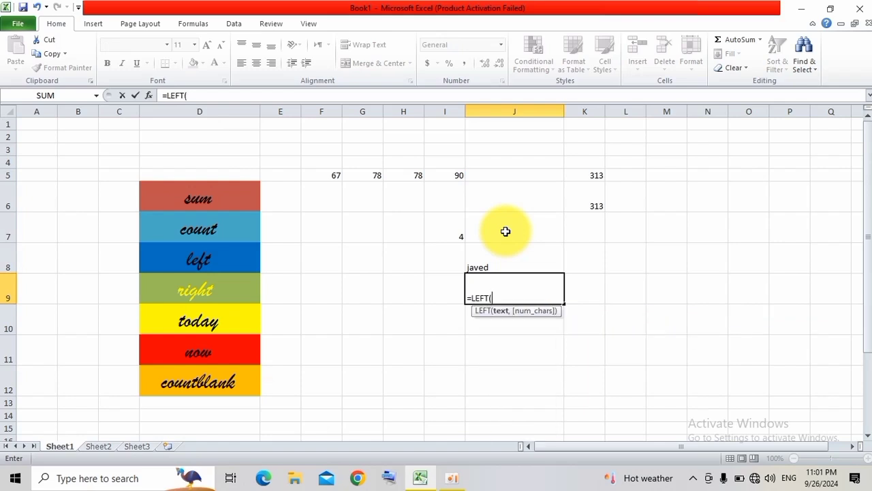
{"action": "left_click", "coordinate": [496, 265]}
{"action": "type", "text": ","}
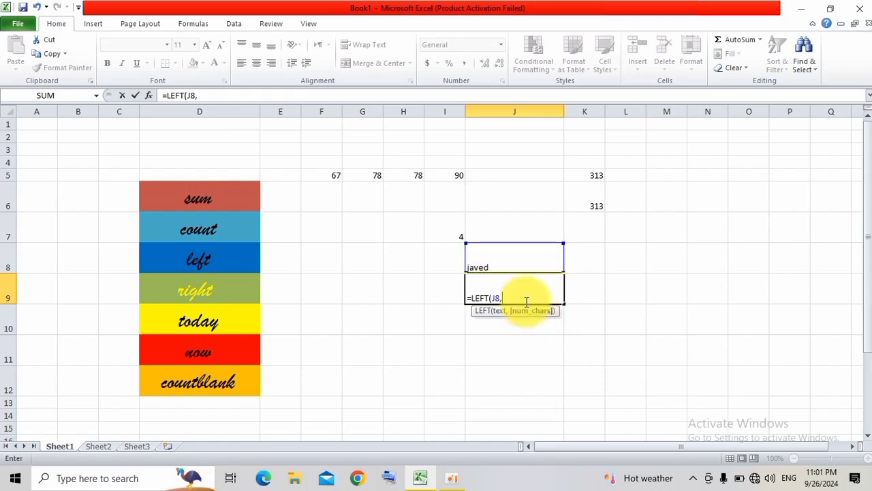
{"action": "type", "text": "4"}
{"action": "key", "text": "BackSpace"}
{"action": "type", "text": "2"}
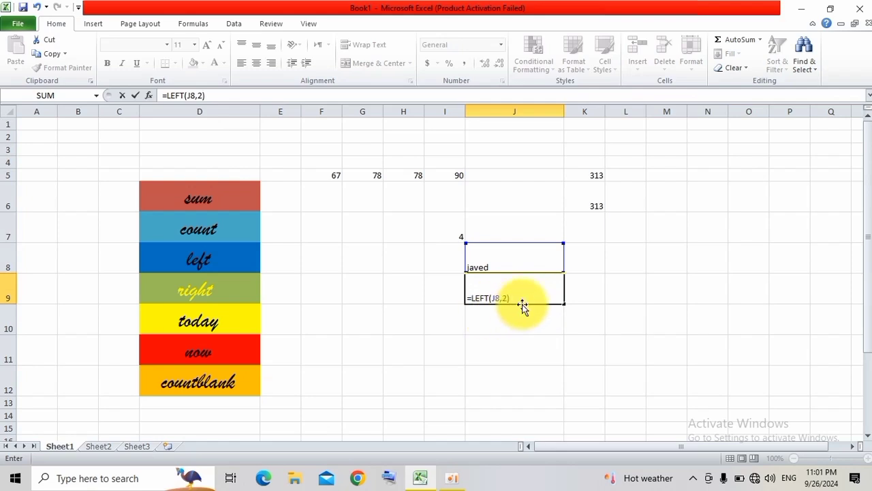
{"action": "key", "text": "Return"}
{"action": "left_click", "coordinate": [509, 289]}
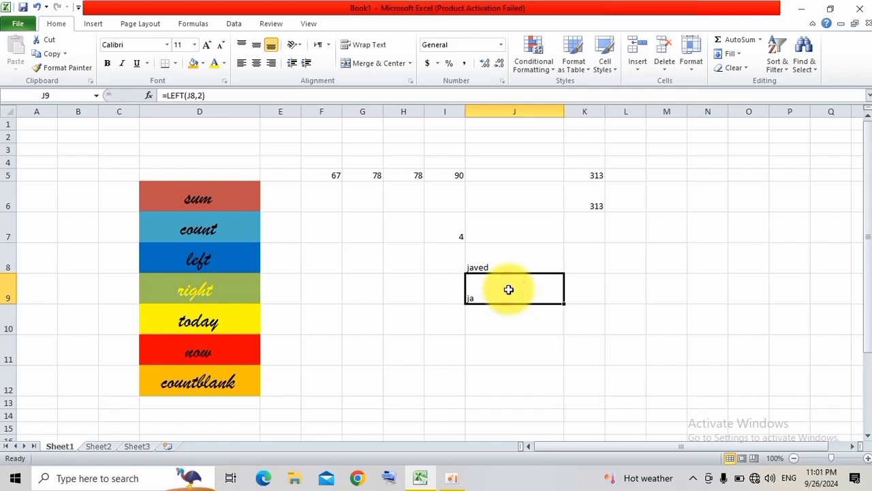
Enter a RIGHT formula in cell J10 that extracts the last 3 characters of the text in J8.
{"action": "left_click", "coordinate": [495, 327]}
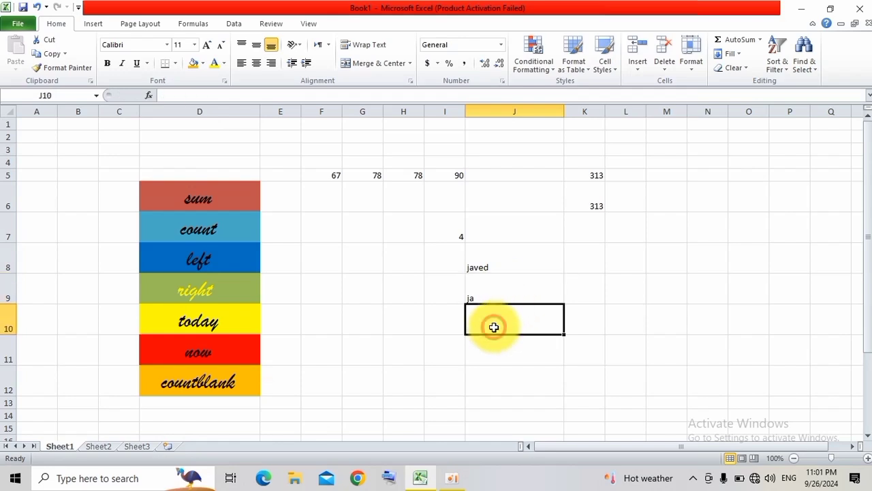
{"action": "type", "text": "="}
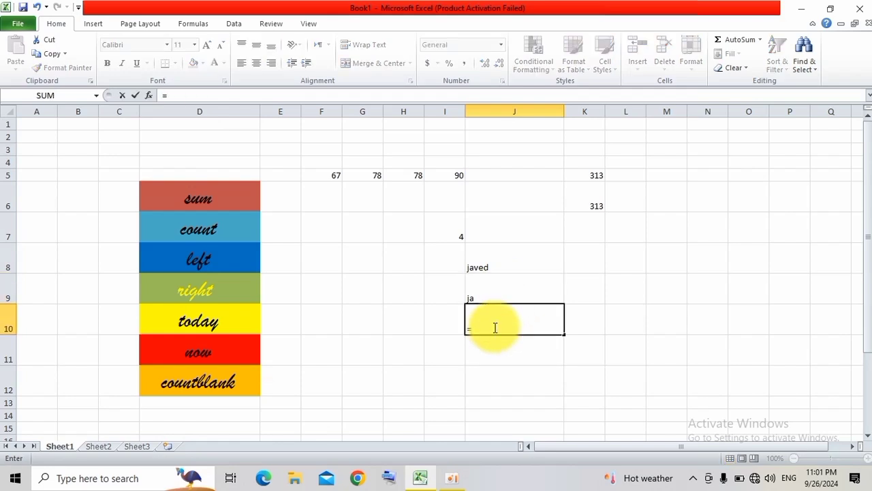
{"action": "type", "text": "r"}
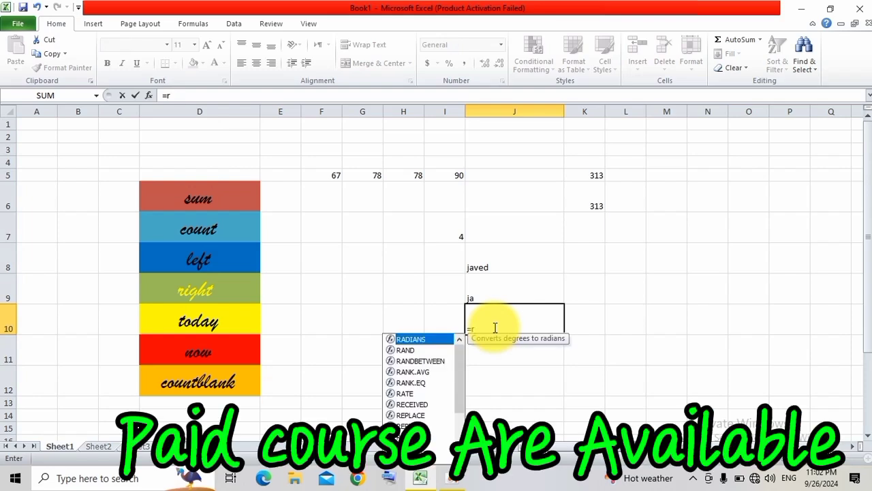
{"action": "key", "text": "Down"}
{"action": "key", "text": "Down"}
{"action": "key", "text": "Down"}
{"action": "key", "text": "Down"}
{"action": "key", "text": "Down"}
{"action": "key", "text": "Down"}
{"action": "key", "text": "Down"}
{"action": "key", "text": "Down"}
{"action": "key", "text": "Down"}
{"action": "key", "text": "Down"}
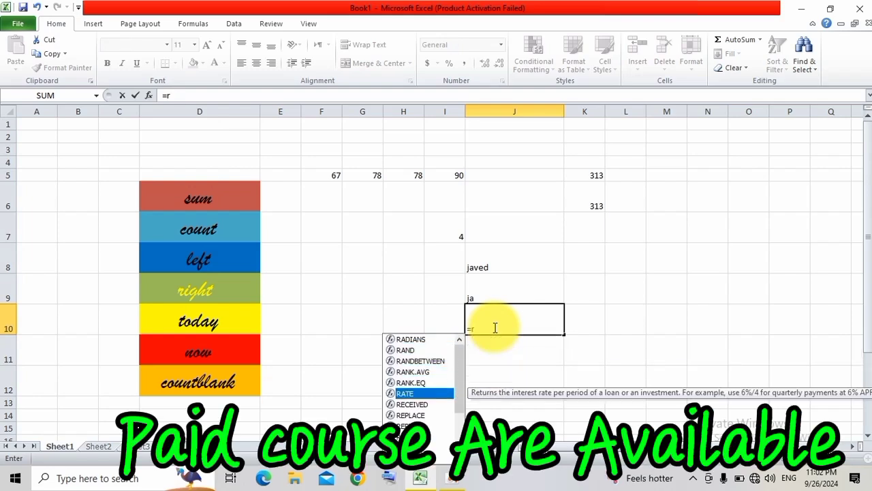
{"action": "key", "text": "Up"}
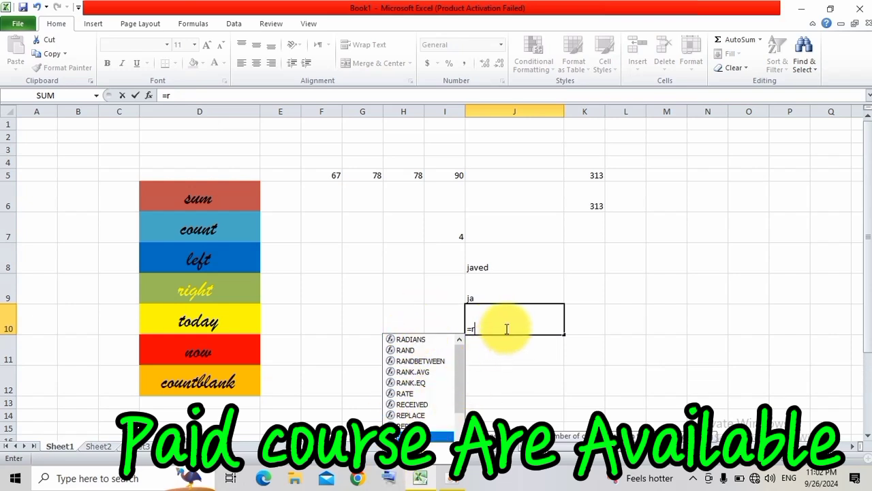
{"action": "key", "text": "Tab"}
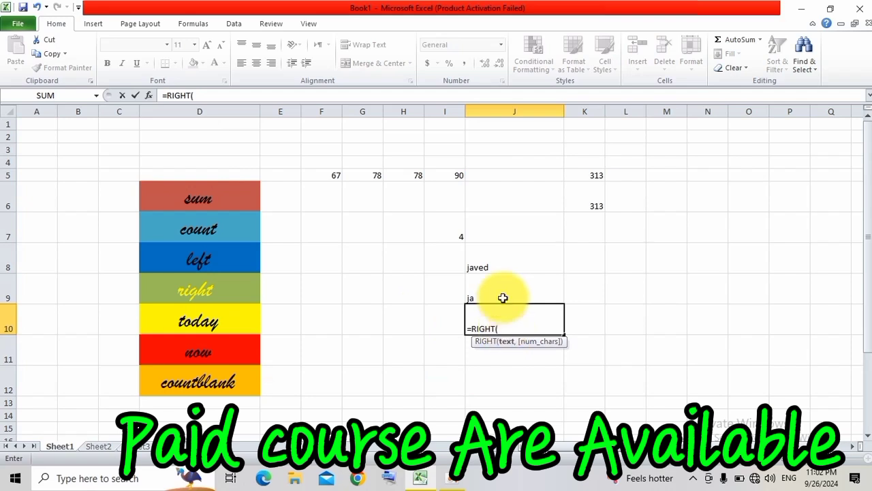
{"action": "left_click", "coordinate": [501, 262]}
{"action": "type", "text": ","}
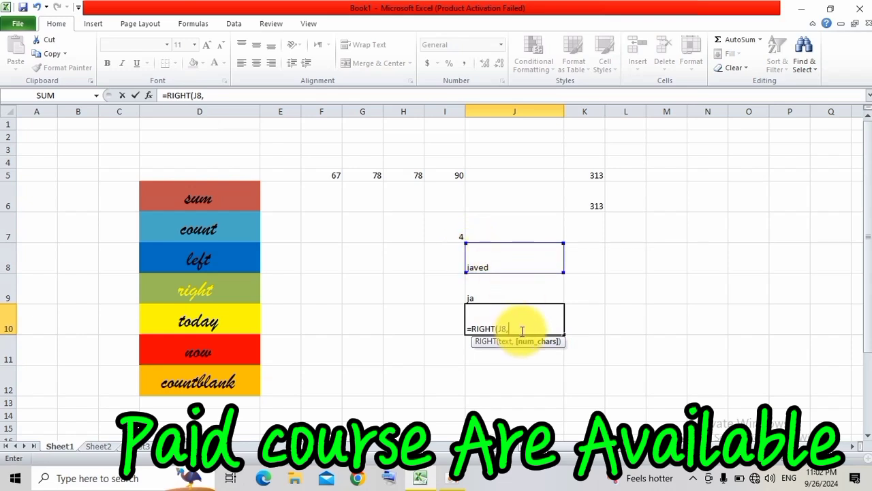
{"action": "key", "text": "F1"}
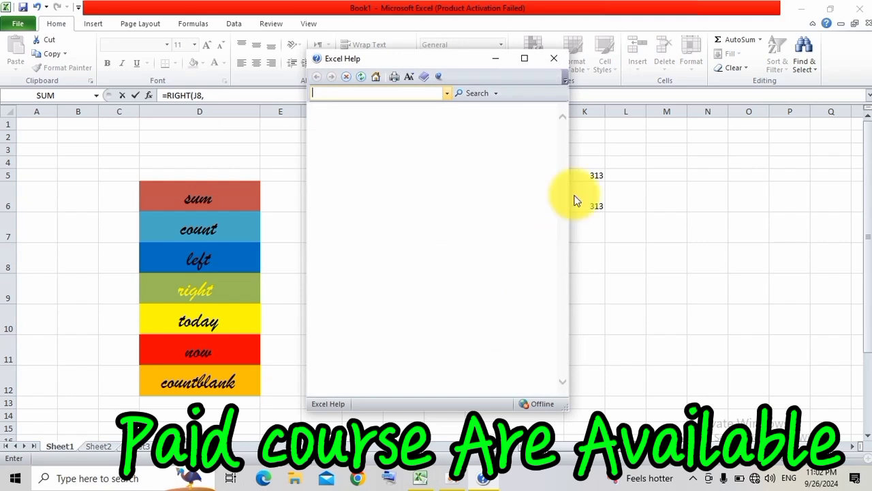
{"action": "left_click", "coordinate": [548, 54]}
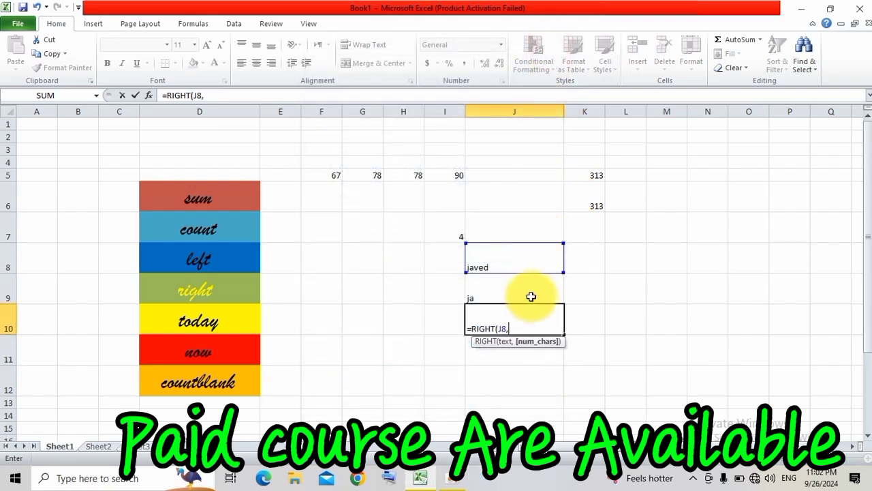
{"action": "type", "text": "3)"}
{"action": "key", "text": "Return"}
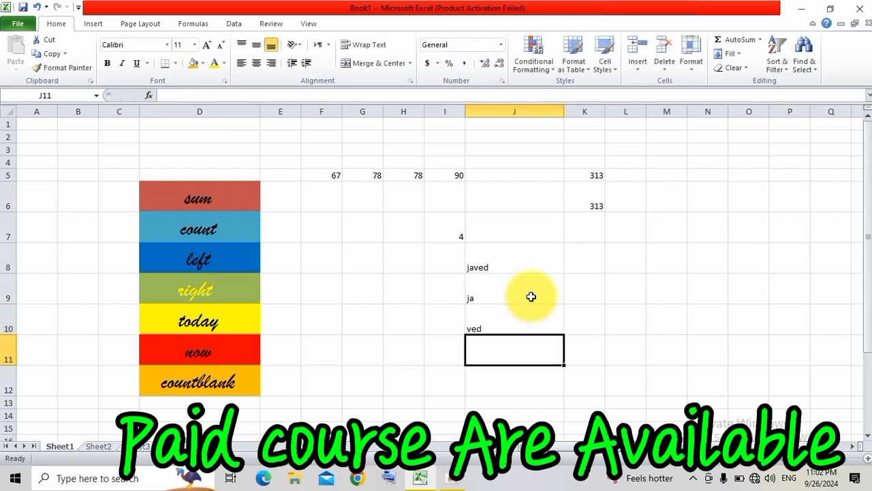
{"action": "left_click", "coordinate": [499, 298]}
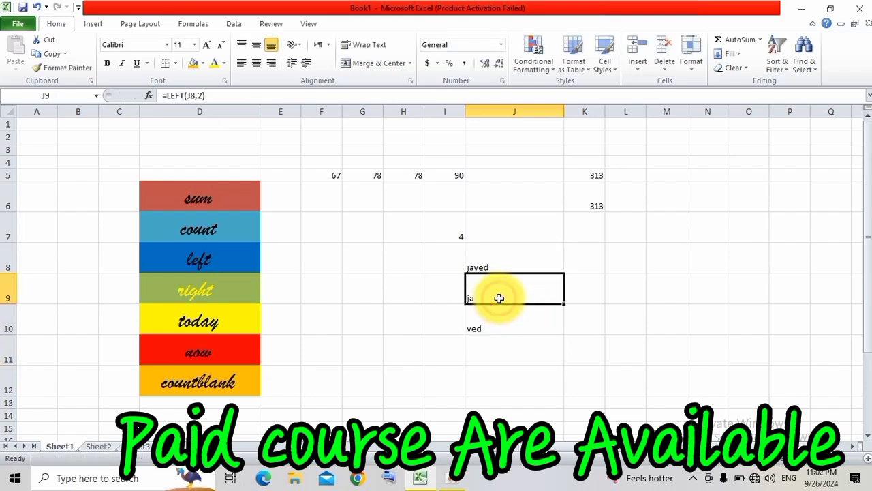
{"action": "left_click", "coordinate": [485, 316]}
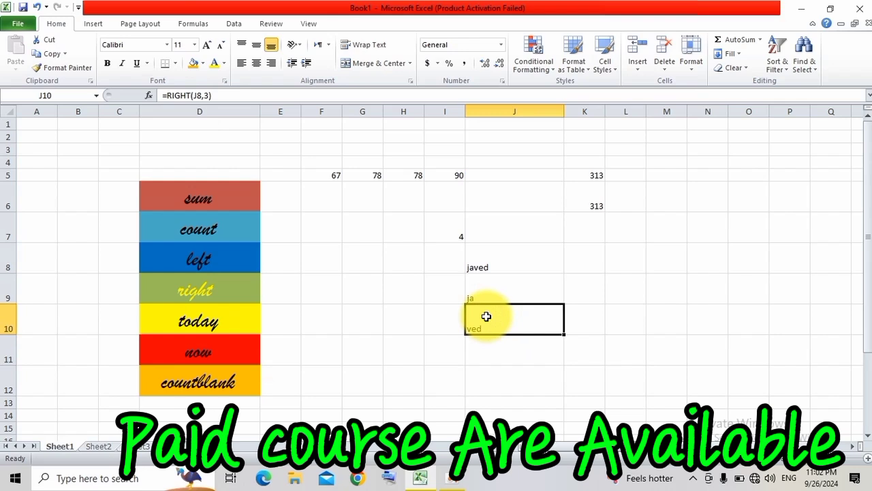
Enter the formula =today() in cell J11 to demonstrate the current date.
{"action": "left_click", "coordinate": [212, 321]}
{"action": "left_click", "coordinate": [377, 376]}
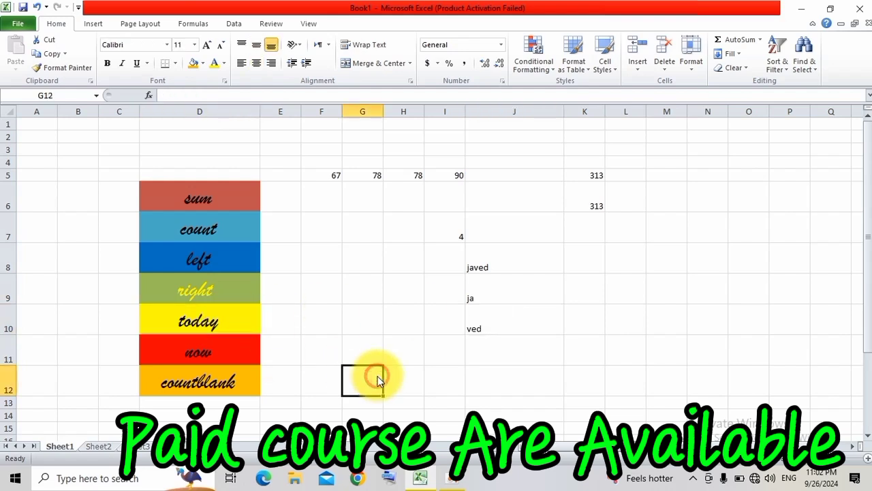
{"action": "left_click", "coordinate": [494, 368]}
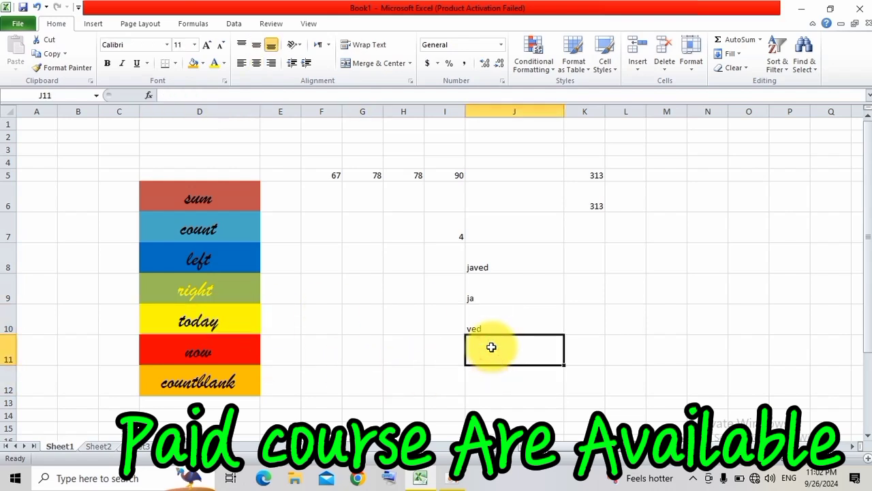
{"action": "type", "text": "=to"}
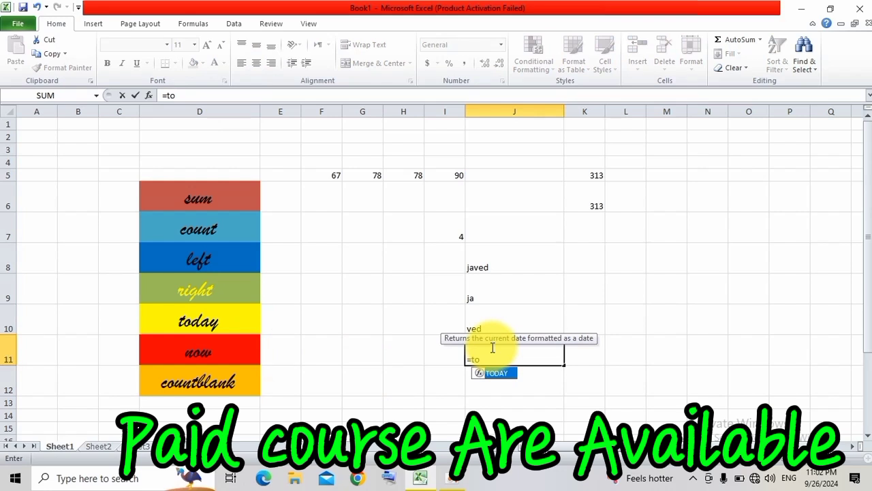
{"action": "type", "text": "day("}
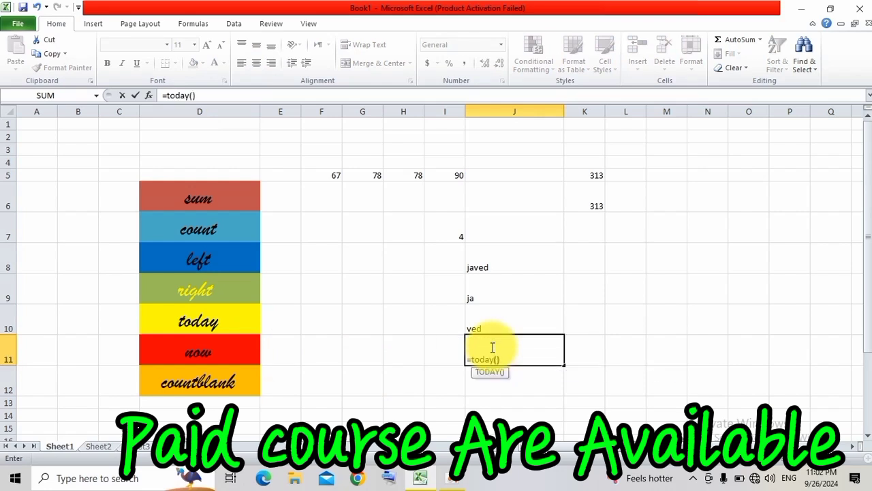
{"action": "key", "text": "Return"}
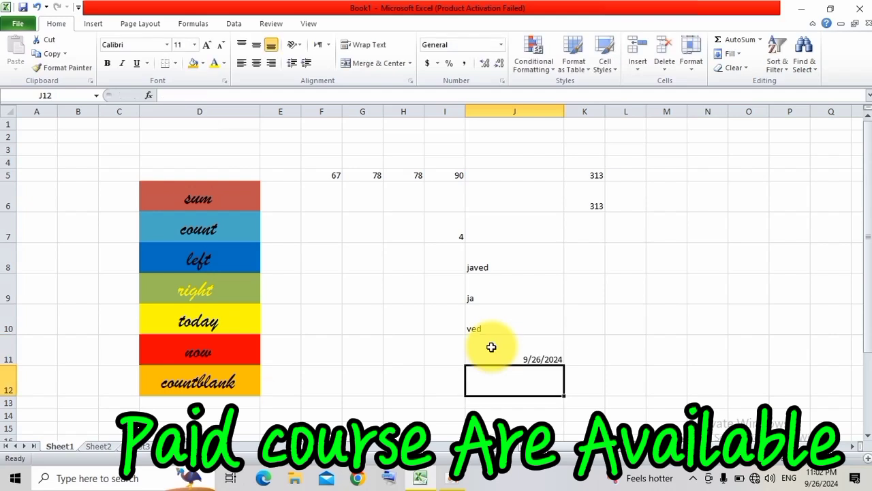
Enter the formula =now() in cell J12 to demonstrate the current date and time.
{"action": "type", "text": "="}
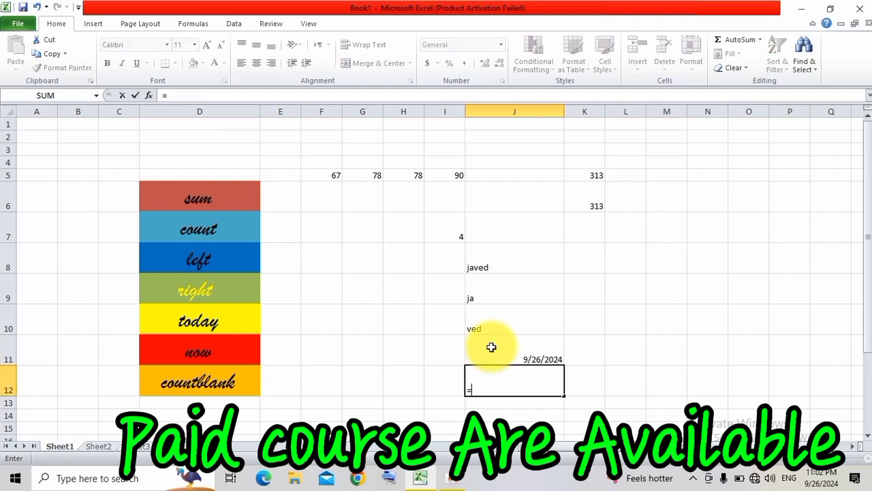
{"action": "type", "text": "now"}
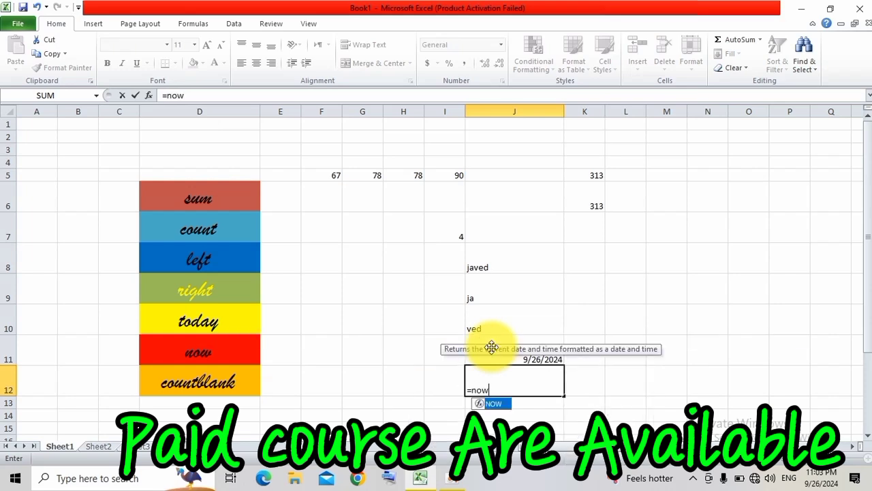
{"action": "type", "text": "("}
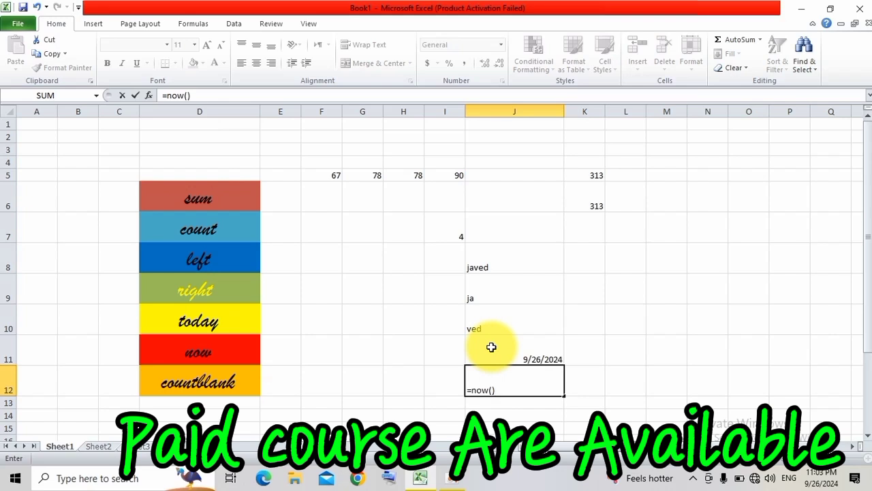
{"action": "key", "text": "Return"}
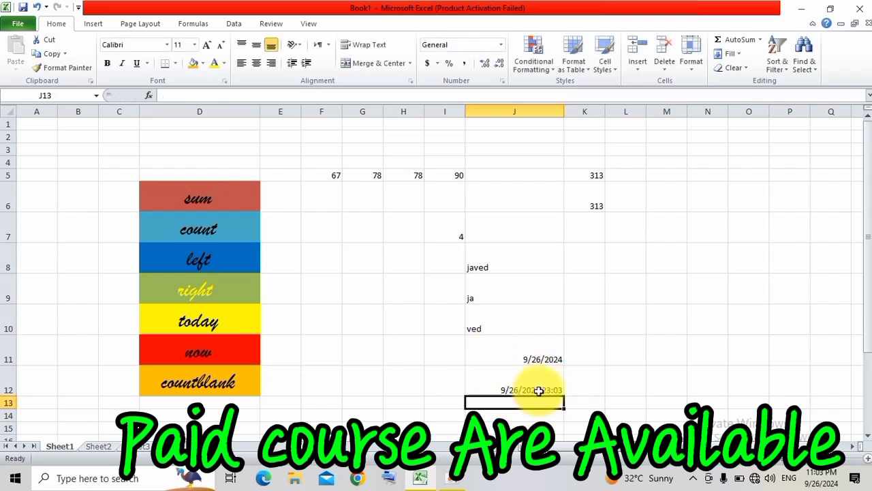
Enter a COUNTBLANK formula in cell J7 that counts the empty cells in the range F5:K5.
{"action": "left_click", "coordinate": [228, 385]}
{"action": "left_click", "coordinate": [551, 233]}
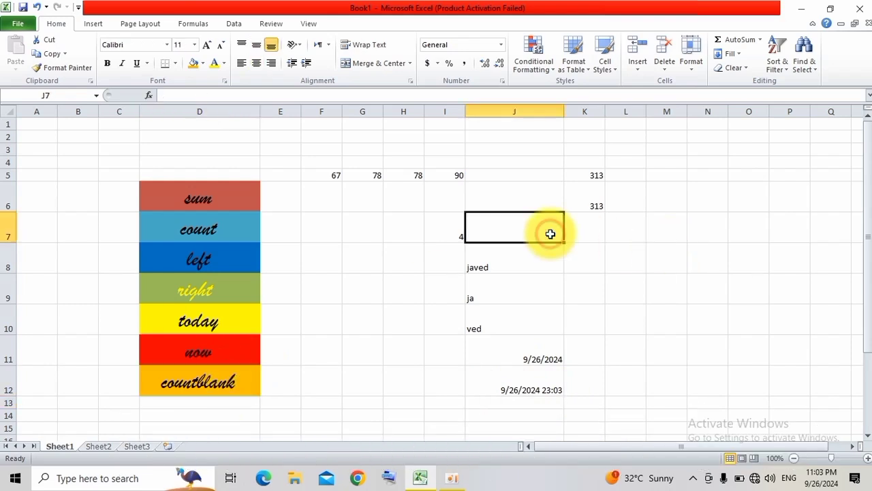
{"action": "left_click", "coordinate": [638, 260]}
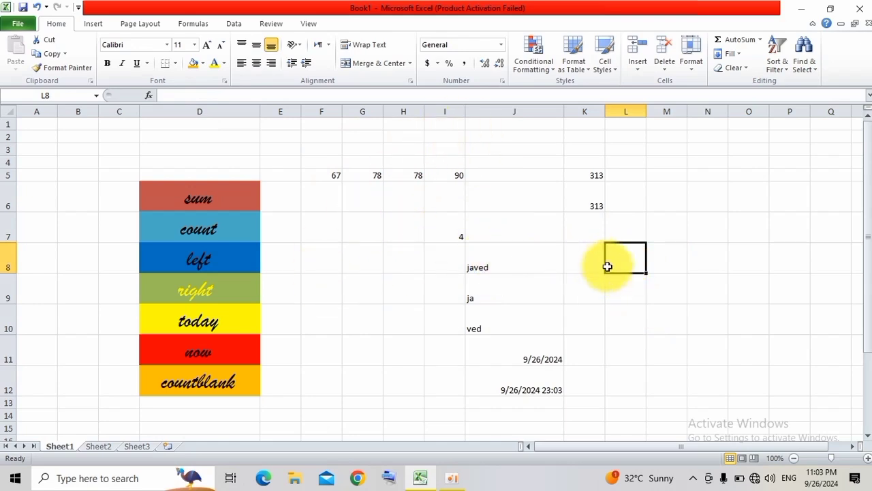
{"action": "left_click", "coordinate": [506, 233]}
{"action": "type", "text": "=count"}
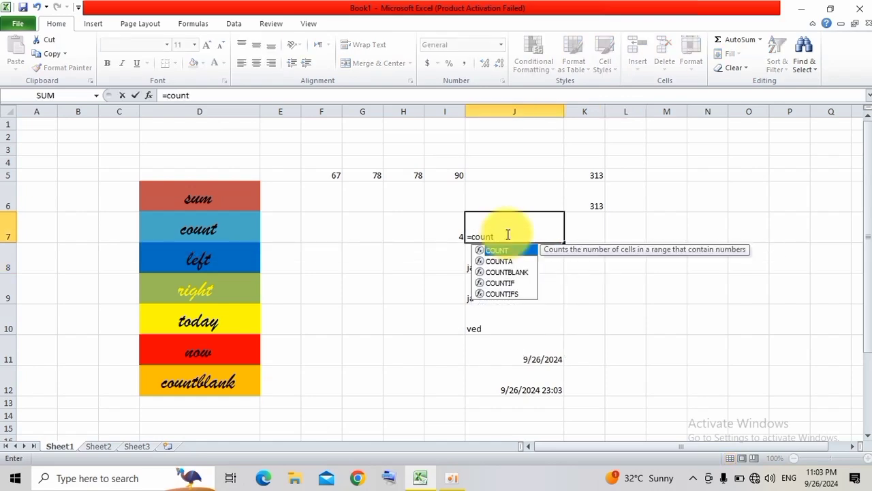
{"action": "key", "text": "Down"}
{"action": "key", "text": "Down"}
{"action": "key", "text": "Tab"}
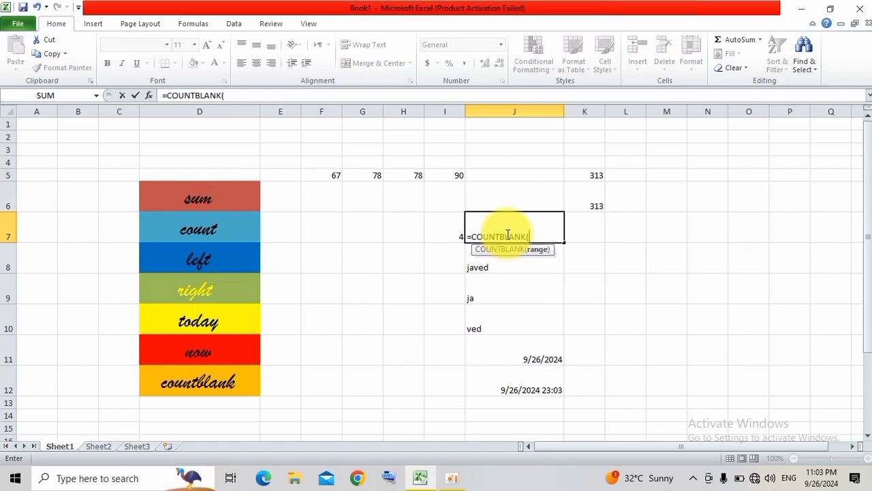
{"action": "left_click_drag", "start_coordinate": [317, 175], "coordinate": [585, 174]}
{"action": "type", "text": ")"}
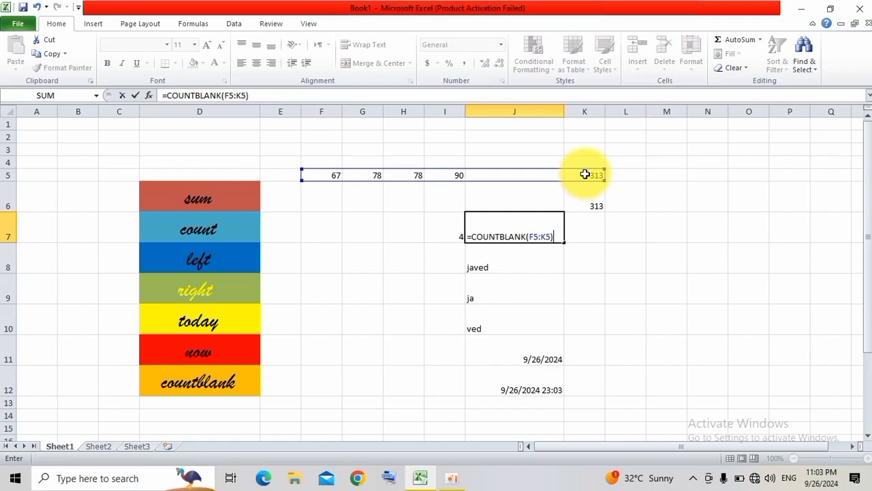
{"action": "key", "text": "Return"}
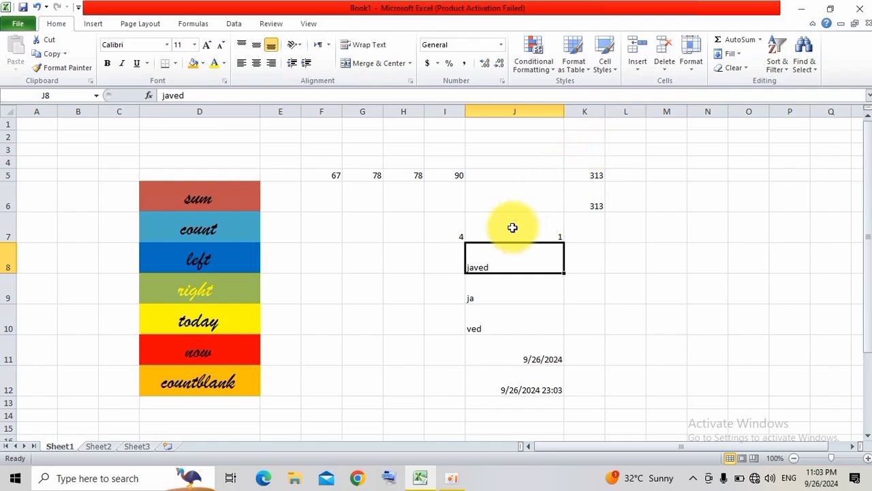
{"action": "left_click", "coordinate": [459, 225]}
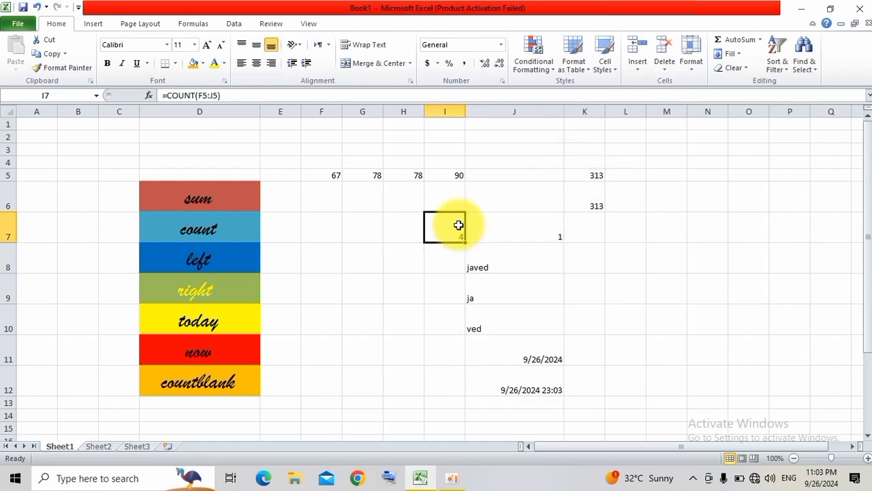
{"action": "left_click", "coordinate": [540, 228]}
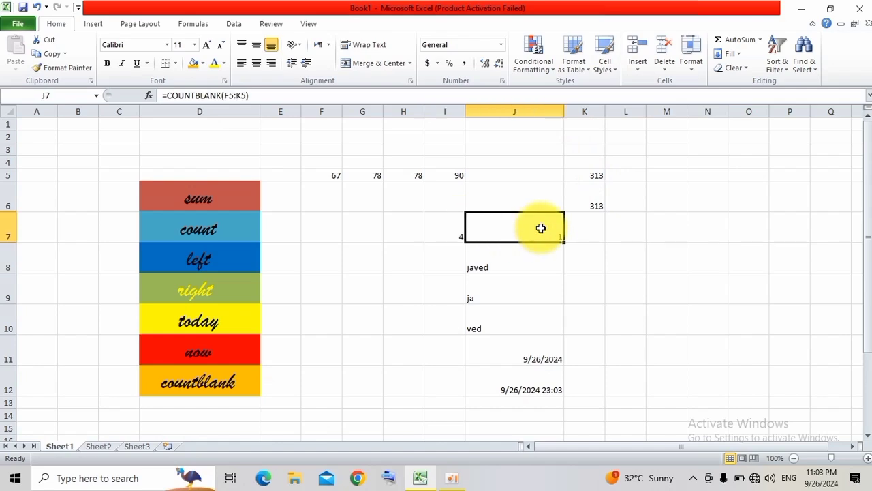
Clear the values in cells F5, H5 and I5 to test the COUNTBLANK formula in J7.
{"action": "left_click", "coordinate": [331, 175]}
{"action": "key", "text": "BackSpace"}
{"action": "key", "text": "Tab"}
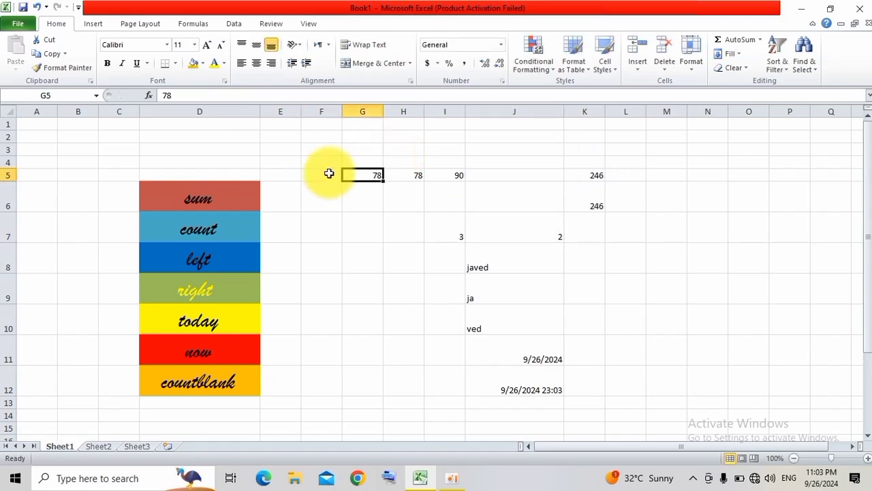
{"action": "key", "text": "Tab"}
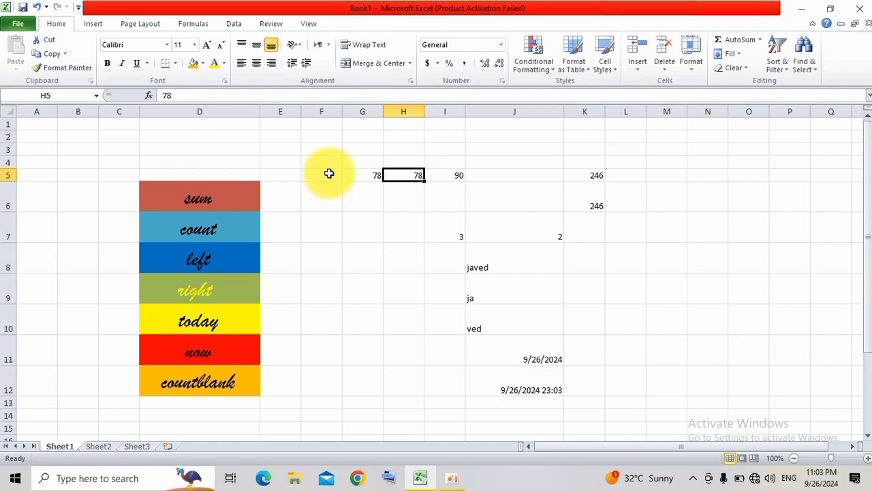
{"action": "key", "text": "BackSpace"}
{"action": "key", "text": "Tab"}
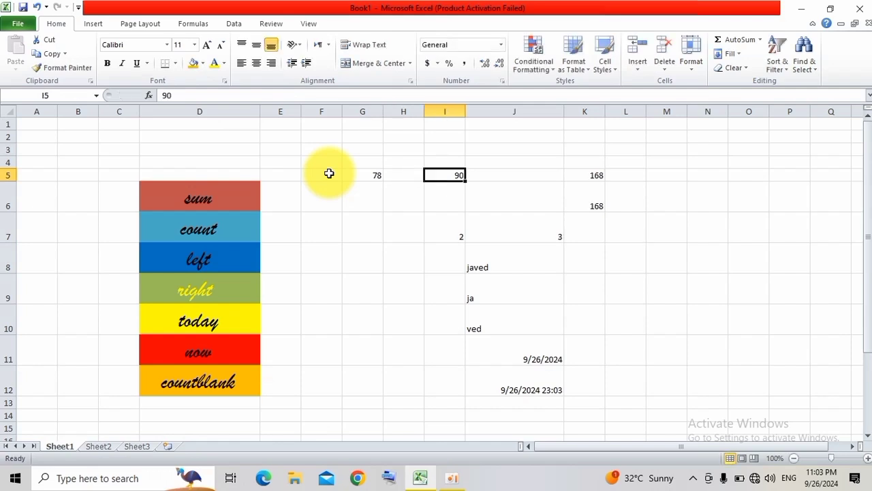
{"action": "key", "text": "BackSpace"}
{"action": "key", "text": "Tab"}
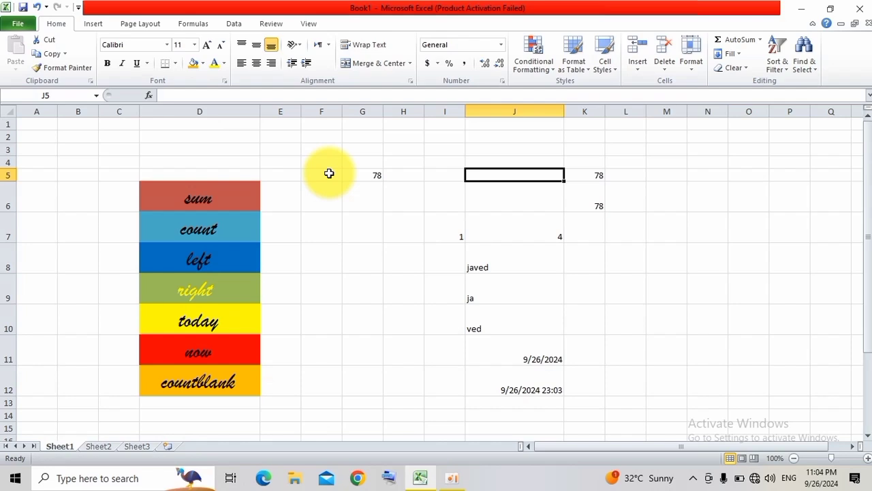
{"action": "key", "text": "Down"}
{"action": "key", "text": "Down"}
{"action": "key", "text": "Down"}
{"action": "key", "text": "Down"}
{"action": "key", "text": "Down"}
{"action": "key", "text": "Down"}
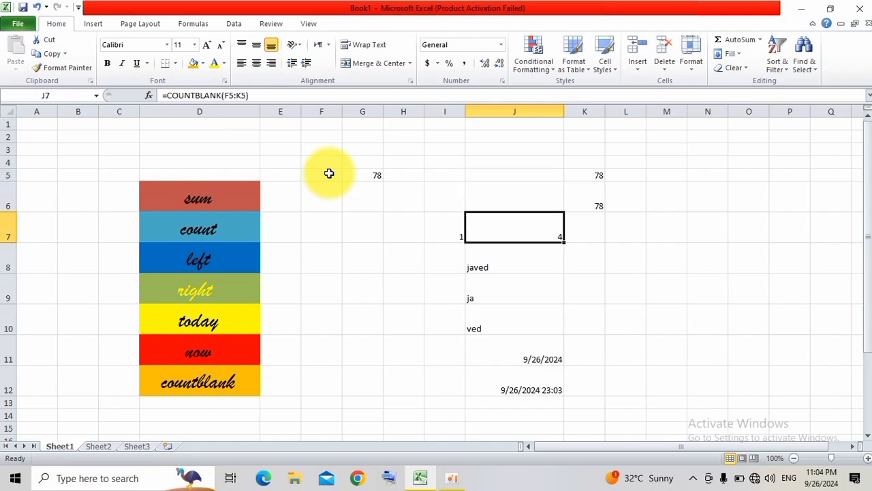
Enter the formula name len in cell D13, below countblank in the list.
{"action": "key", "text": "Left"}
{"action": "key", "text": "Left"}
{"action": "key", "text": "Left"}
{"action": "key", "text": "Left"}
{"action": "key", "text": "Left"}
{"action": "key", "text": "Left"}
{"action": "key", "text": "Left"}
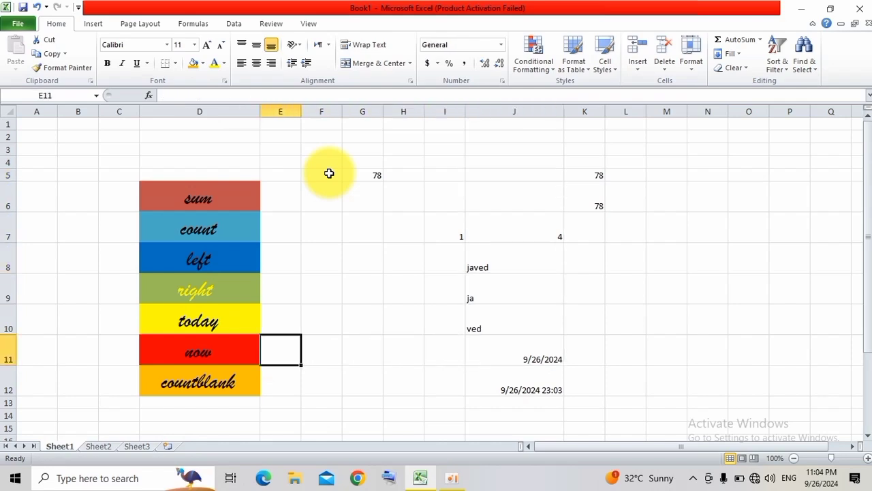
{"action": "key", "text": "Down"}
{"action": "key", "text": "Down"}
{"action": "key", "text": "Right"}
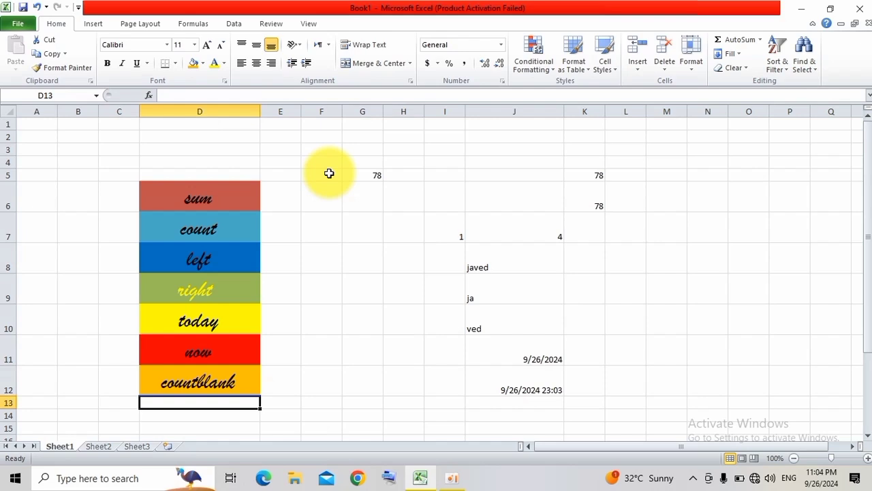
{"action": "type", "text": "len"}
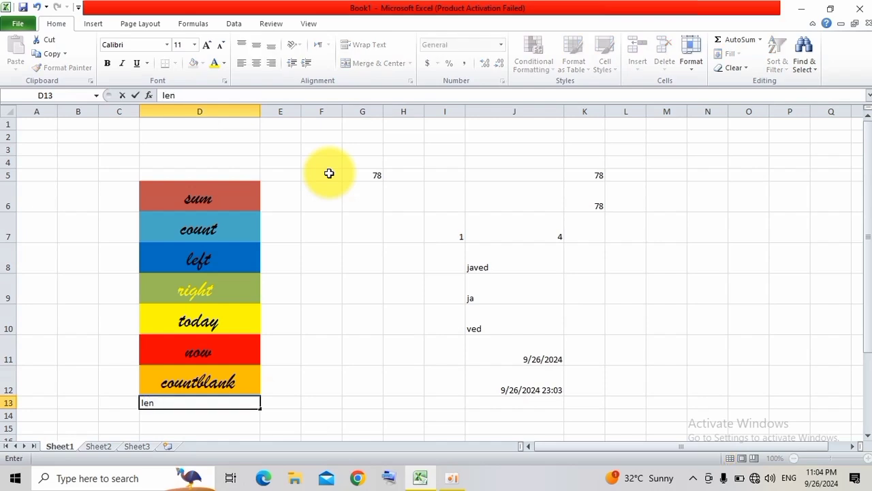
{"action": "left_click", "coordinate": [477, 325]}
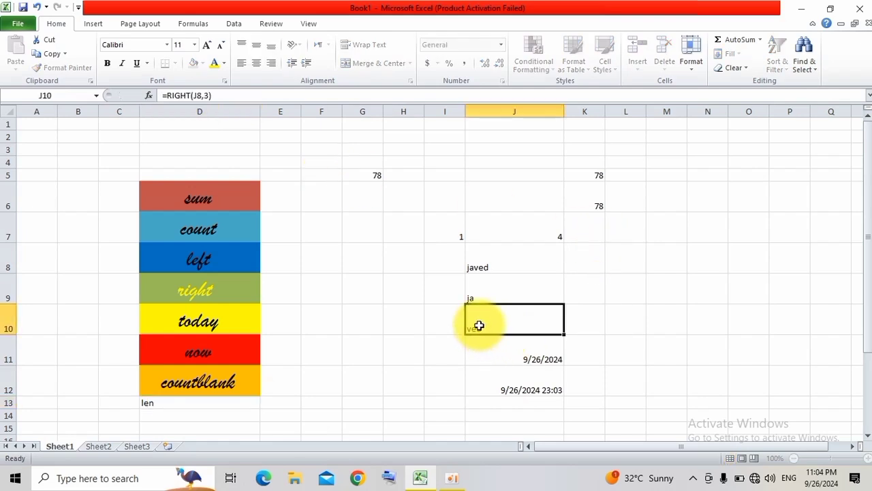
Increase the font size of the len entry in D13 to 18.
{"action": "left_click", "coordinate": [208, 402]}
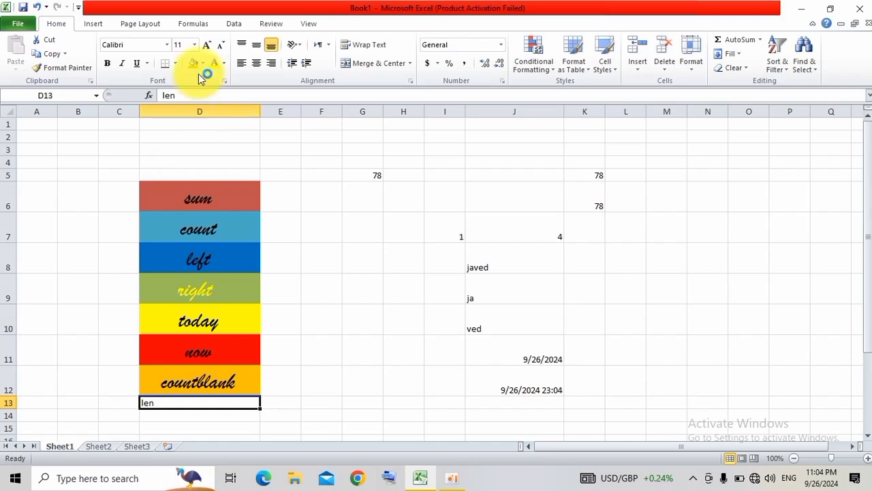
{"action": "left_click", "coordinate": [204, 45]}
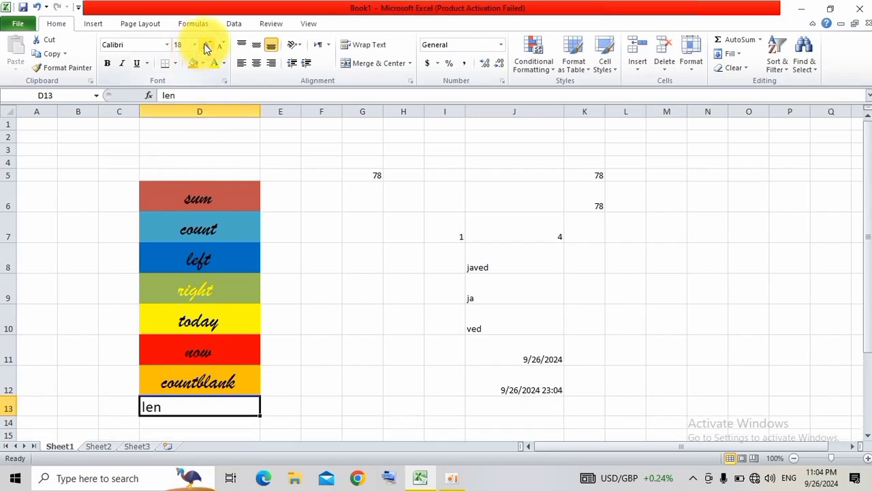
{"action": "left_click", "coordinate": [347, 203]}
Copy the formatting of the sum cell D6 onto the len cell D13 and change its fill to orange.
{"action": "left_click", "coordinate": [188, 200]}
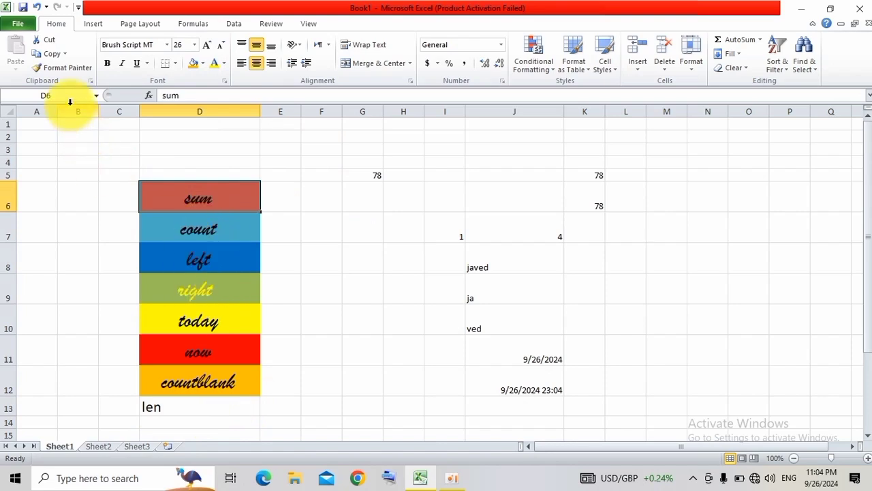
{"action": "left_click", "coordinate": [70, 68]}
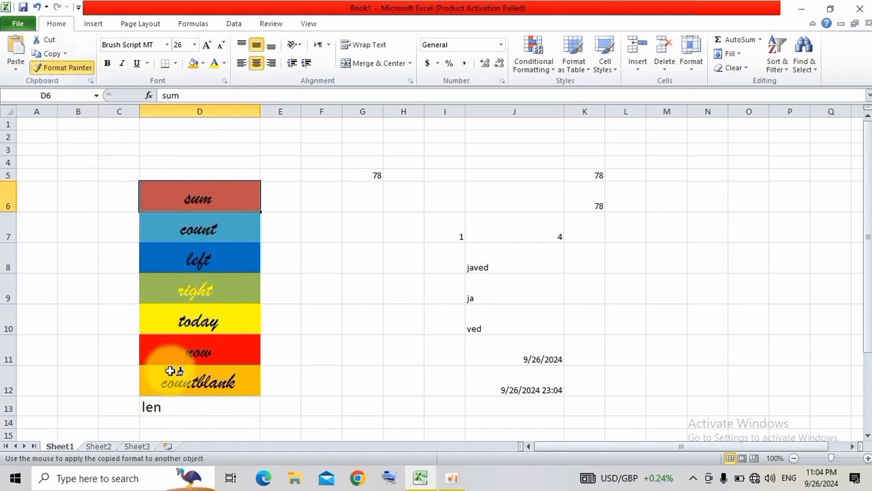
{"action": "left_click", "coordinate": [168, 405]}
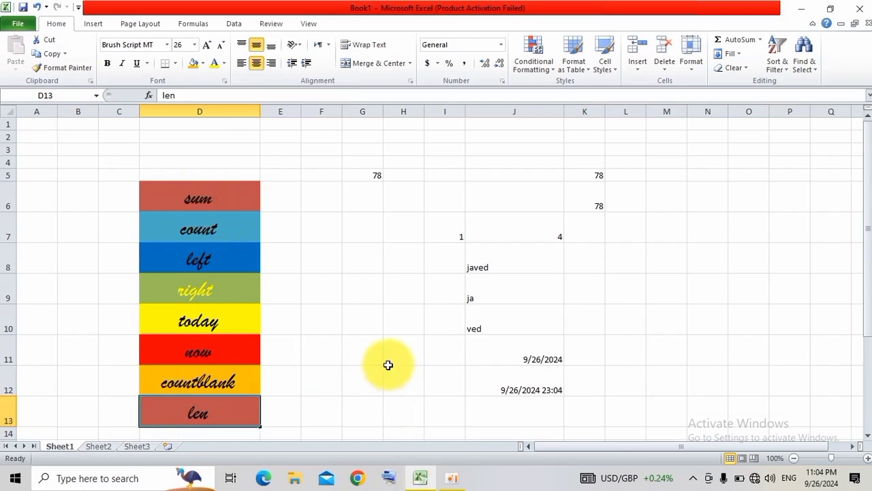
{"action": "left_click", "coordinate": [203, 63]}
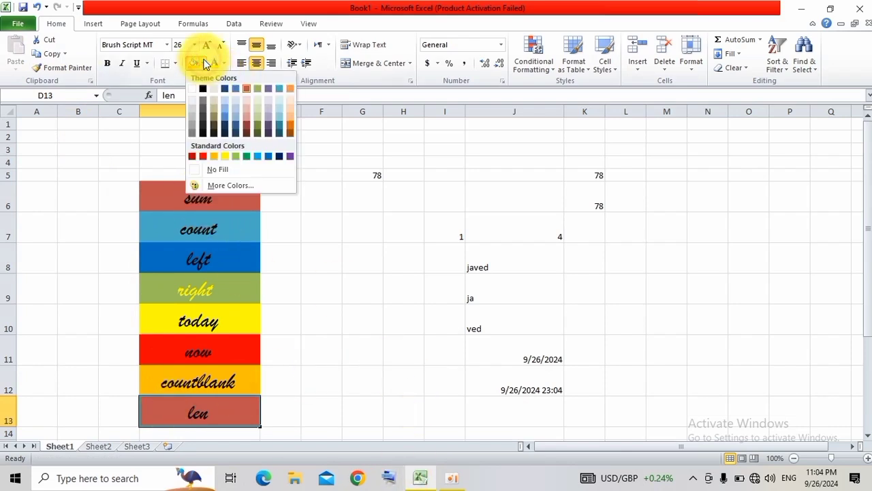
{"action": "left_click", "coordinate": [291, 91]}
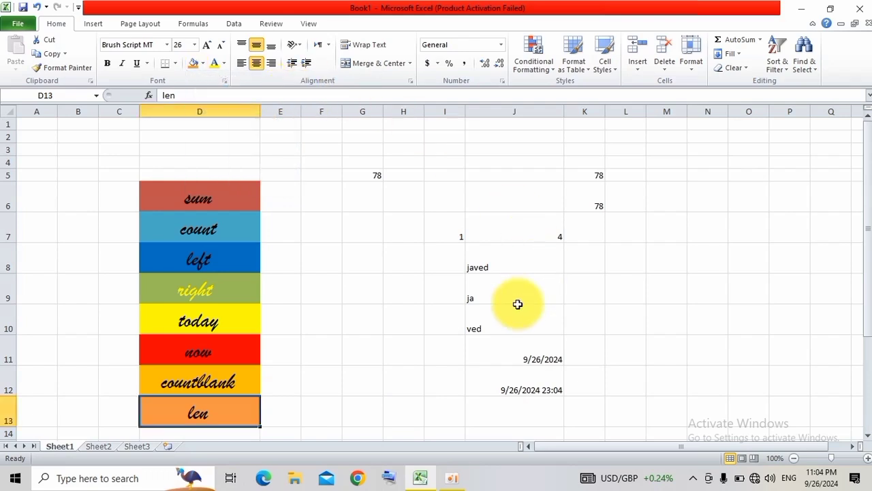
{"action": "left_click", "coordinate": [654, 255]}
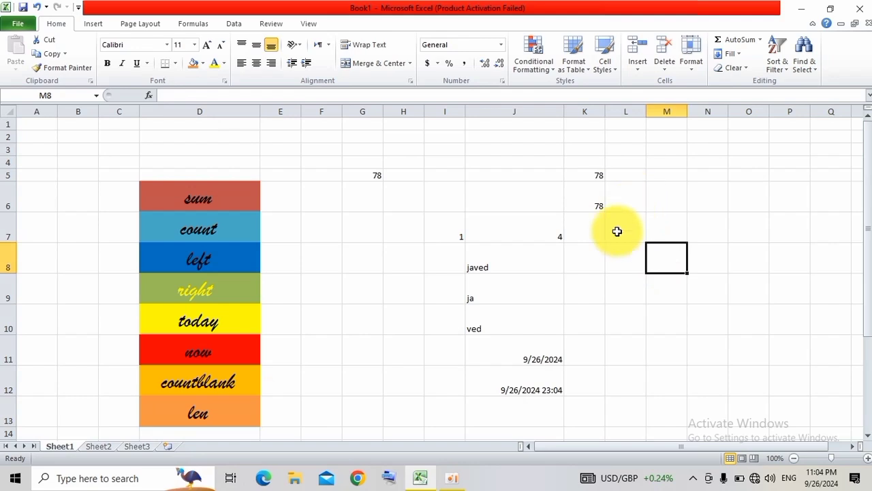
Enter a LEN formula in cell K9 that counts the characters of the text in J8.
{"action": "left_click", "coordinate": [603, 282]}
{"action": "type", "text": "="}
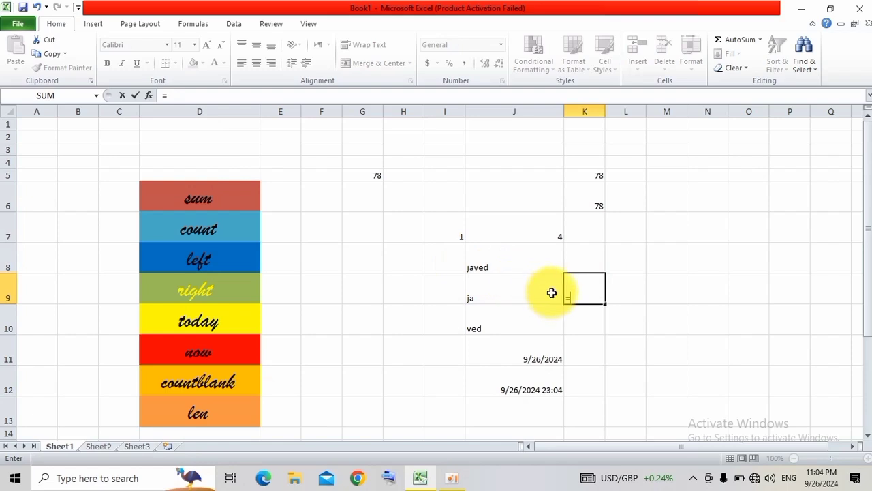
{"action": "type", "text": "len"}
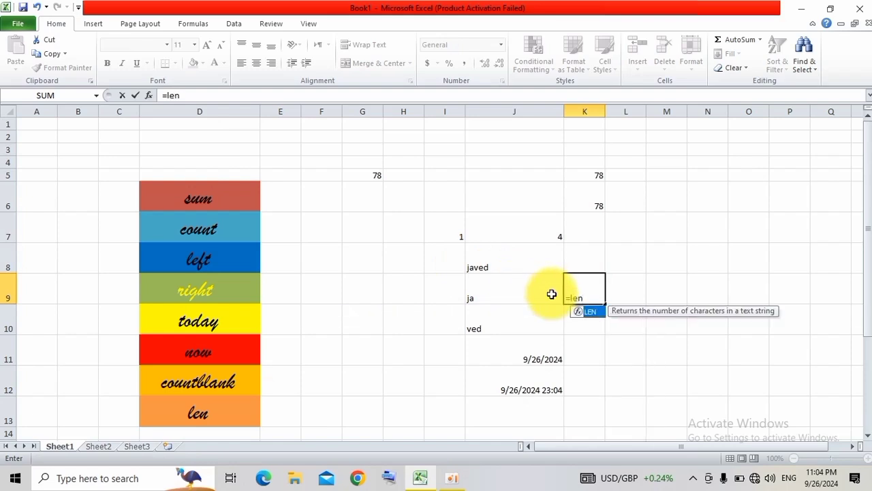
{"action": "key", "text": "Tab"}
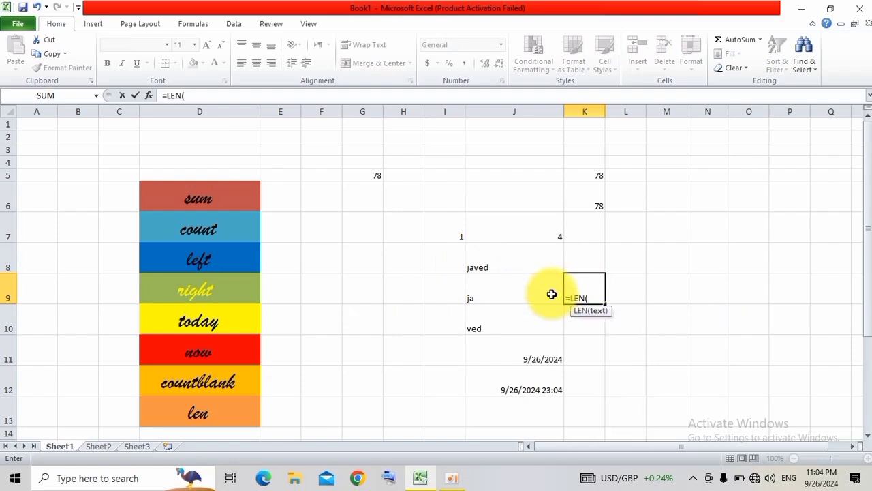
{"action": "left_click", "coordinate": [526, 267]}
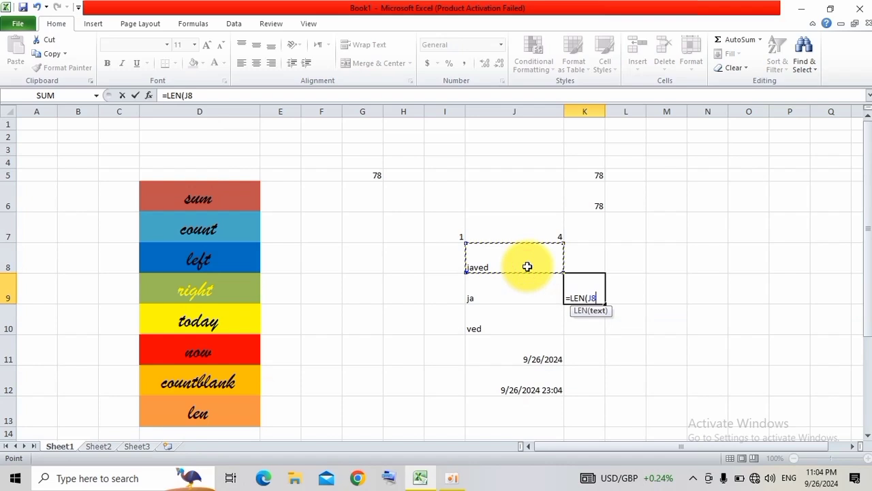
{"action": "type", "text": ")"}
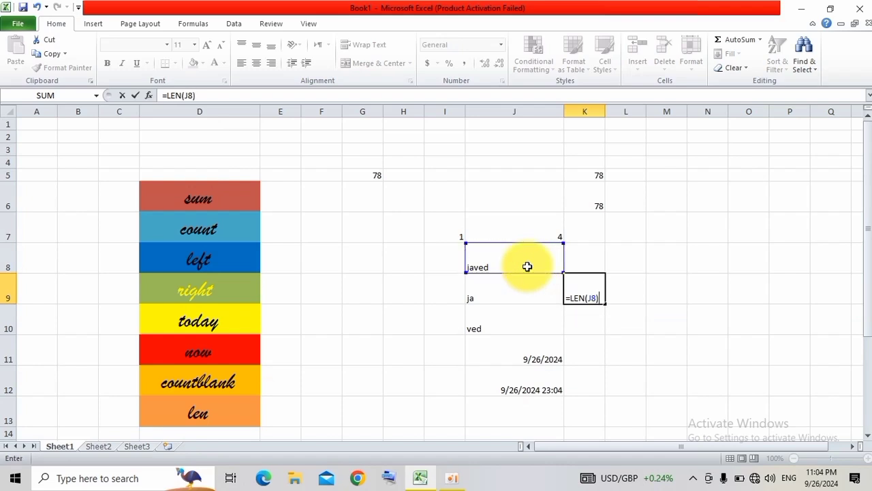
{"action": "key", "text": "Return"}
{"action": "left_click", "coordinate": [578, 282]}
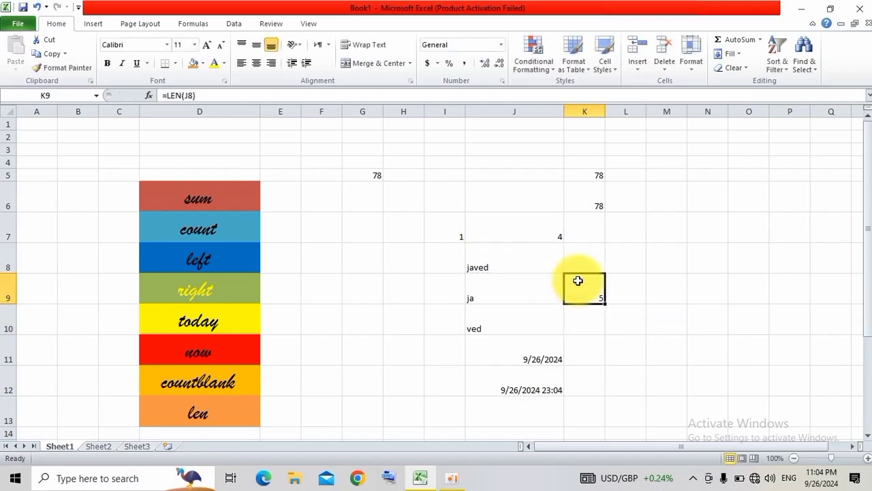
Select the empty cell D14 below len and open the workbook "all formula 2" from the assignment folder in Documents.
{"action": "left_click_drag", "start_coordinate": [870, 265], "coordinate": [866, 361]}
{"action": "left_click", "coordinate": [158, 339]}
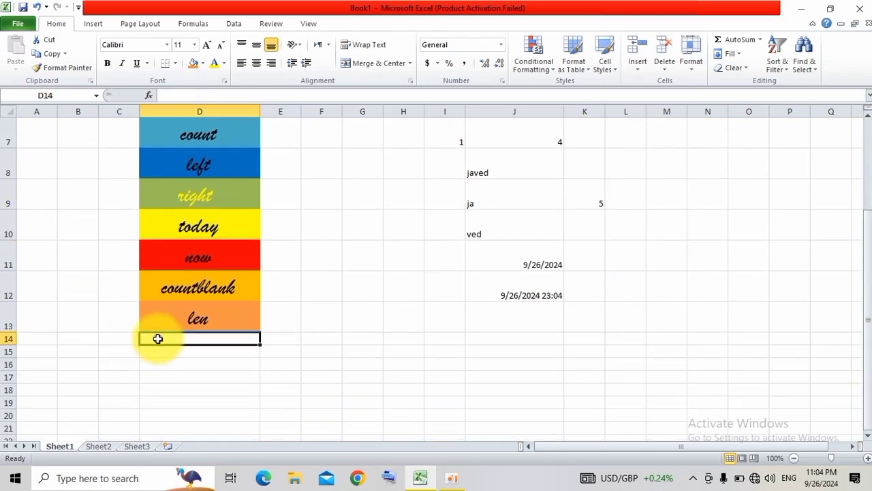
{"action": "left_click", "coordinate": [24, 23]}
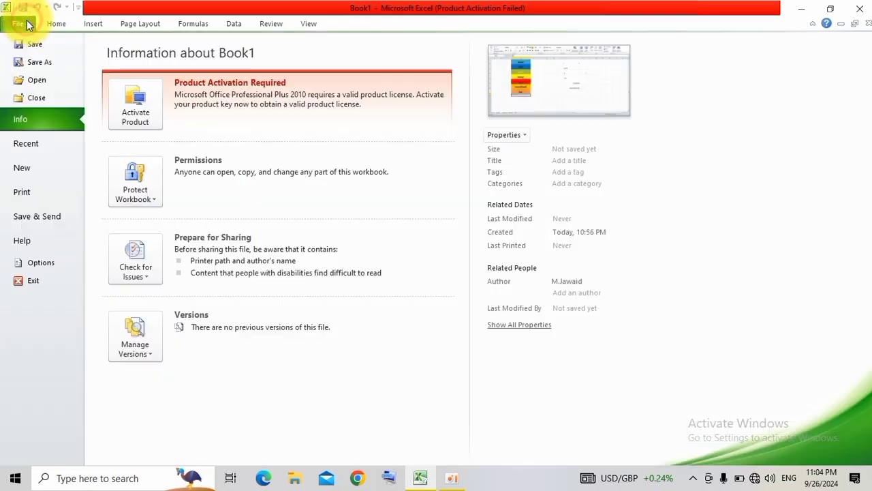
{"action": "key", "text": "Escape"}
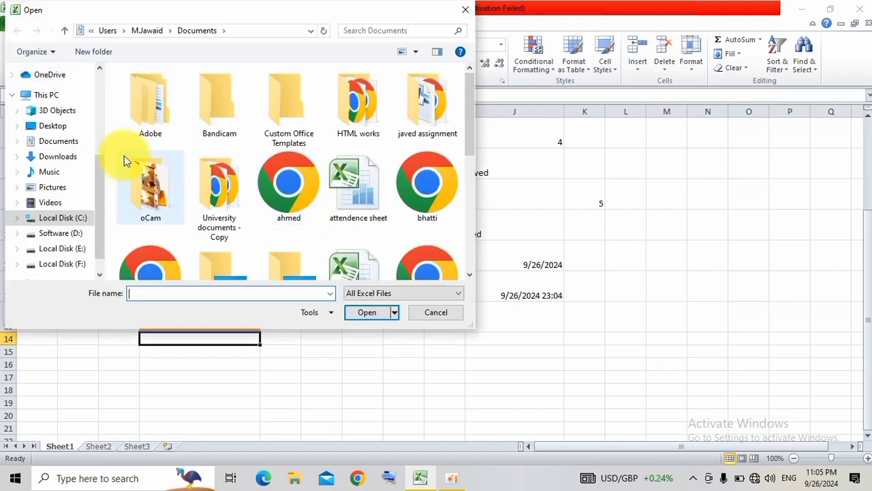
{"action": "left_click", "coordinate": [61, 157]}
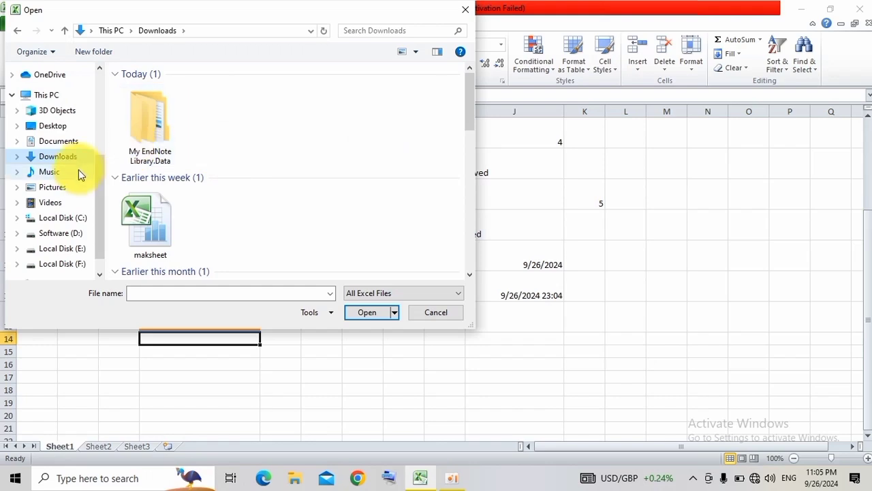
{"action": "left_click", "coordinate": [70, 142]}
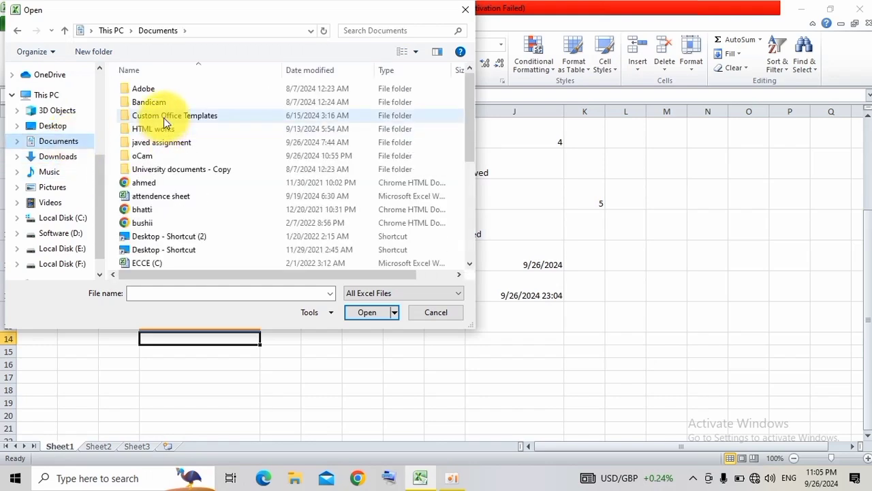
{"action": "double_click", "coordinate": [166, 147]}
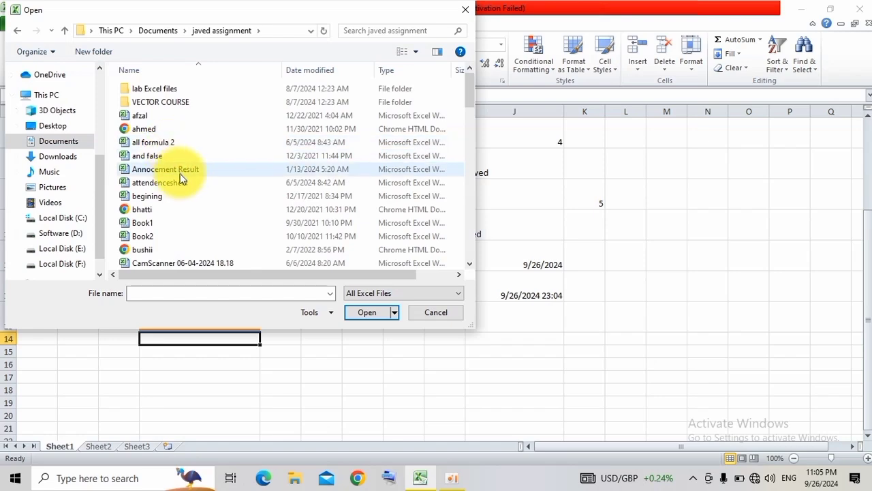
{"action": "double_click", "coordinate": [174, 141]}
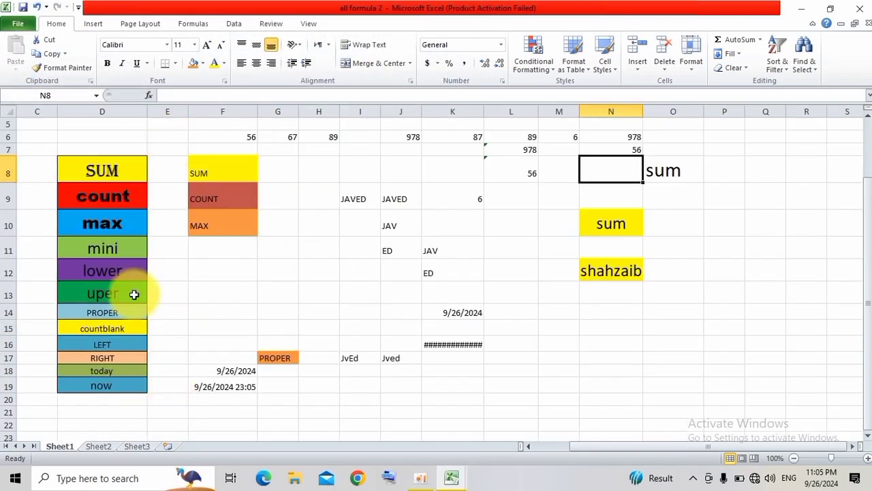
Copy the max, mini, lower, uper and PROPER cells D10:D14 from "all formula 2" and paste them into Book1 starting at D14.
{"action": "left_click_drag", "start_coordinate": [126, 312], "coordinate": [119, 383]}
{"action": "left_click", "coordinate": [171, 332]}
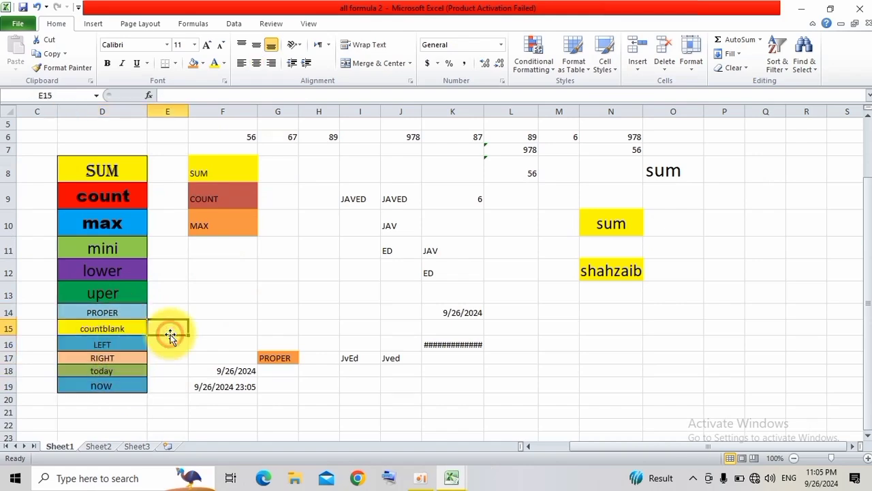
{"action": "left_click_drag", "start_coordinate": [120, 216], "coordinate": [121, 305]}
{"action": "key", "text": "ctrl+c"}
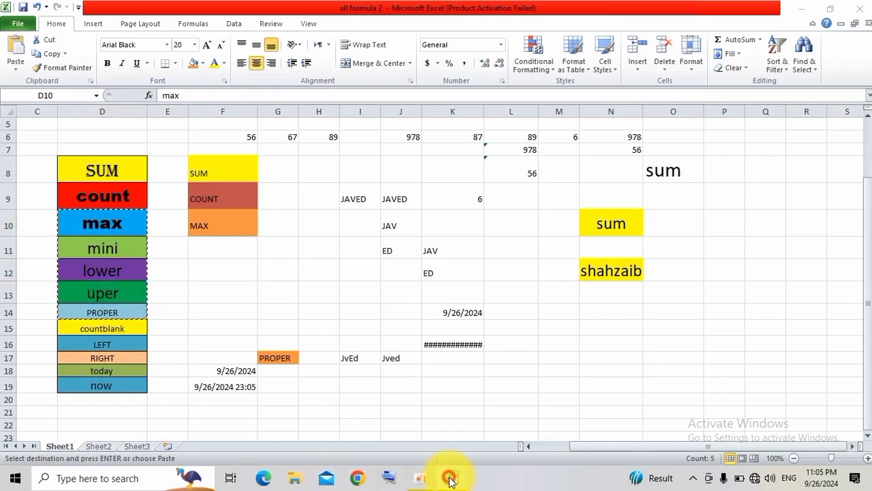
{"action": "mouse_move", "coordinate": [450, 477]}
{"action": "left_click", "coordinate": [423, 454]}
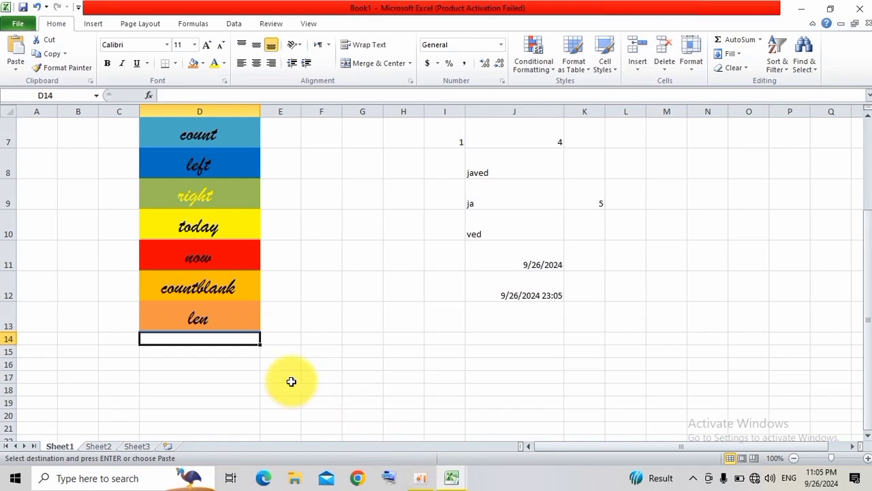
{"action": "key", "text": "ctrl+v"}
{"action": "left_click", "coordinate": [366, 349]}
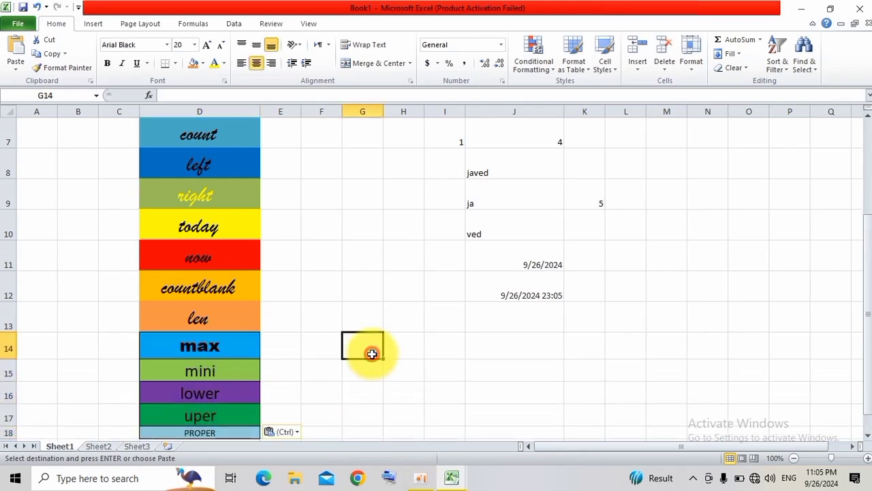
{"action": "left_click_drag", "start_coordinate": [866, 266], "coordinate": [870, 297]}
{"action": "left_click", "coordinate": [405, 288]}
{"action": "left_click", "coordinate": [465, 309]}
{"action": "left_click_drag", "start_coordinate": [863, 321], "coordinate": [857, 191]}
{"action": "left_click", "coordinate": [613, 209]}
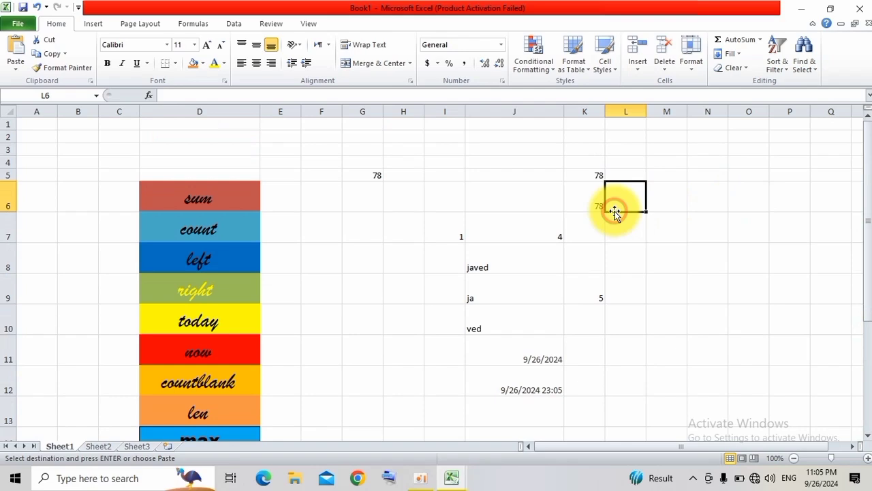
Widen column K and enter a MAX formula in cell K8 over the range G5:K6.
{"action": "left_click", "coordinate": [577, 274]}
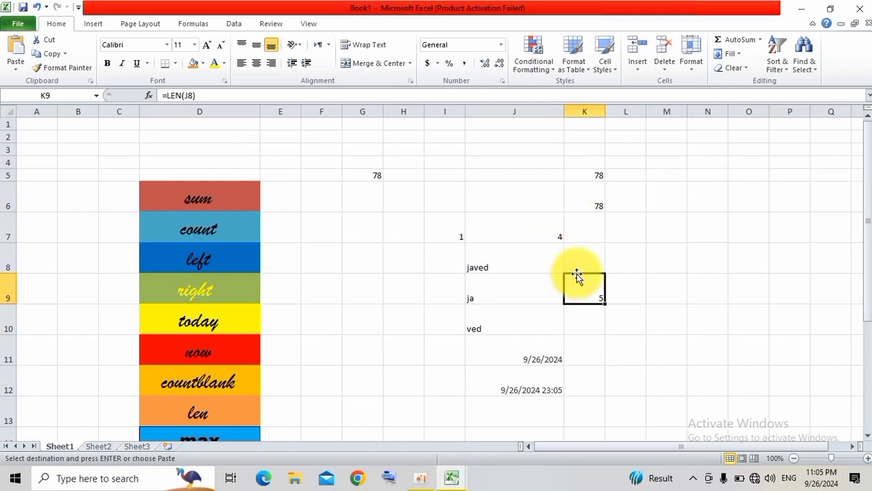
{"action": "left_click_drag", "start_coordinate": [605, 111], "coordinate": [666, 115]}
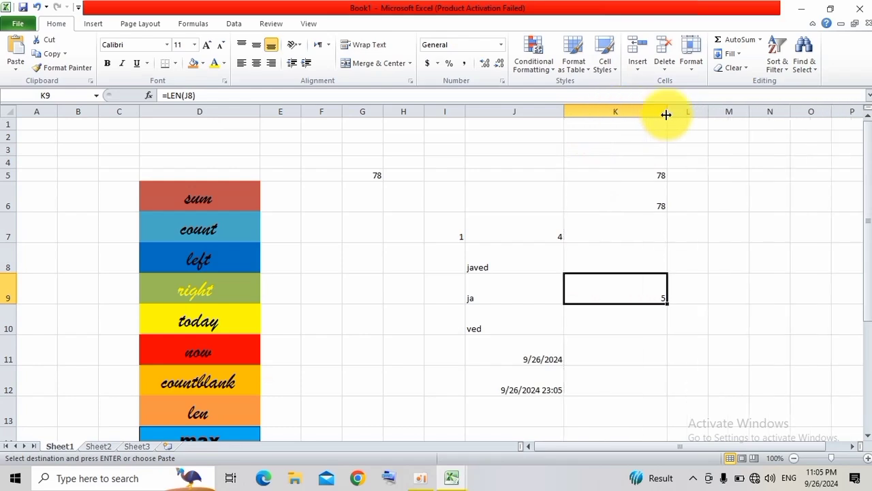
{"action": "left_click", "coordinate": [599, 260]}
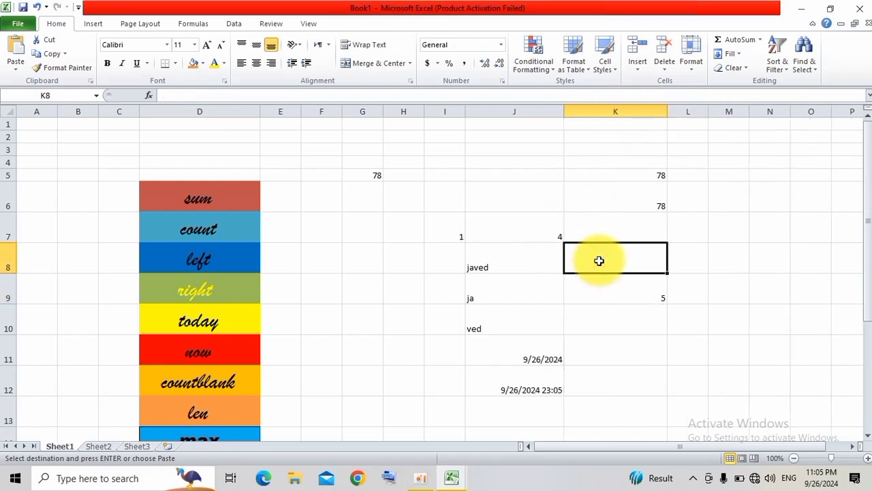
{"action": "type", "text": "=max"}
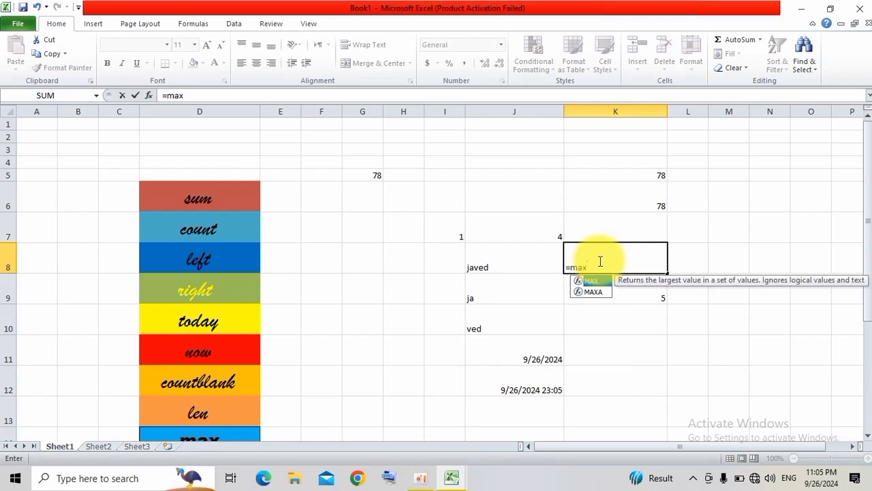
{"action": "type", "text": "("}
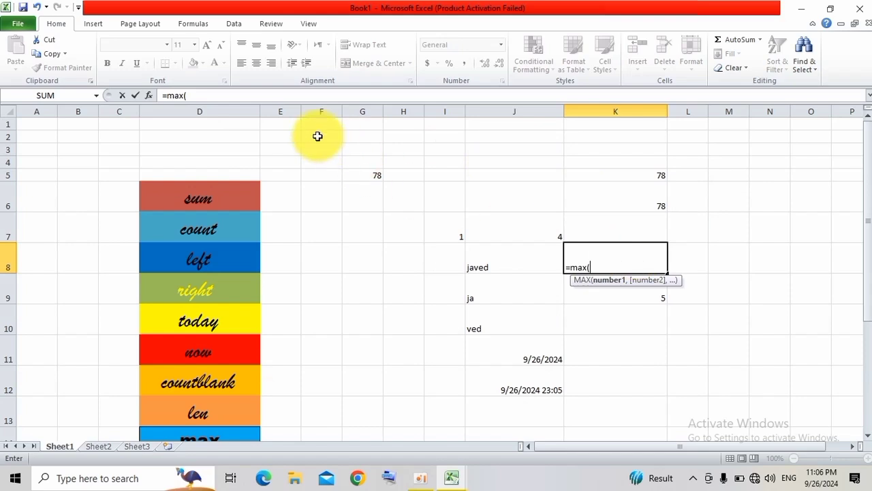
{"action": "left_click_drag", "start_coordinate": [349, 171], "coordinate": [613, 192]}
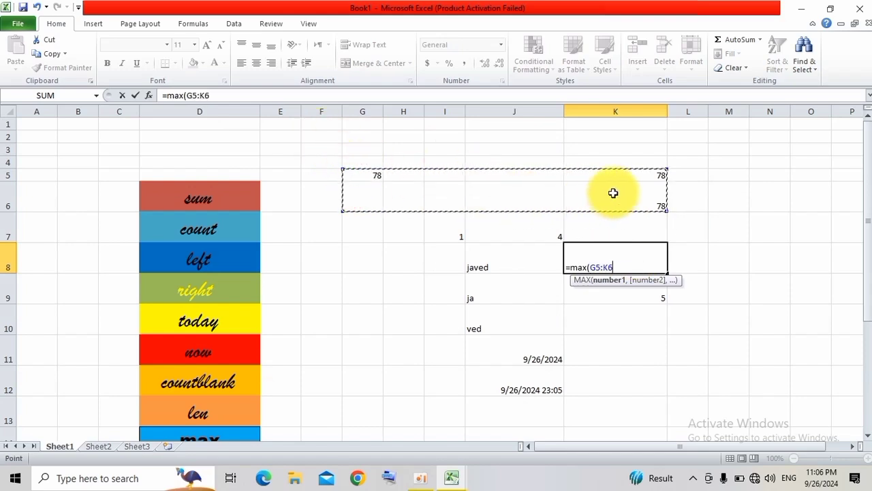
{"action": "type", "text": ")"}
{"action": "key", "text": "Return"}
{"action": "key", "text": "Up"}
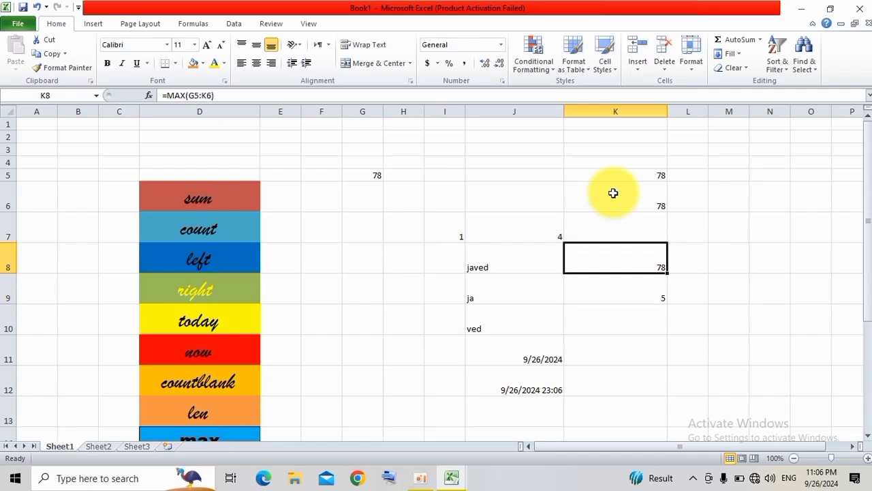
Enter 800 in cell J5 and check the MAX formula in K8.
{"action": "left_click", "coordinate": [508, 175]}
{"action": "type", "text": "800"}
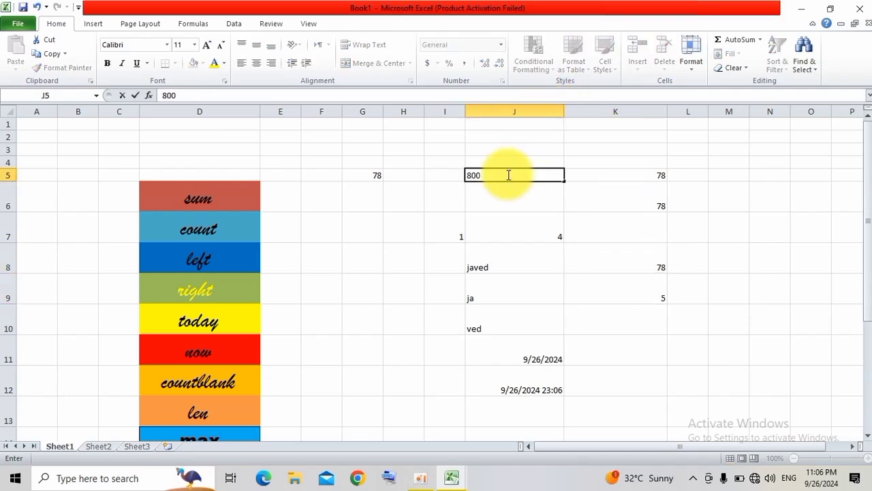
{"action": "key", "text": "Tab"}
{"action": "key", "text": "Left"}
{"action": "key", "text": "Right"}
{"action": "key", "text": "Right"}
{"action": "key", "text": "Down"}
{"action": "key", "text": "Down"}
{"action": "key", "text": "Down"}
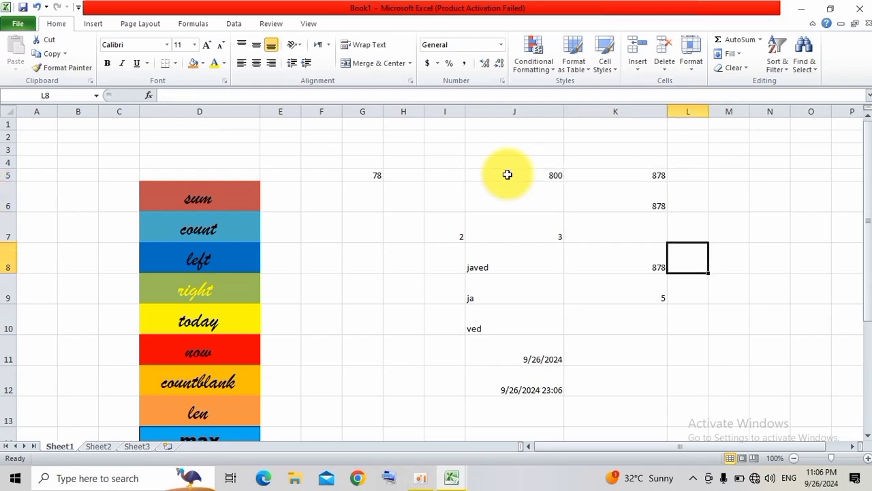
{"action": "key", "text": "Left"}
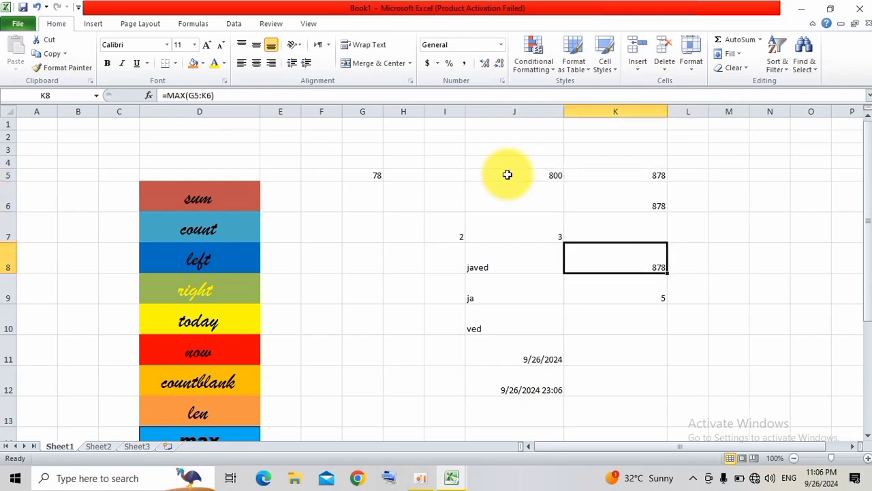
Add the sample numbers 9 in cell F5 and 7 in cell I5.
{"action": "key", "text": "Left"}
{"action": "key", "text": "Left"}
{"action": "key", "text": "Up"}
{"action": "key", "text": "Up"}
{"action": "key", "text": "Up"}
{"action": "key", "text": "Left"}
{"action": "key", "text": "Left"}
{"action": "key", "text": "Left"}
{"action": "type", "text": "9"}
{"action": "key", "text": "Right"}
{"action": "key", "text": "Right"}
{"action": "key", "text": "Right"}
{"action": "type", "text": "7"}
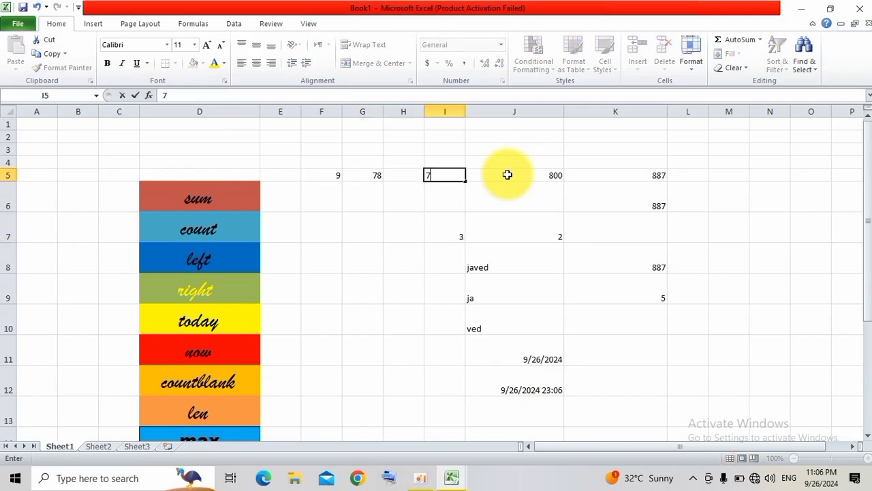
{"action": "key", "text": "Right"}
{"action": "key", "text": "Right"}
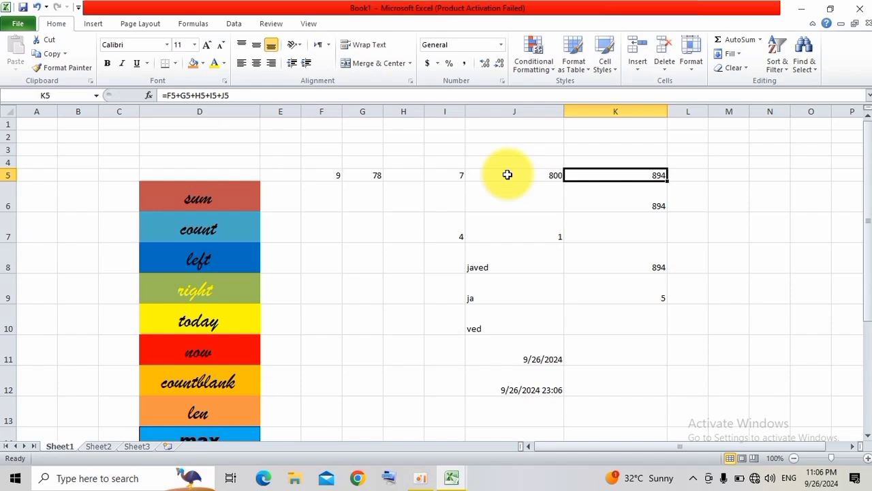
Enter a MIN formula in cell M6 that finds the smallest value in F5:K5.
{"action": "key", "text": "Right"}
{"action": "key", "text": "Right"}
{"action": "key", "text": "Down"}
{"action": "key", "text": "Down"}
{"action": "key", "text": "Down"}
{"action": "key", "text": "Up"}
{"action": "key", "text": "Up"}
{"action": "key", "text": "Up"}
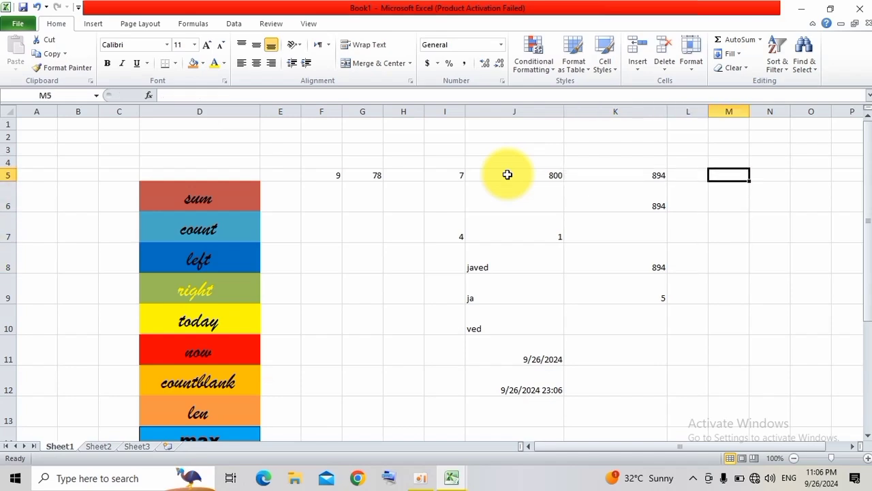
{"action": "key", "text": "Down"}
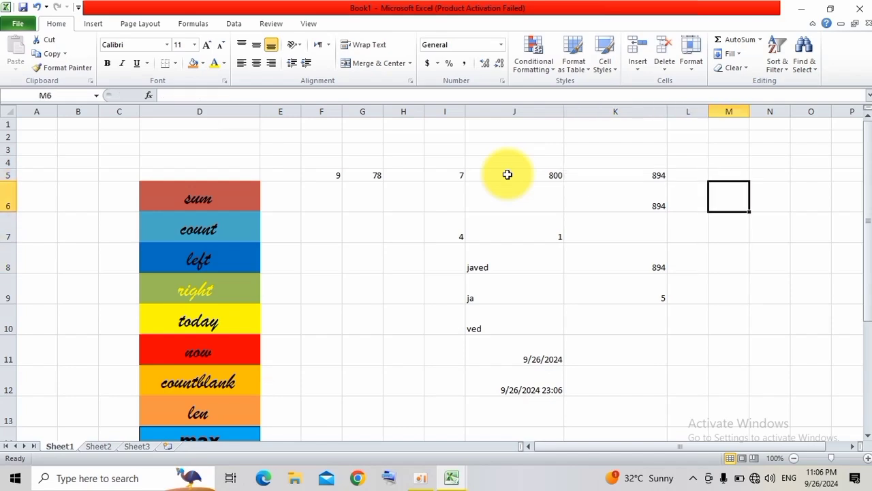
{"action": "type", "text": "=min"}
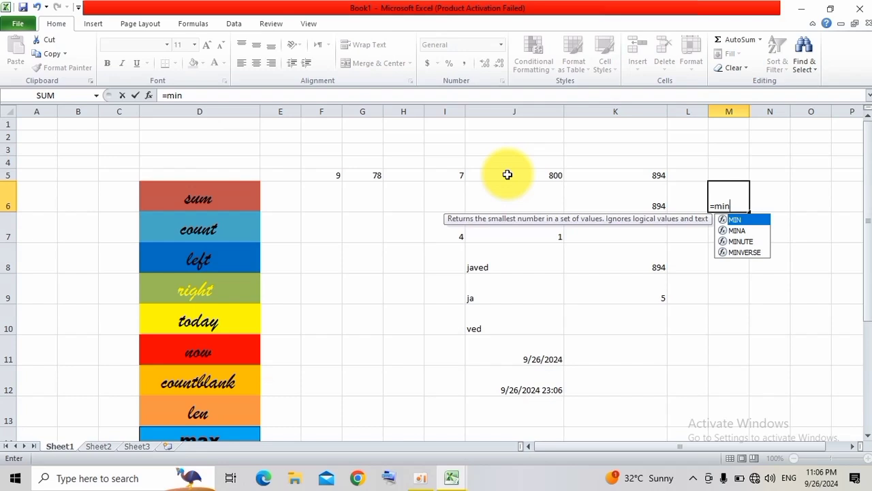
{"action": "type", "text": "("}
{"action": "left_click_drag", "start_coordinate": [343, 174], "coordinate": [652, 172]}
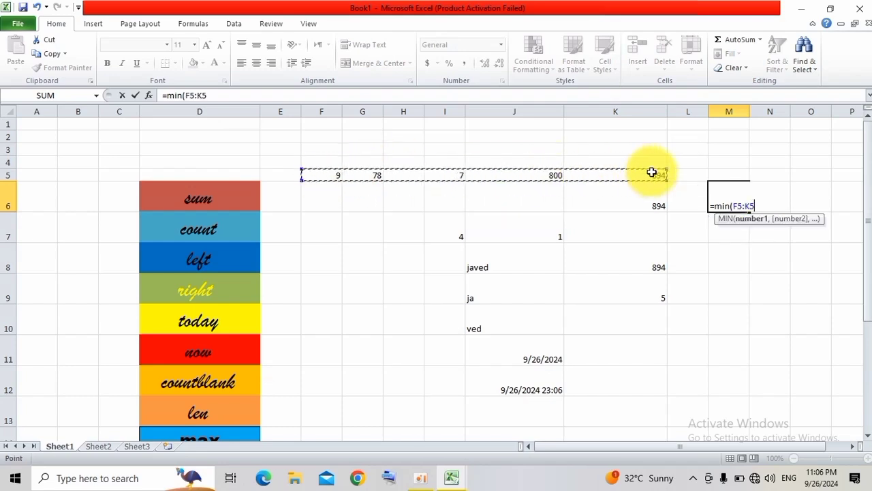
{"action": "type", "text": ")"}
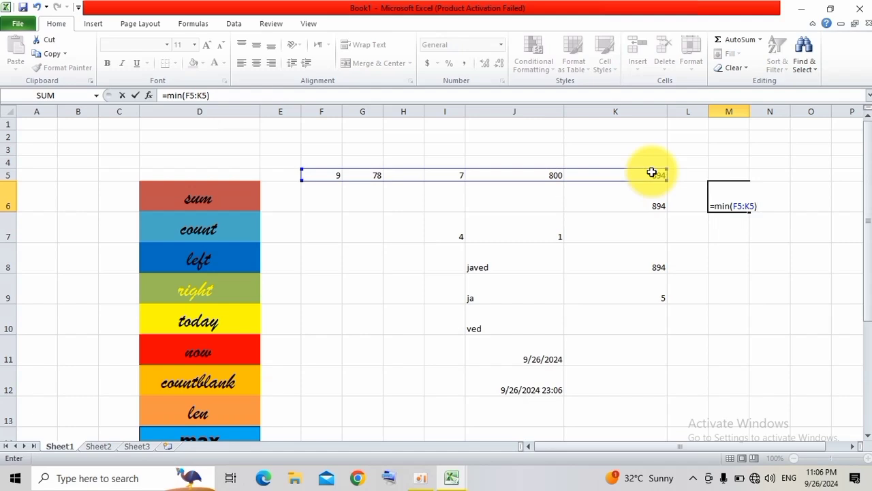
{"action": "key", "text": "Return"}
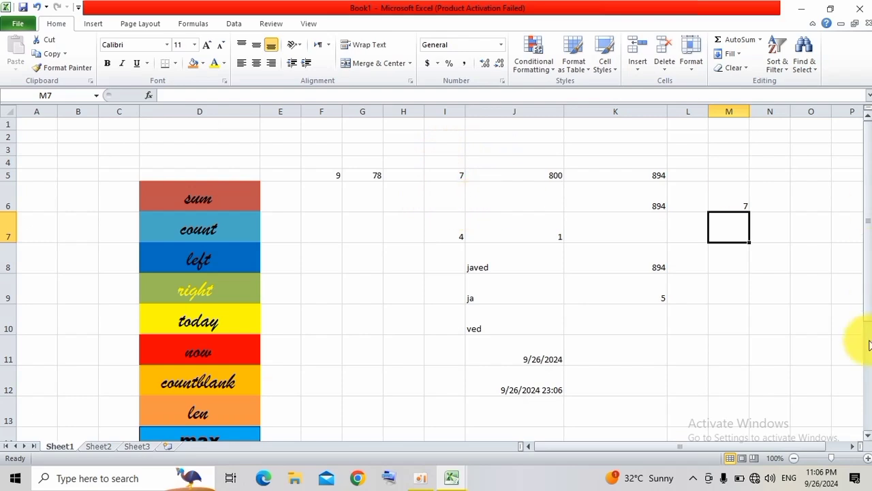
Type the sample first name in capital letters into cell H14, beside the max cell's row.
{"action": "left_click_drag", "start_coordinate": [866, 307], "coordinate": [870, 411]}
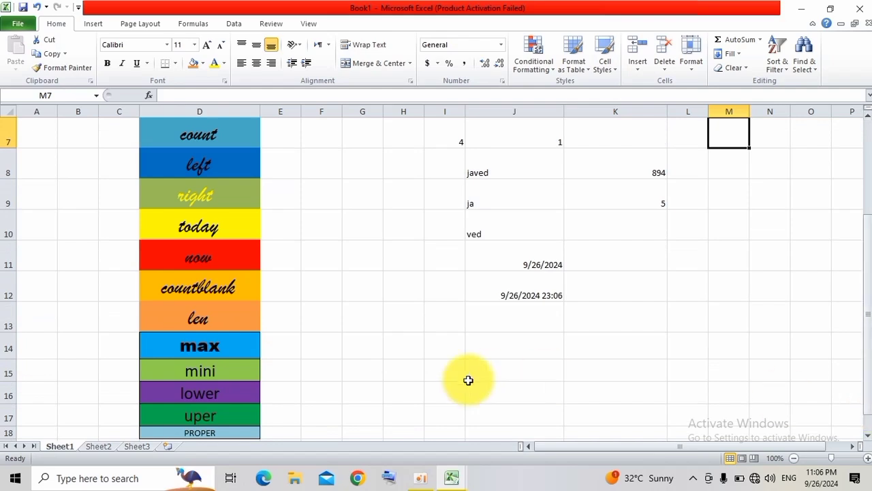
{"action": "left_click", "coordinate": [370, 338]}
{"action": "left_click", "coordinate": [232, 366]}
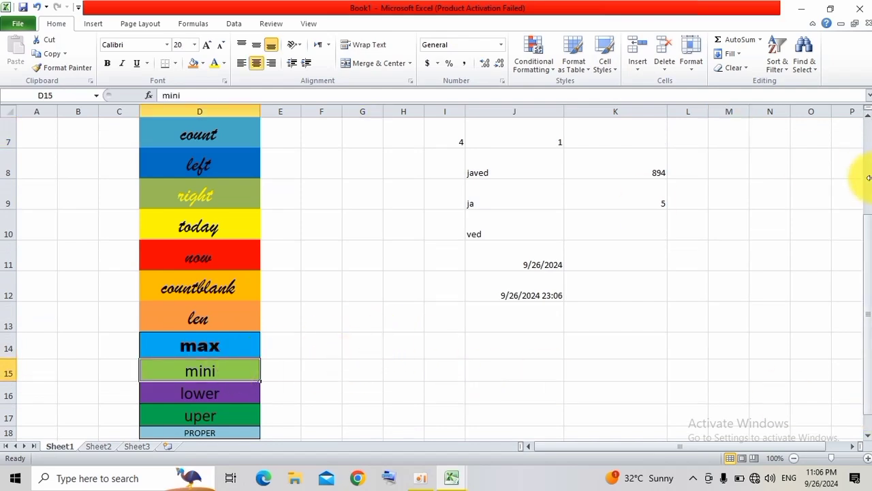
{"action": "left_click_drag", "start_coordinate": [868, 239], "coordinate": [870, 290]}
{"action": "left_click", "coordinate": [357, 364]}
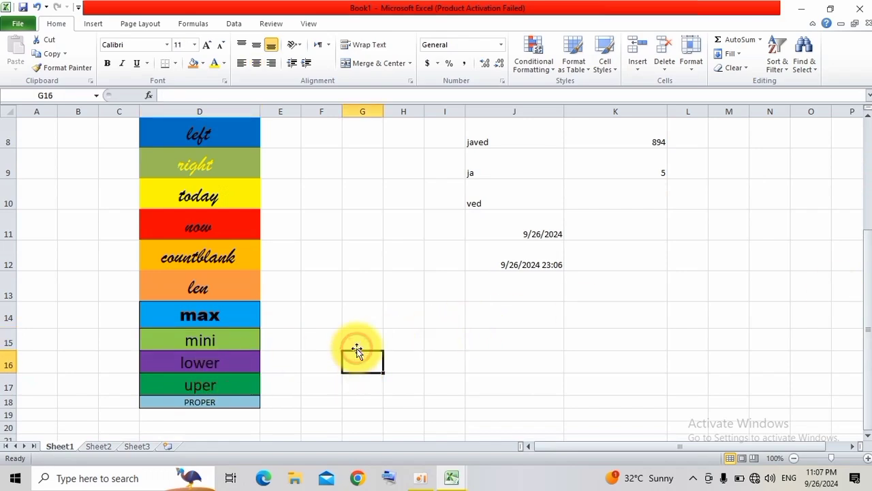
{"action": "left_click", "coordinate": [407, 313]}
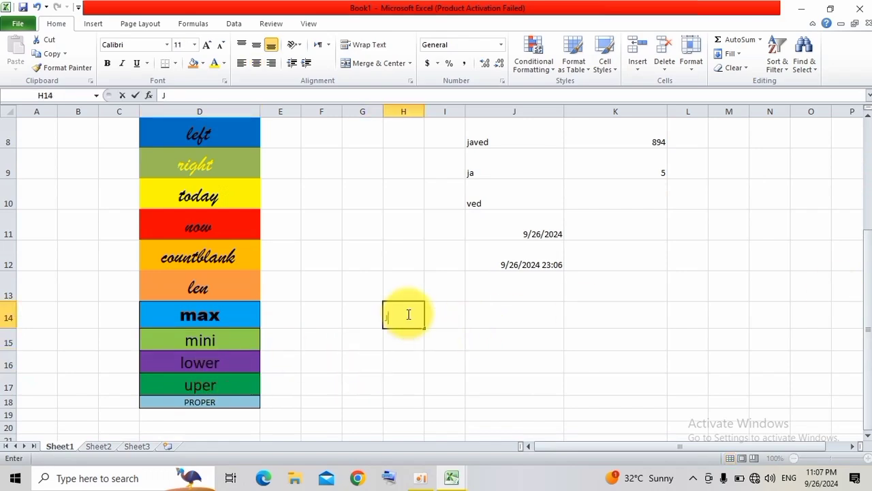
{"action": "type", "text": "JS"}
{"action": "key", "text": "BackSpace"}
{"action": "type", "text": "A"}
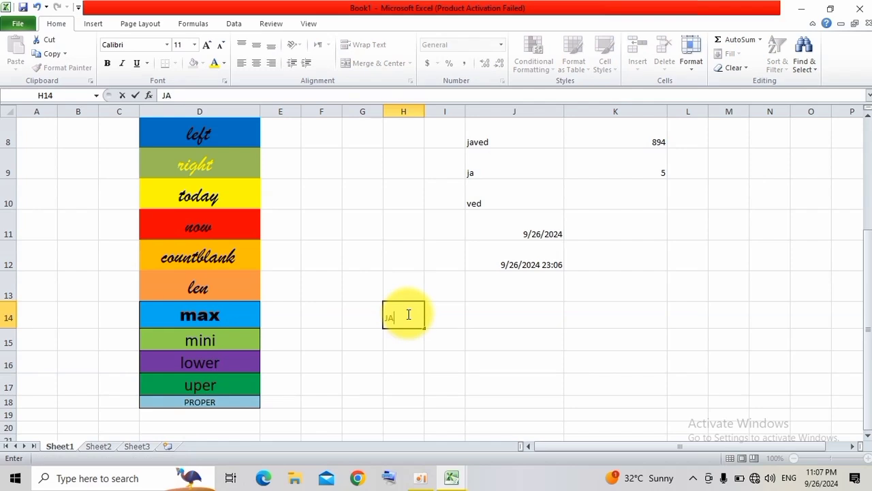
{"action": "type", "text": "VED"}
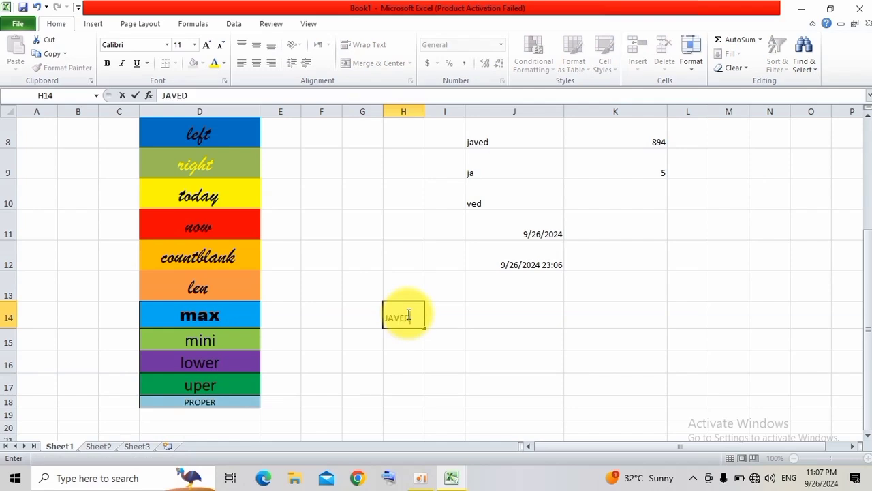
Widen column H to more than twice its width and select cell H14.
{"action": "left_click", "coordinate": [417, 112]}
{"action": "left_click_drag", "start_coordinate": [422, 111], "coordinate": [481, 120]}
{"action": "left_click", "coordinate": [477, 307]}
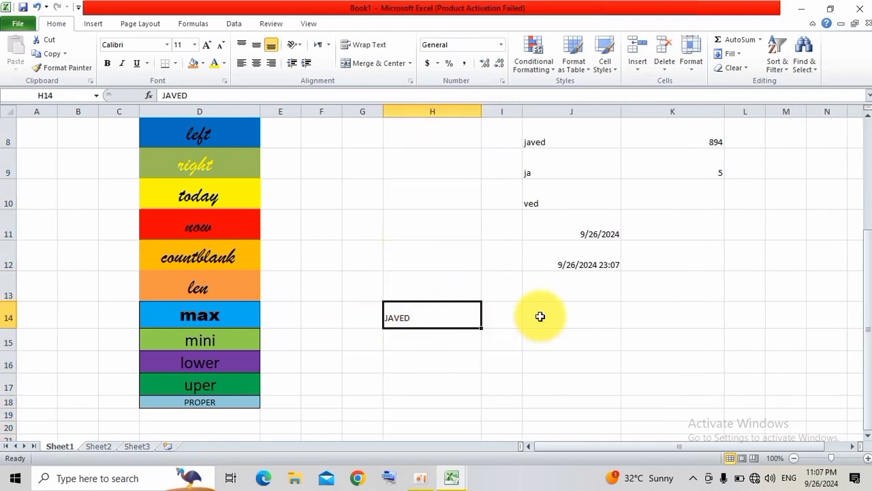
Enter a LOWER formula in cell I14 that converts the text in H14 to lowercase.
{"action": "left_click", "coordinate": [507, 318]}
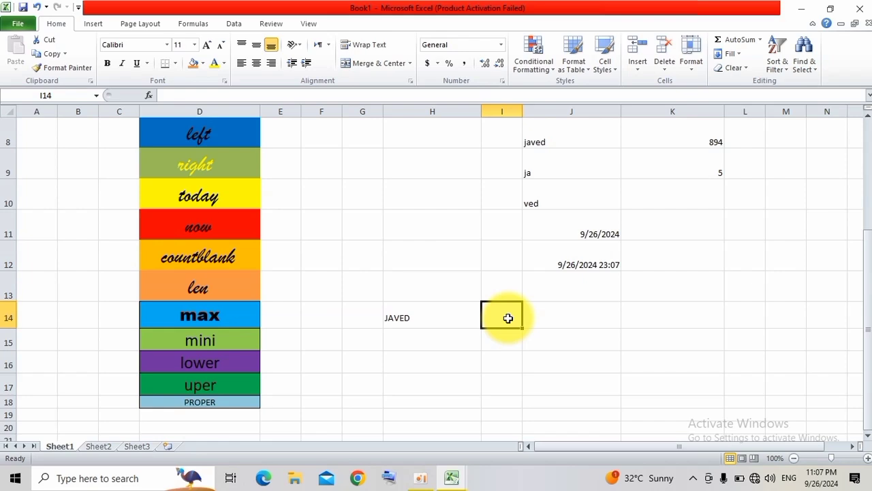
{"action": "type", "text": "=lo"}
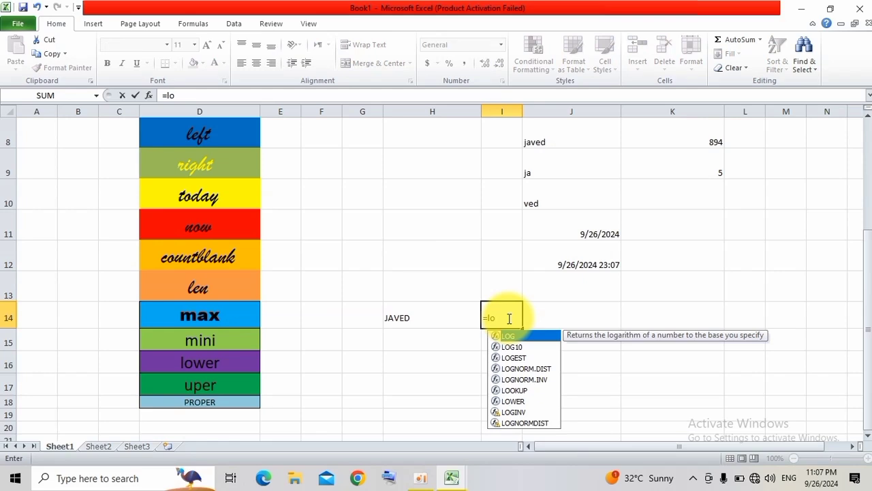
{"action": "key", "text": "Down"}
{"action": "key", "text": "Down"}
{"action": "key", "text": "Down"}
{"action": "key", "text": "Down"}
{"action": "key", "text": "Down"}
{"action": "key", "text": "Down"}
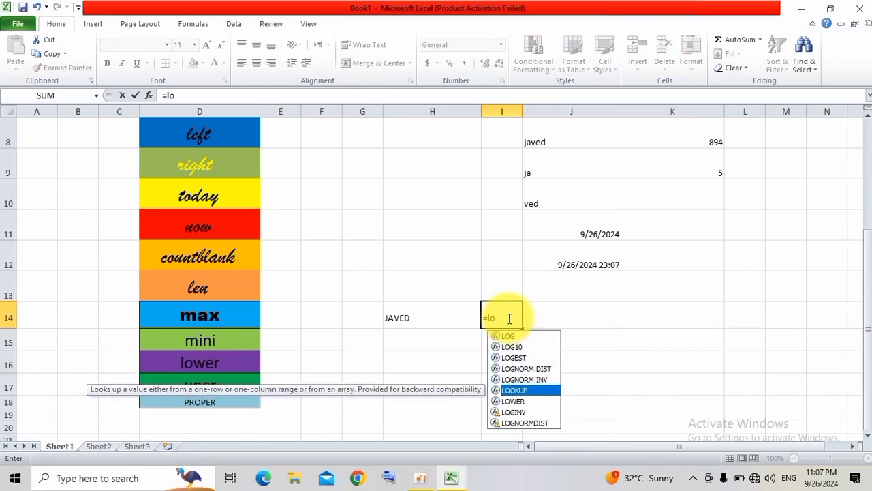
{"action": "key", "text": "Tab"}
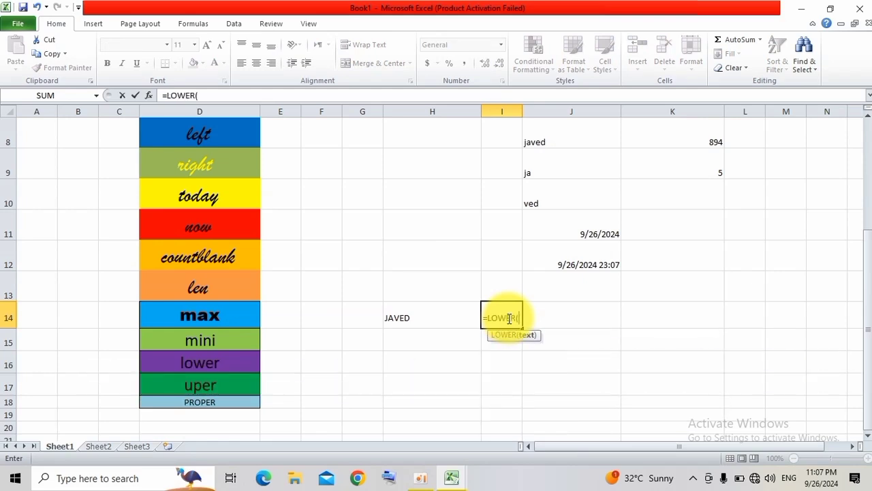
{"action": "left_click", "coordinate": [435, 323]}
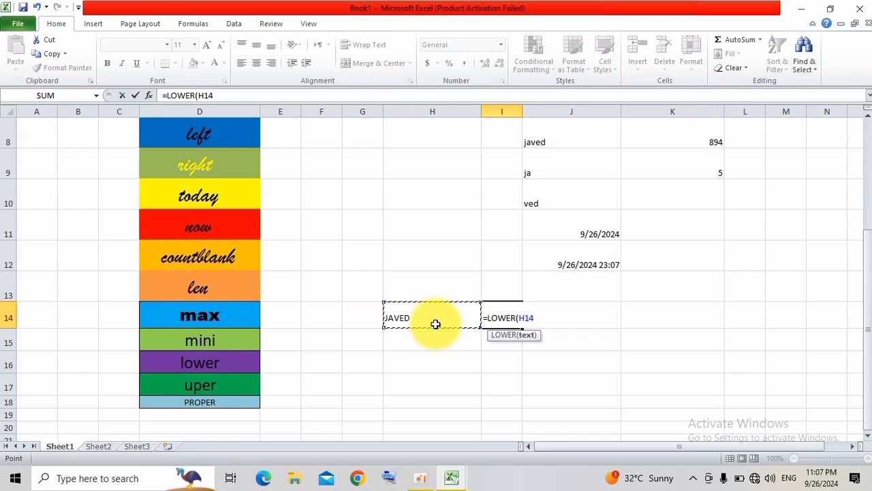
{"action": "type", "text": ")"}
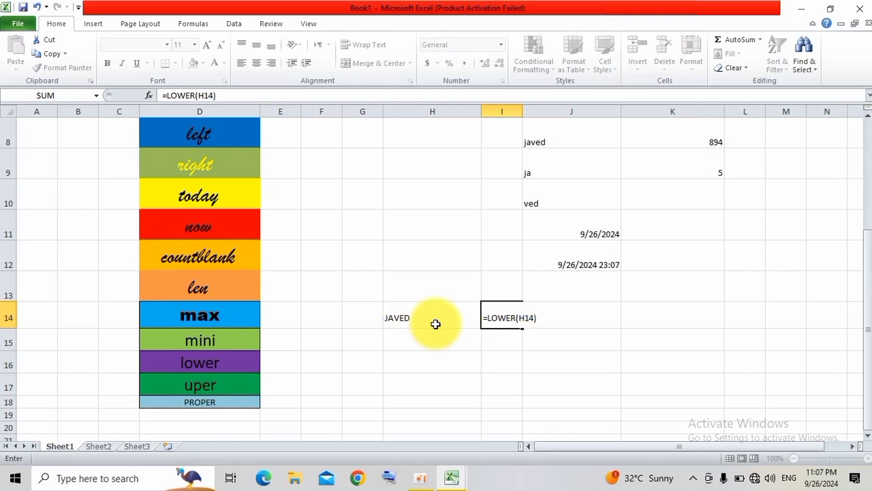
{"action": "key", "text": "Return"}
{"action": "key", "text": "Up"}
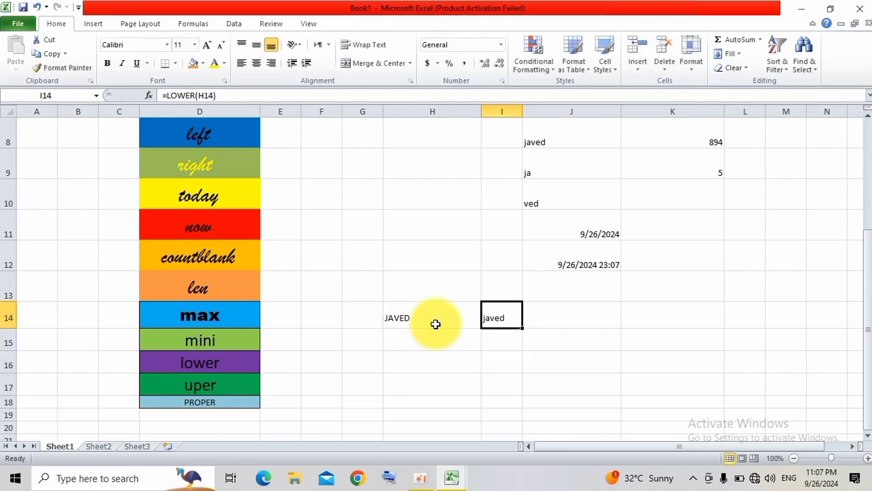
Enter an UPPER formula in cell I16 that converts the text in I14 to uppercase.
{"action": "left_click", "coordinate": [436, 323]}
{"action": "key", "text": "Right"}
{"action": "key", "text": "Down"}
{"action": "key", "text": "Down"}
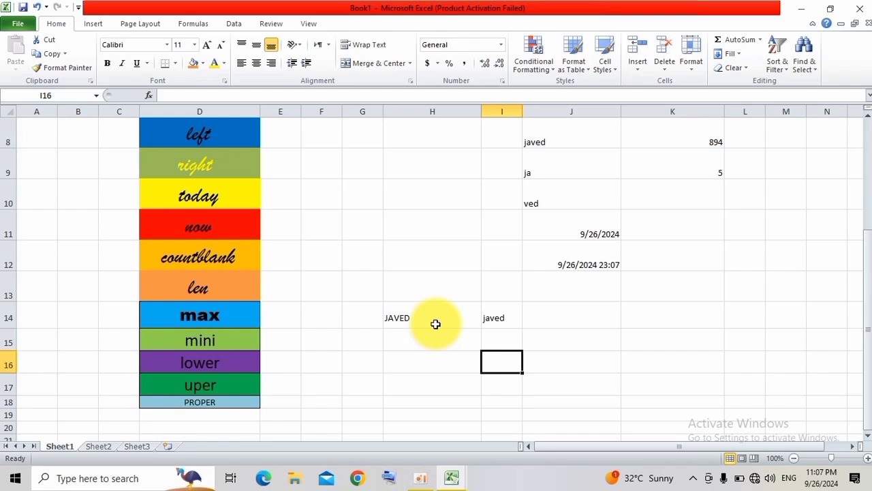
{"action": "type", "text": "=uo"}
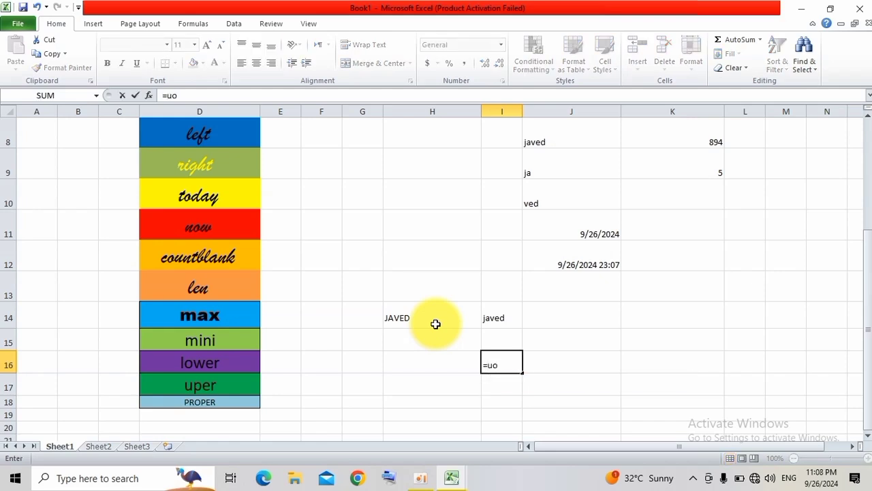
{"action": "key", "text": "BackSpace"}
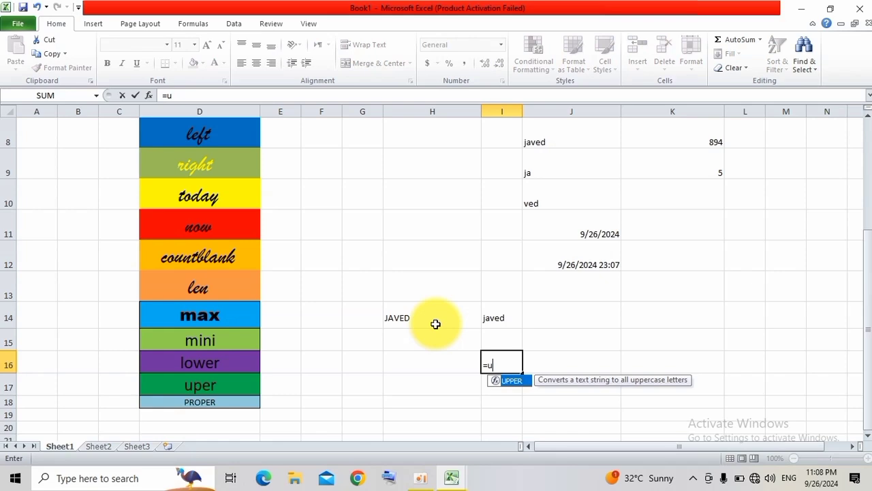
{"action": "key", "text": "Tab"}
{"action": "left_click", "coordinate": [483, 321]}
{"action": "type", "text": ")"}
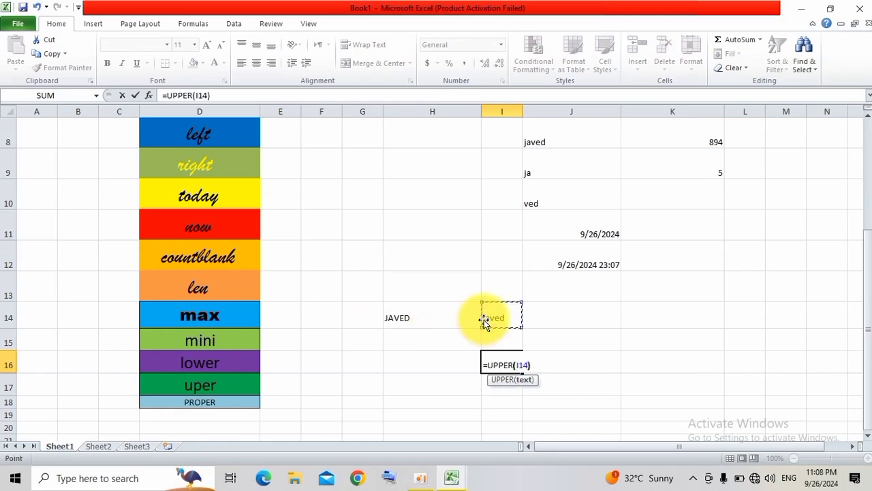
{"action": "key", "text": "Return"}
{"action": "key", "text": "Down"}
{"action": "key", "text": "Up"}
Enter the sample first name in alternating capital and lowercase letters into cell H16, beside the UPPER formula.
{"action": "key", "text": "Up"}
{"action": "key", "text": "Up"}
{"action": "key", "text": "Down"}
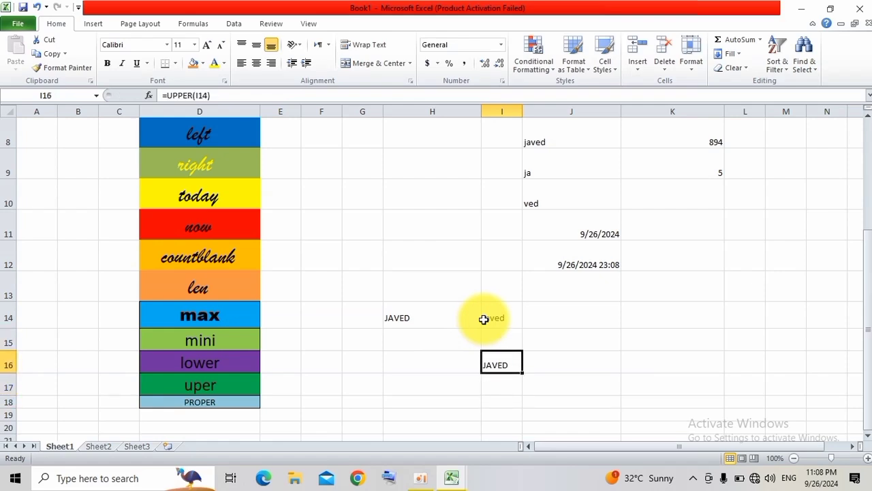
{"action": "key", "text": "Left"}
{"action": "key", "text": "Left"}
{"action": "key", "text": "Left"}
{"action": "key", "text": "Left"}
{"action": "key", "text": "Left"}
{"action": "key", "text": "Left"}
{"action": "key", "text": "Left"}
{"action": "key", "text": "Down"}
{"action": "key", "text": "Right"}
{"action": "key", "text": "Right"}
{"action": "key", "text": "Down"}
{"action": "key", "text": "Right"}
{"action": "key", "text": "Right"}
{"action": "key", "text": "Right"}
{"action": "key", "text": "Right"}
{"action": "key", "text": "Up"}
{"action": "key", "text": "Up"}
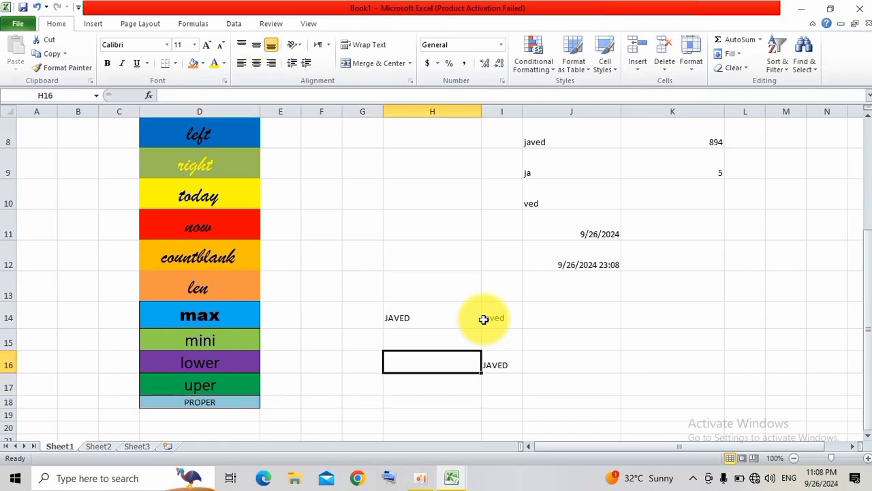
{"action": "type", "text": "J"}
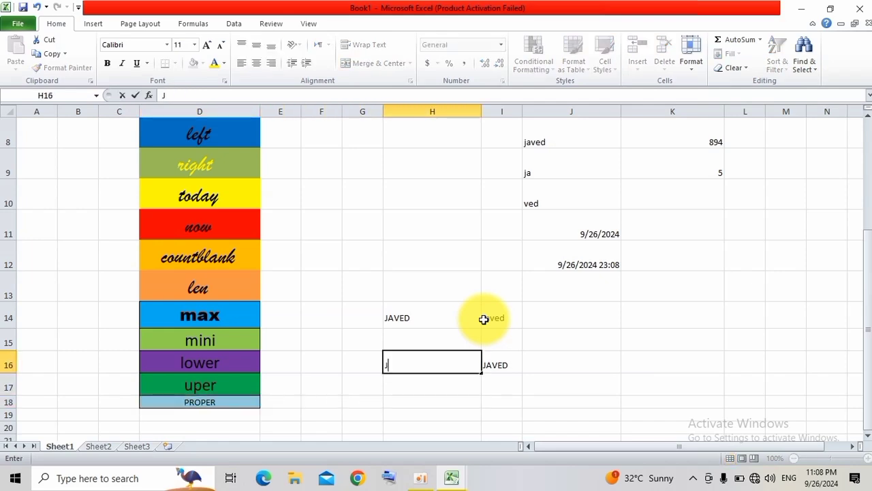
{"action": "type", "text": "aVeD"}
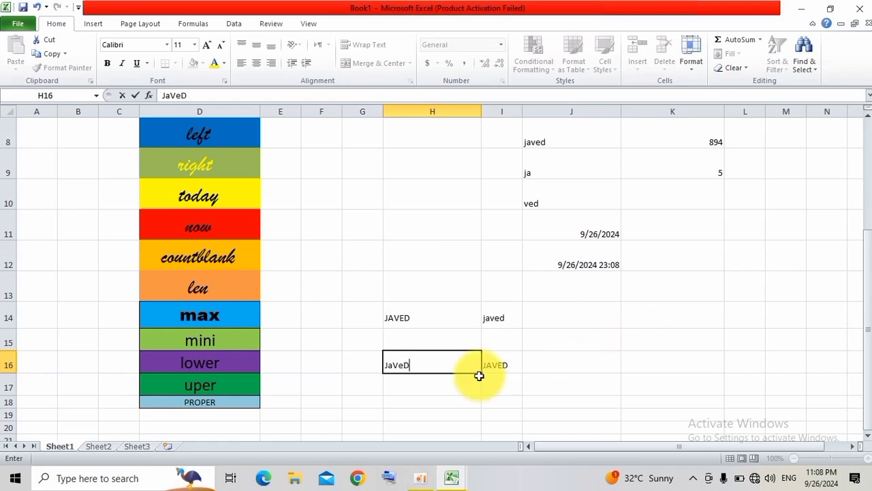
{"action": "left_click", "coordinate": [413, 394]}
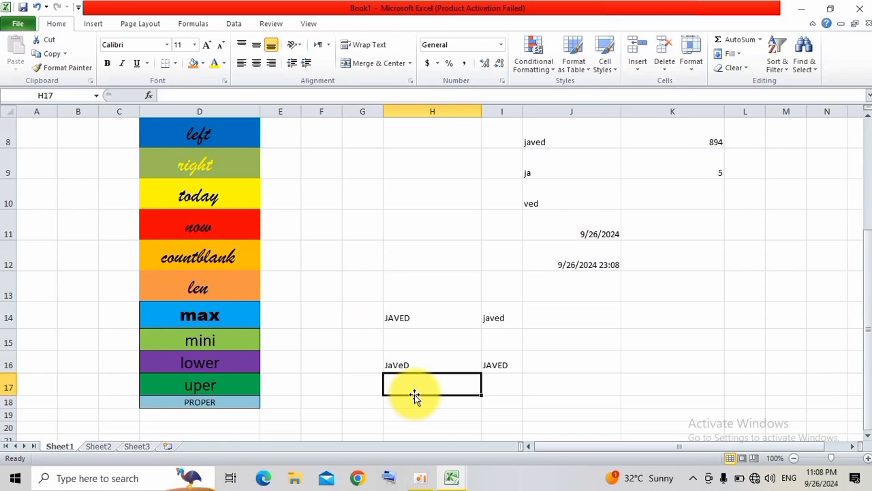
{"action": "type", "text": "=p"}
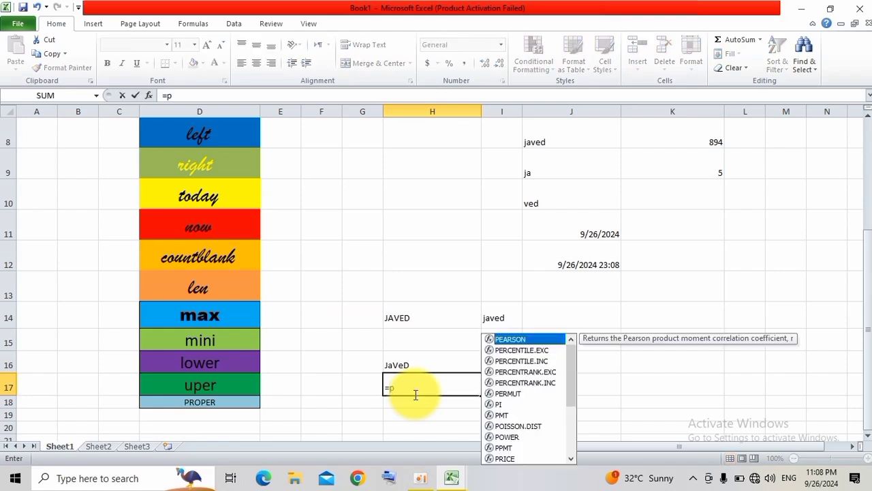
{"action": "key", "text": "Down"}
{"action": "key", "text": "Down"}
{"action": "key", "text": "Down"}
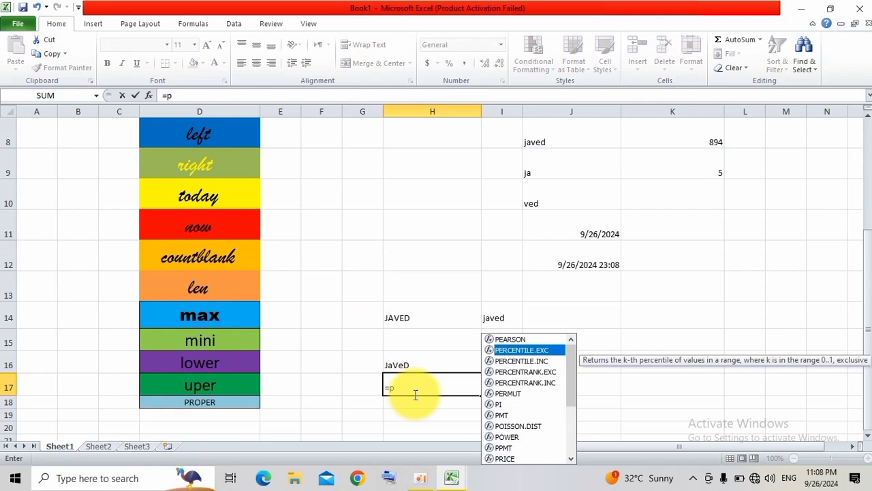
{"action": "key", "text": "Up"}
{"action": "key", "text": "Up"}
{"action": "key", "text": "Up"}
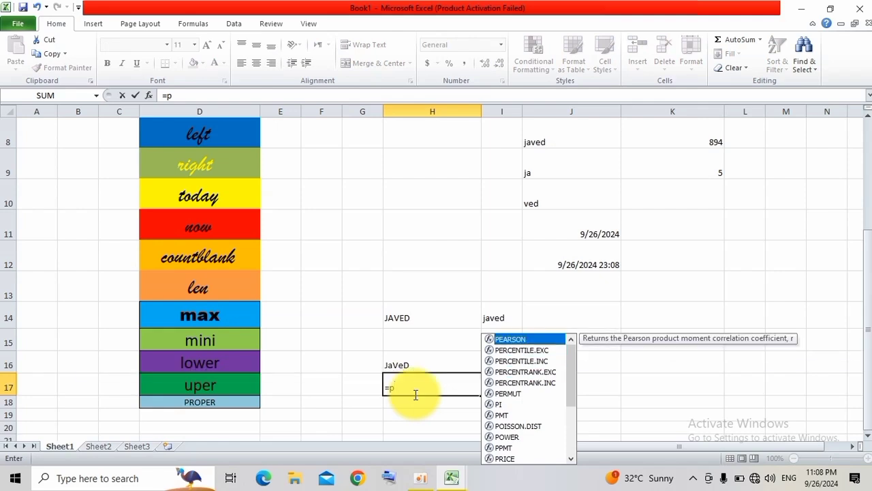
{"action": "key", "text": "BackSpace"}
{"action": "key", "text": "BackSpace"}
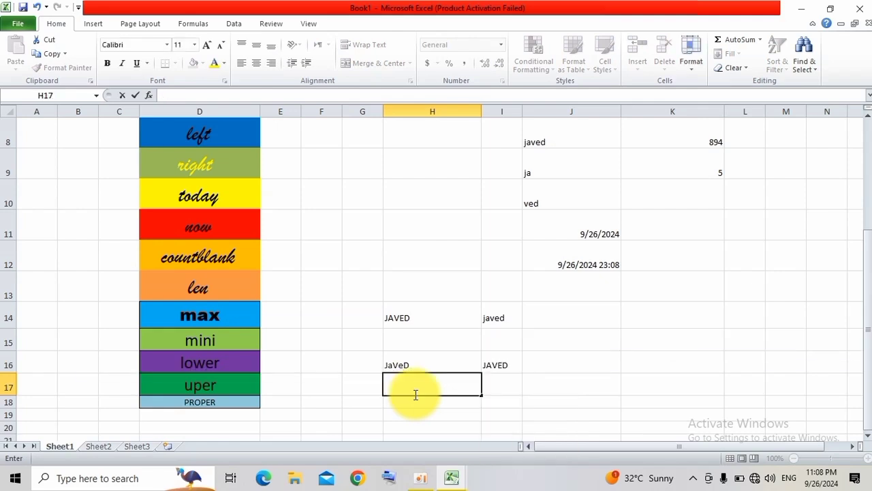
Enter a PROPER formula in cell H17 that converts the mixed-case text in H16 to proper case.
{"action": "type", "text": "+p"}
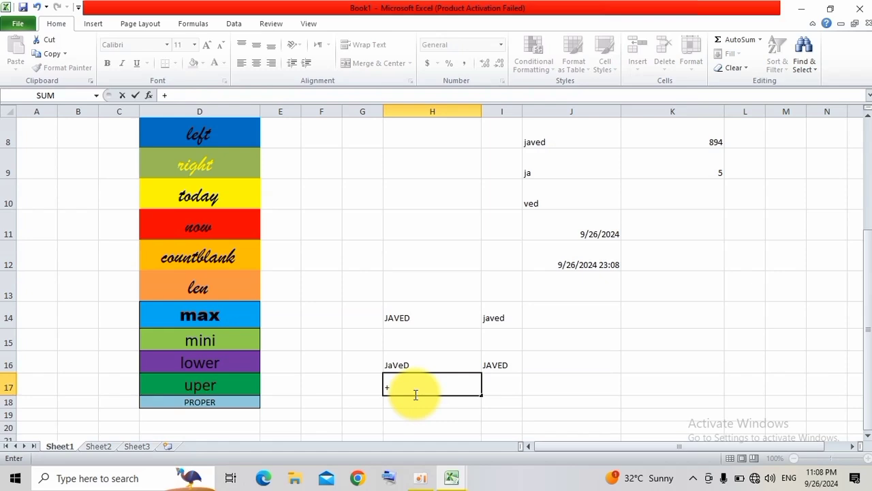
{"action": "key", "text": "Down"}
{"action": "key", "text": "Down"}
{"action": "key", "text": "Down"}
{"action": "key", "text": "Down"}
{"action": "key", "text": "Down"}
{"action": "key", "text": "Down"}
{"action": "key", "text": "Down"}
{"action": "key", "text": "Down"}
{"action": "key", "text": "Down"}
{"action": "key", "text": "Down"}
{"action": "key", "text": "Down"}
{"action": "key", "text": "Down"}
{"action": "key", "text": "Down"}
{"action": "key", "text": "Down"}
{"action": "key", "text": "Down"}
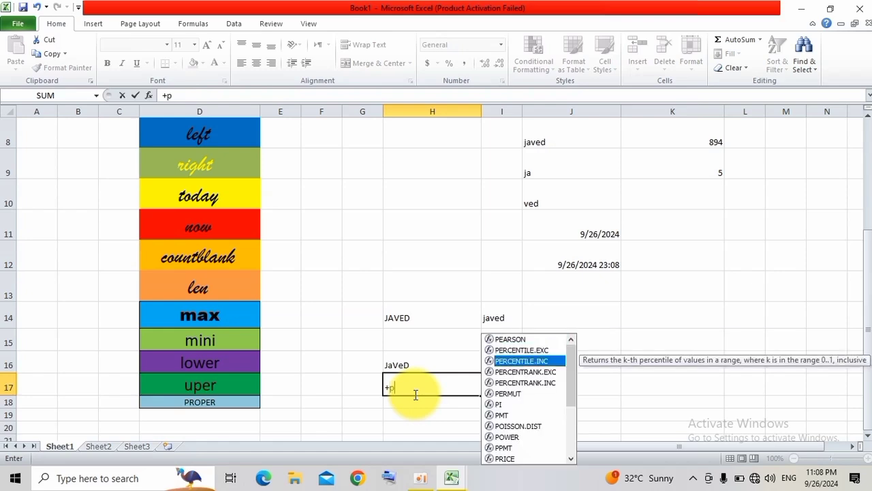
{"action": "key", "text": "Down"}
{"action": "key", "text": "Down"}
{"action": "key", "text": "Down"}
{"action": "key", "text": "Down"}
{"action": "key", "text": "Down"}
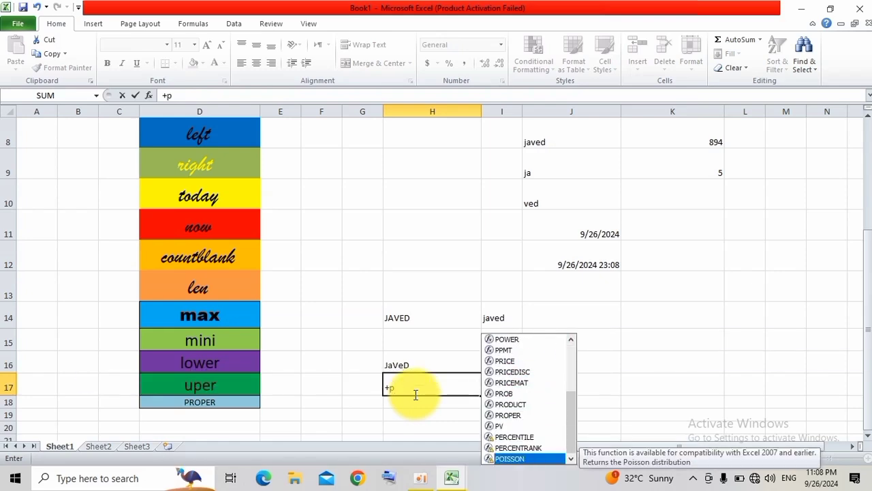
{"action": "key", "text": "Up"}
{"action": "key", "text": "Up"}
{"action": "key", "text": "Up"}
{"action": "key", "text": "Up"}
{"action": "key", "text": "Up"}
{"action": "key", "text": "Up"}
{"action": "key", "text": "Up"}
{"action": "key", "text": "Up"}
{"action": "key", "text": "Up"}
{"action": "key", "text": "Up"}
{"action": "key", "text": "Up"}
{"action": "key", "text": "Up"}
{"action": "key", "text": "Up"}
{"action": "key", "text": "Up"}
{"action": "key", "text": "Up"}
{"action": "key", "text": "Up"}
{"action": "key", "text": "Up"}
{"action": "key", "text": "Up"}
{"action": "key", "text": "Up"}
{"action": "key", "text": "Up"}
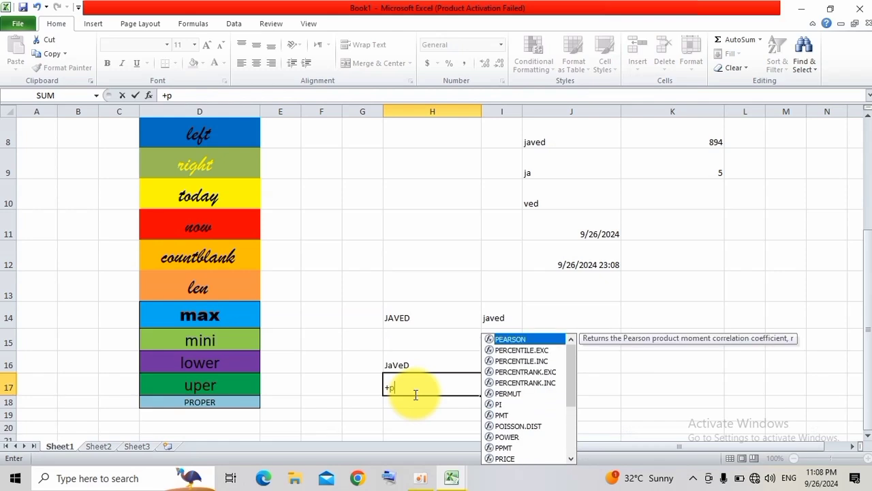
{"action": "key", "text": "Down"}
{"action": "key", "text": "Down"}
{"action": "key", "text": "Down"}
{"action": "key", "text": "Down"}
{"action": "key", "text": "Down"}
{"action": "key", "text": "Down"}
{"action": "key", "text": "Down"}
{"action": "key", "text": "Down"}
{"action": "key", "text": "Down"}
{"action": "key", "text": "Down"}
{"action": "key", "text": "Down"}
{"action": "key", "text": "Down"}
{"action": "key", "text": "Down"}
{"action": "key", "text": "Down"}
{"action": "key", "text": "Down"}
{"action": "key", "text": "Down"}
{"action": "key", "text": "Down"}
{"action": "key", "text": "Down"}
{"action": "key", "text": "Down"}
{"action": "key", "text": "Down"}
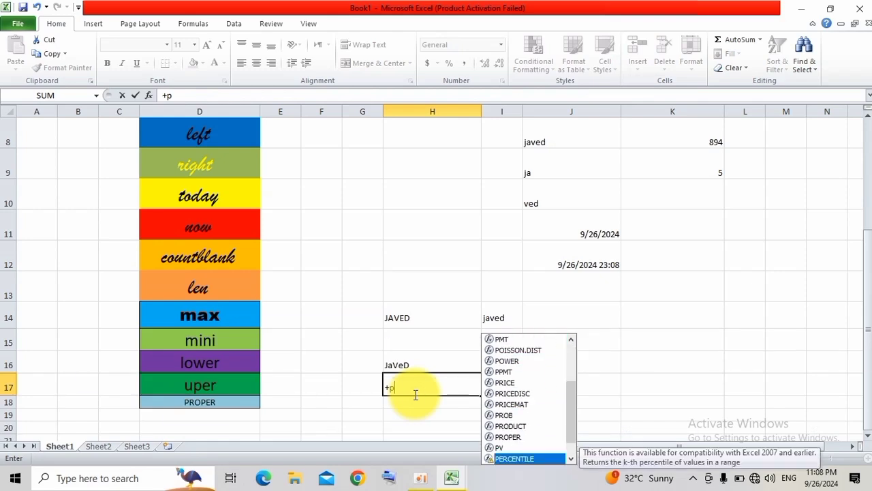
{"action": "key", "text": "Up"}
{"action": "key", "text": "Up"}
{"action": "key", "text": "Up"}
{"action": "key", "text": "Up"}
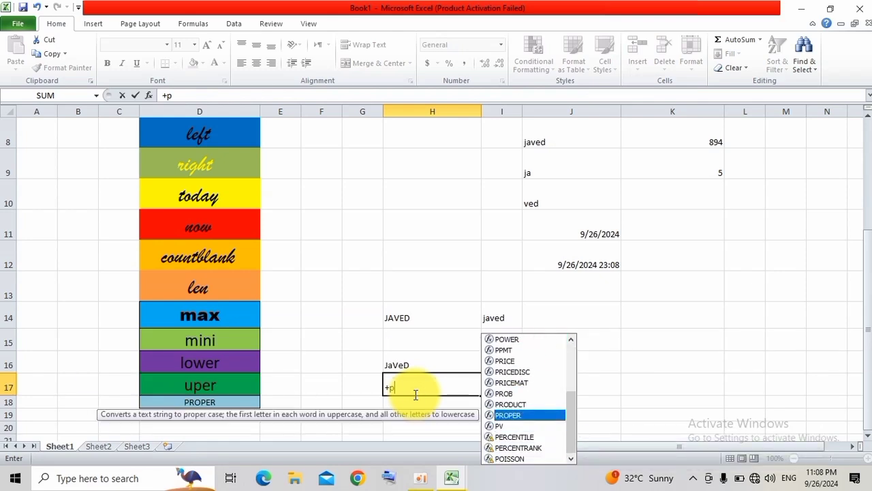
{"action": "key", "text": "Tab"}
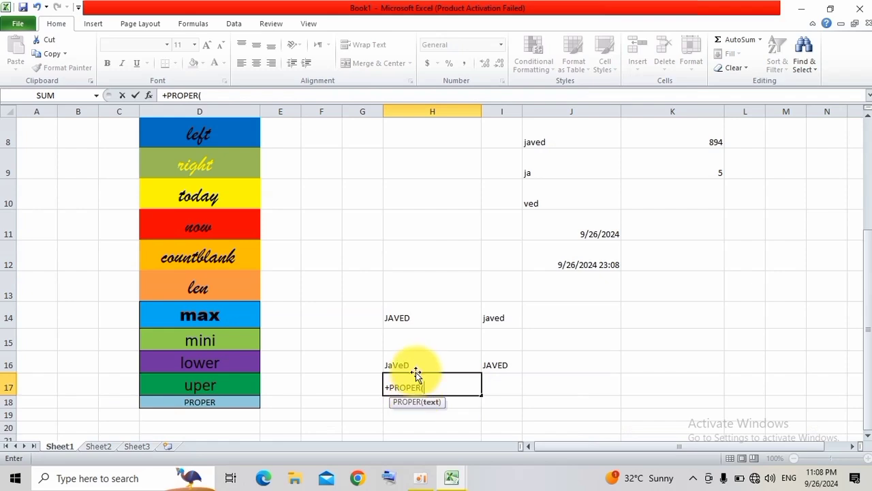
{"action": "left_click", "coordinate": [410, 365]}
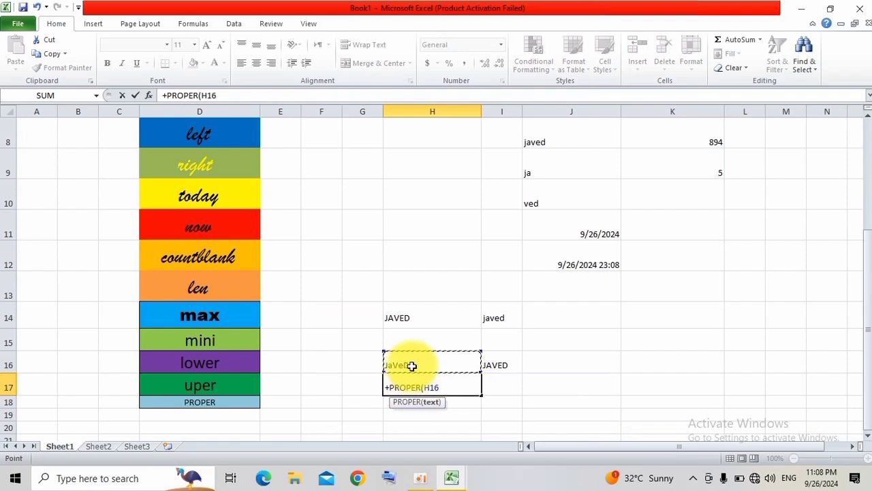
{"action": "type", "text": ")"}
{"action": "key", "text": "Return"}
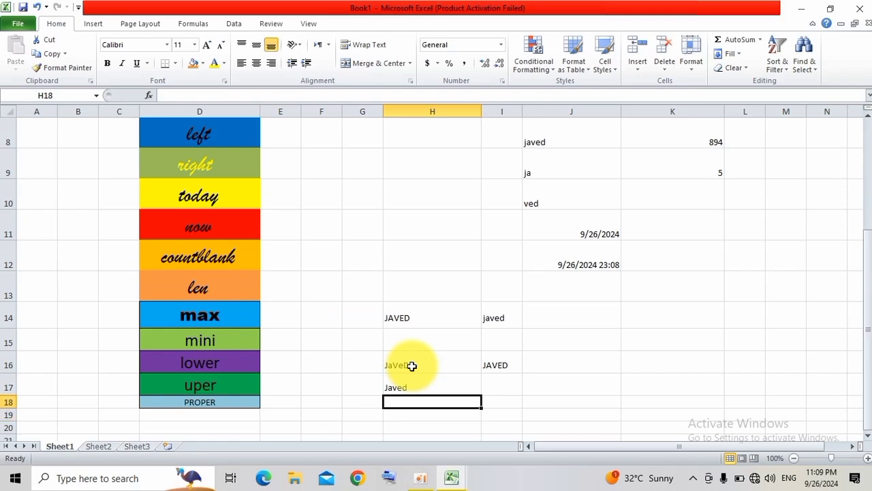
{"action": "key", "text": "Up"}
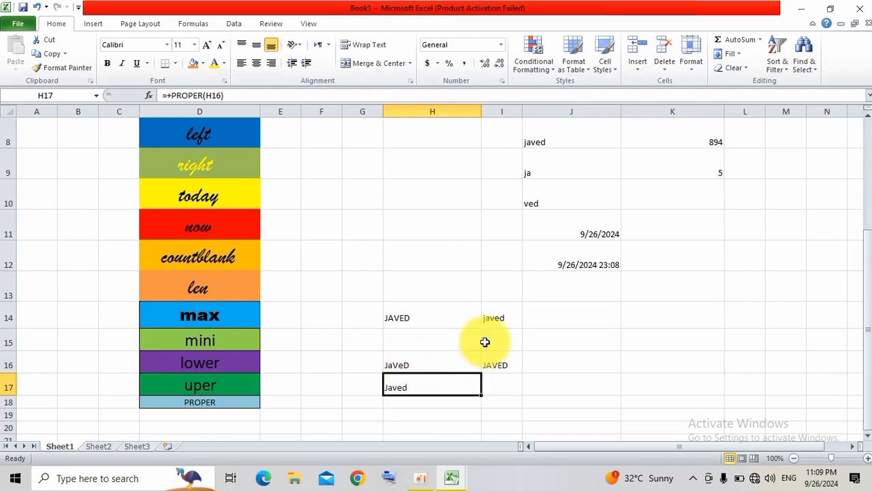
{"action": "left_click", "coordinate": [434, 358]}
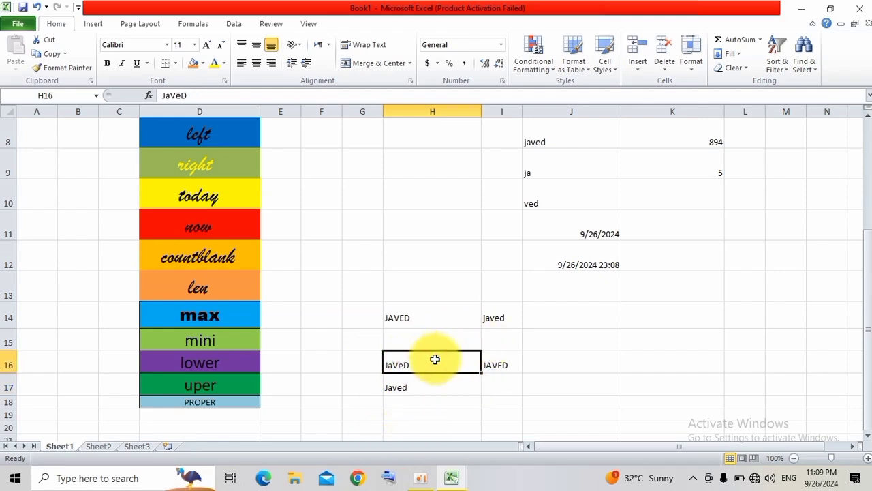
{"action": "left_click", "coordinate": [400, 388]}
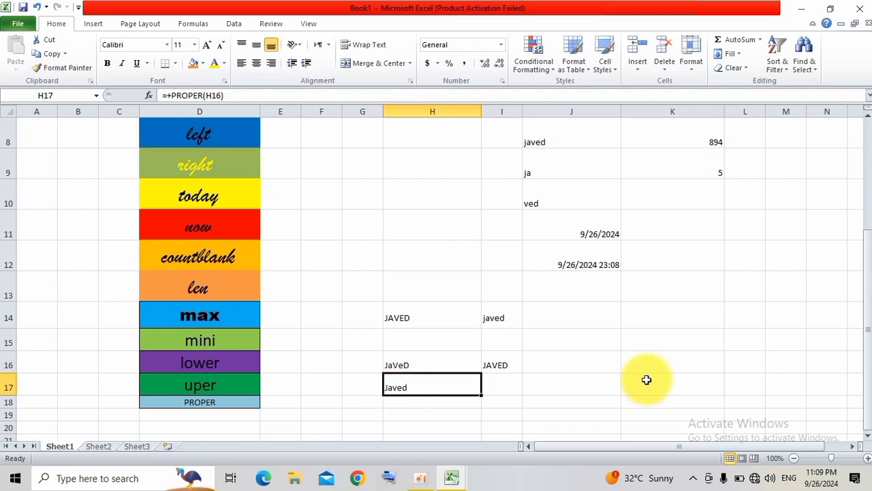
{"action": "left_click_drag", "start_coordinate": [868, 370], "coordinate": [867, 311]}
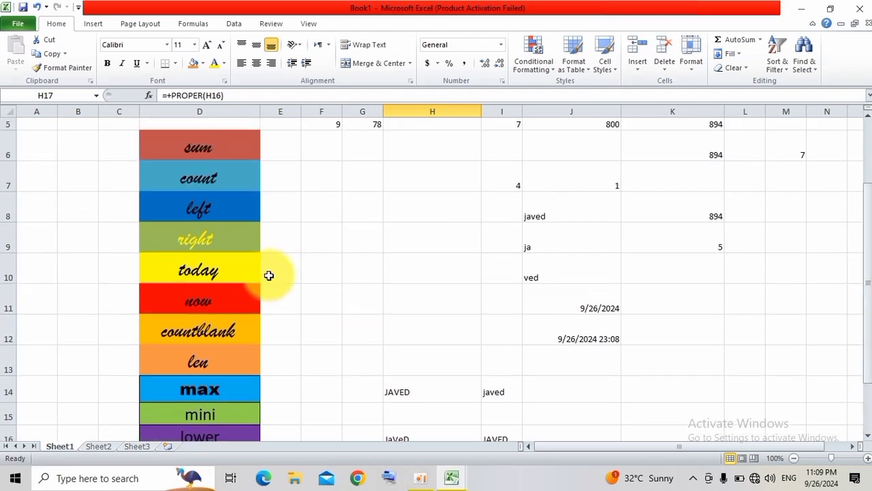
{"action": "left_click", "coordinate": [377, 248]}
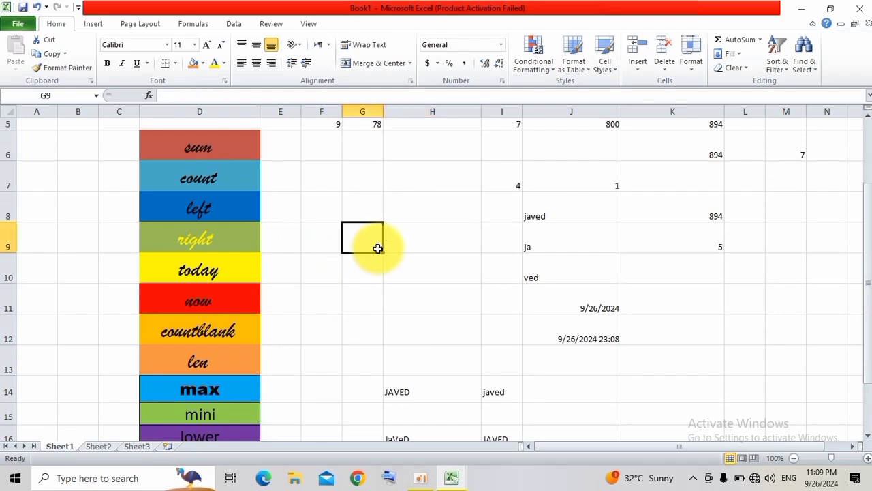